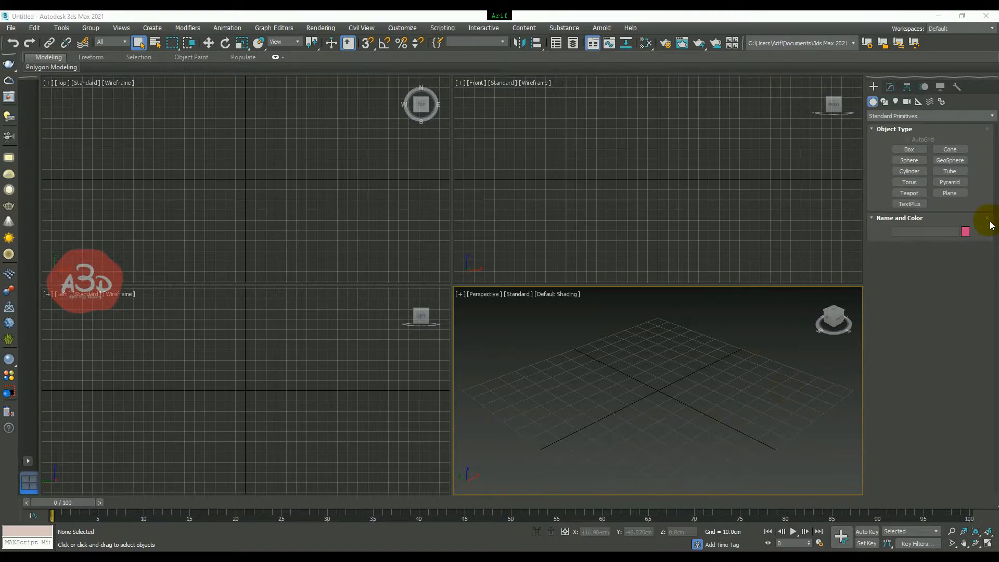
# Create a Spray particle system in the Top view with an emitter about 211 cm wide and 139 cm long.
pyautogui.click(922, 114)
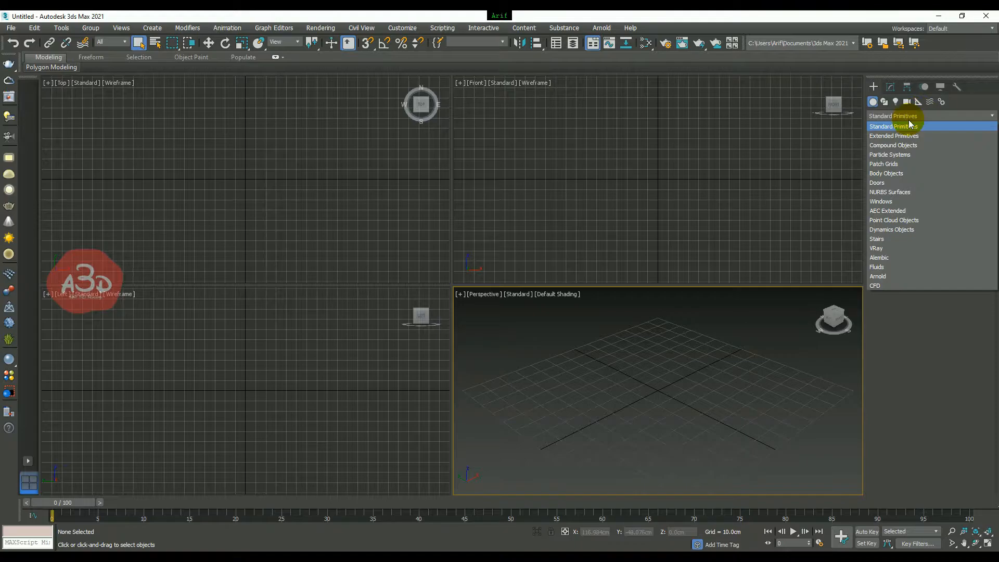
pyautogui.click(892, 156)
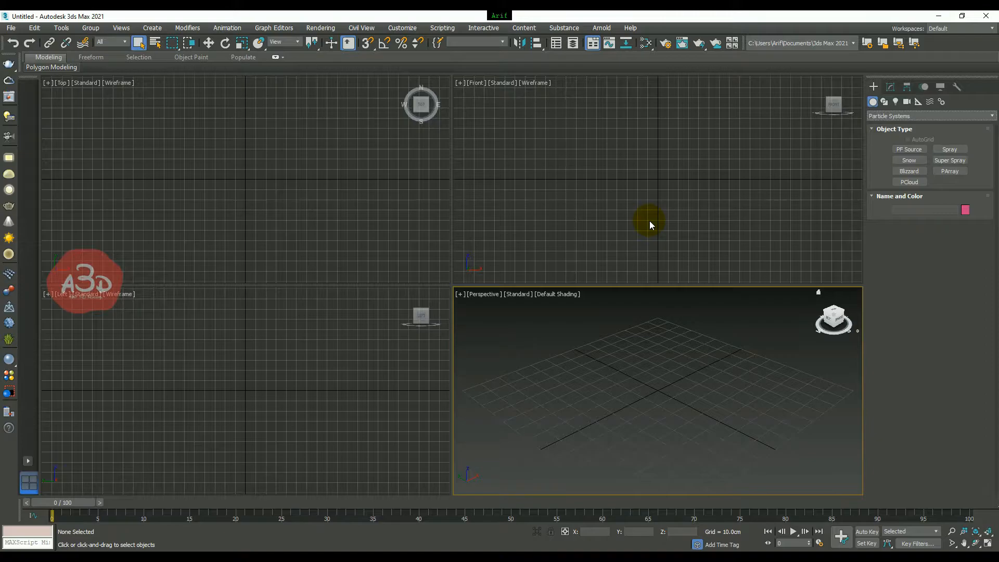
pyautogui.click(950, 150)
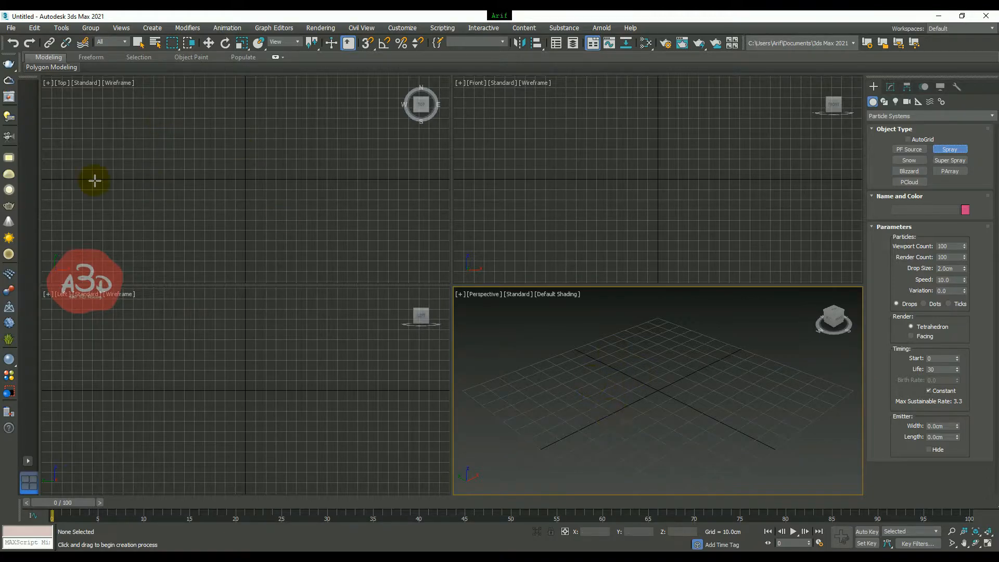
pyautogui.click(151, 127)
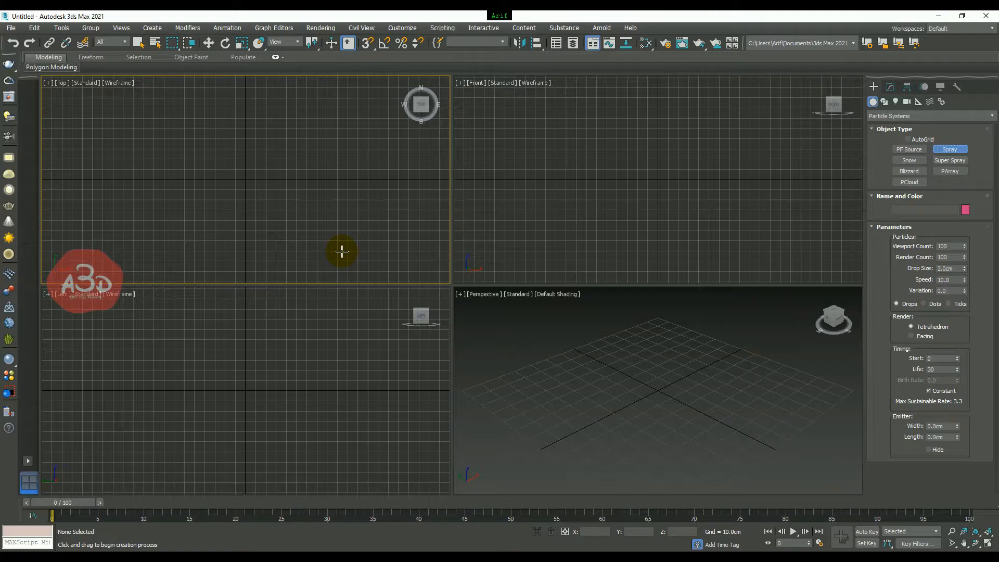
pyautogui.moveTo(127, 109); pyautogui.dragTo(342, 252)
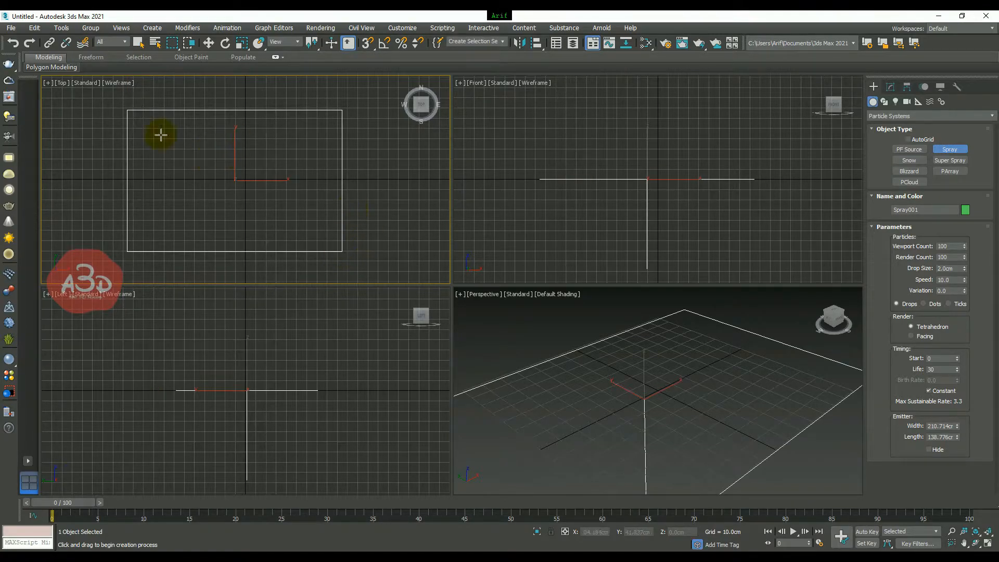
pyautogui.rightClick(367, 182)
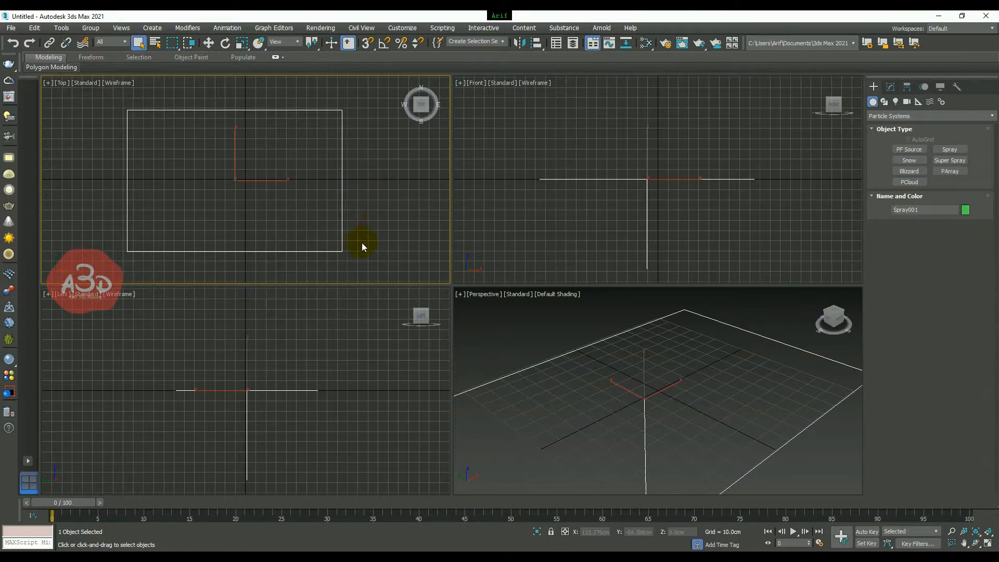
# Play the animation and inspect the spray's particles in the maximized Perspective view.
pyautogui.scroll(-3, 679, 396)
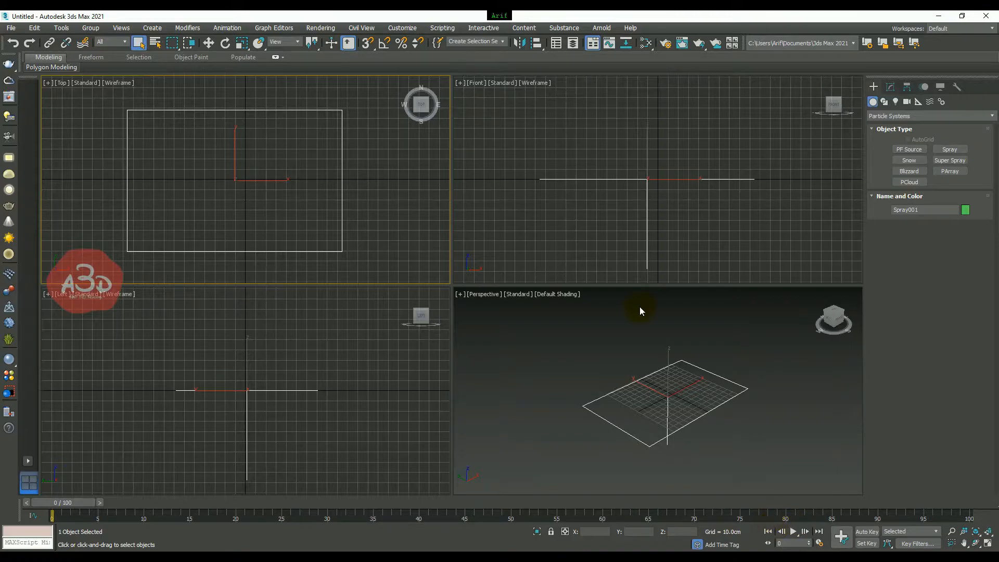
pyautogui.click(794, 532)
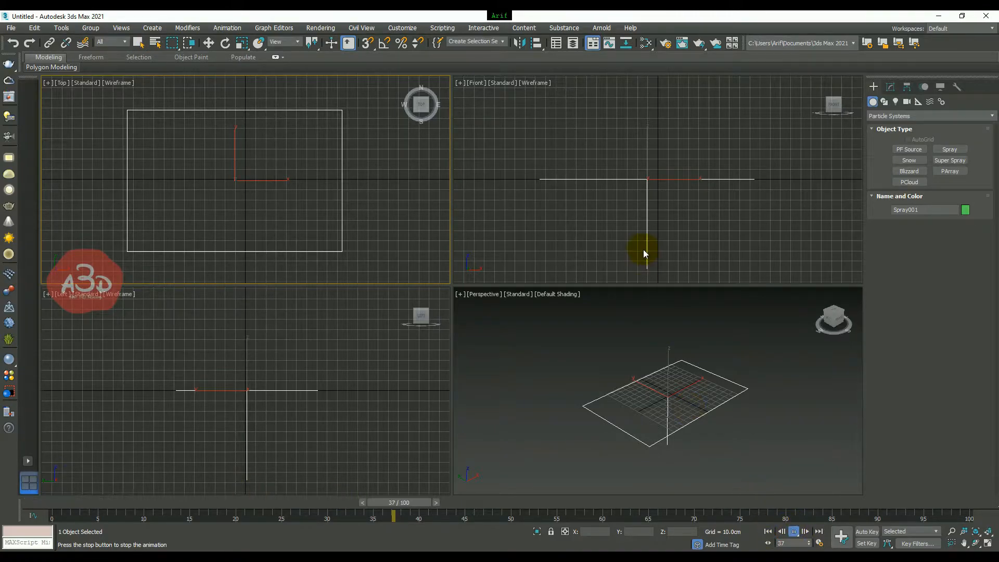
pyautogui.click(796, 533)
pyautogui.moveTo(736, 416); pyautogui.dragTo(732, 379, button='middle')
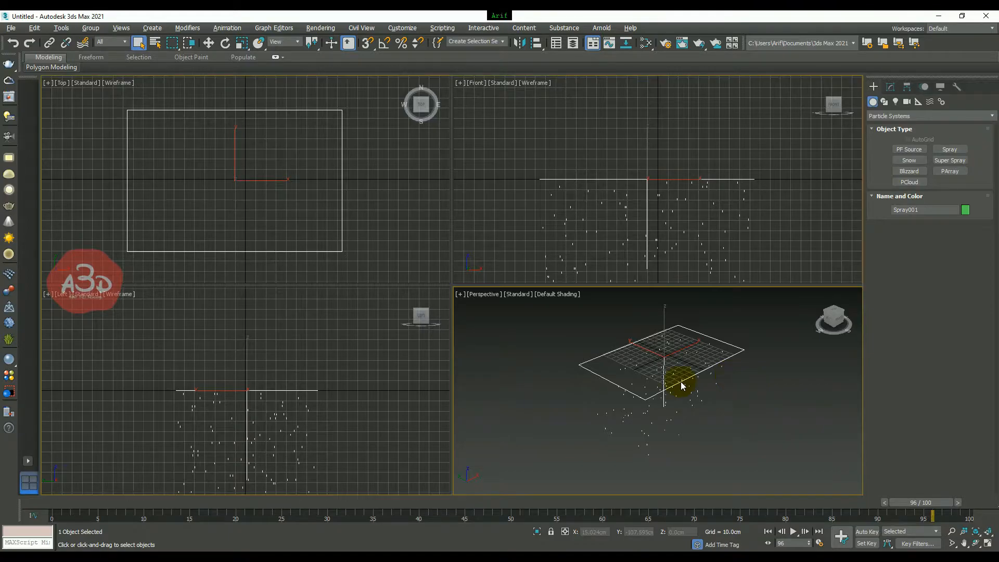
pyautogui.hotkey('alt', 'w')
pyautogui.moveTo(552, 360)
pyautogui.keyDown('alt'); pyautogui.mouseDown(button='middle')
pyautogui.moveTo(536, 328)
pyautogui.moveTo(562, 335)
pyautogui.moveTo(565, 310)
pyautogui.mouseUp(button='middle'); pyautogui.keyUp('alt')
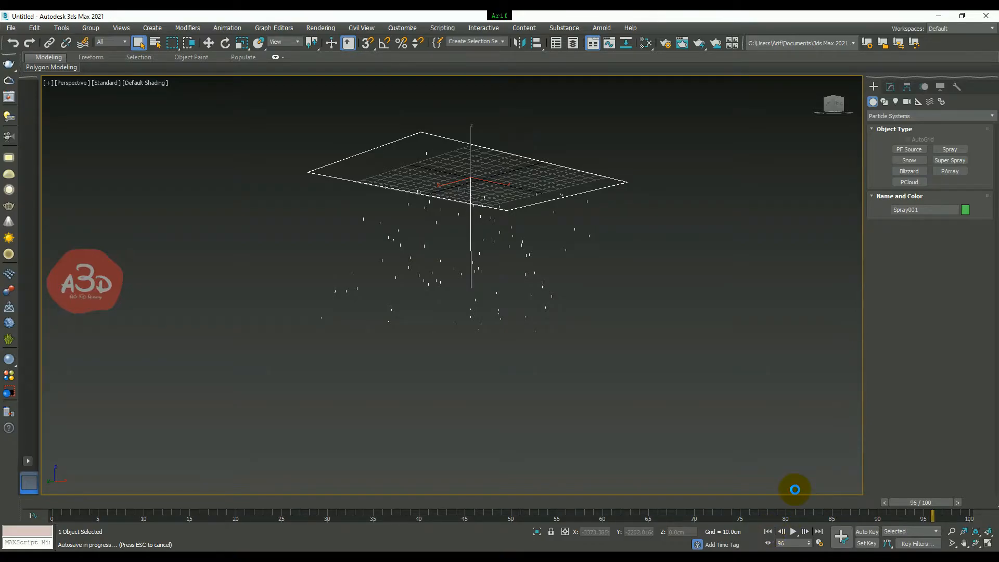
pyautogui.click(794, 531)
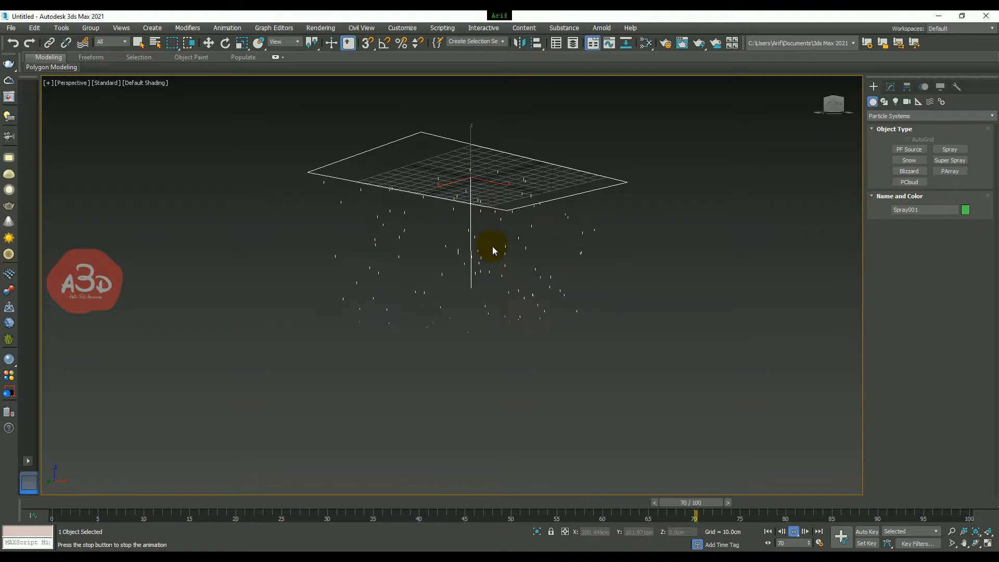
pyautogui.click(793, 532)
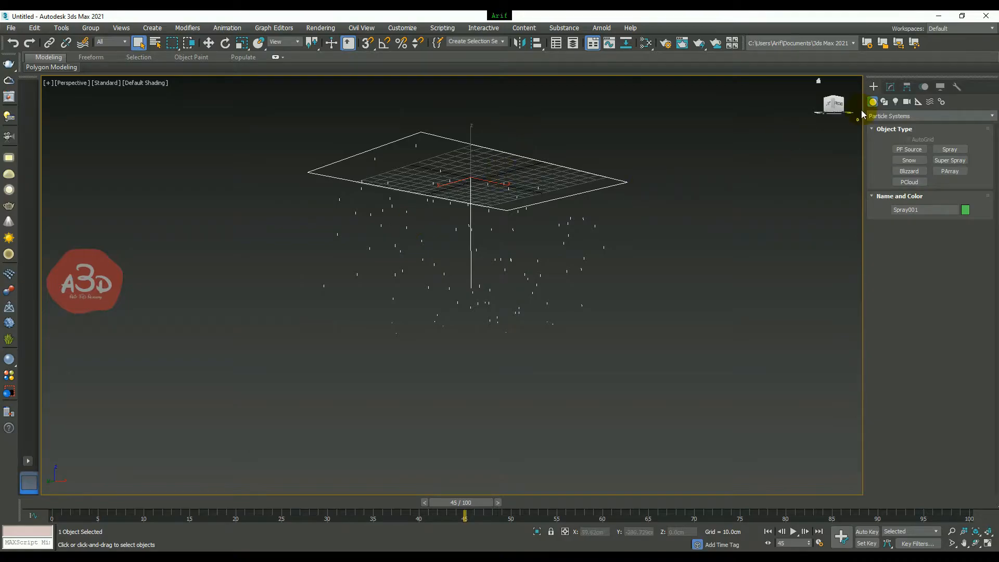
# Set the spray's viewport particle count to 1000.
pyautogui.click(891, 86)
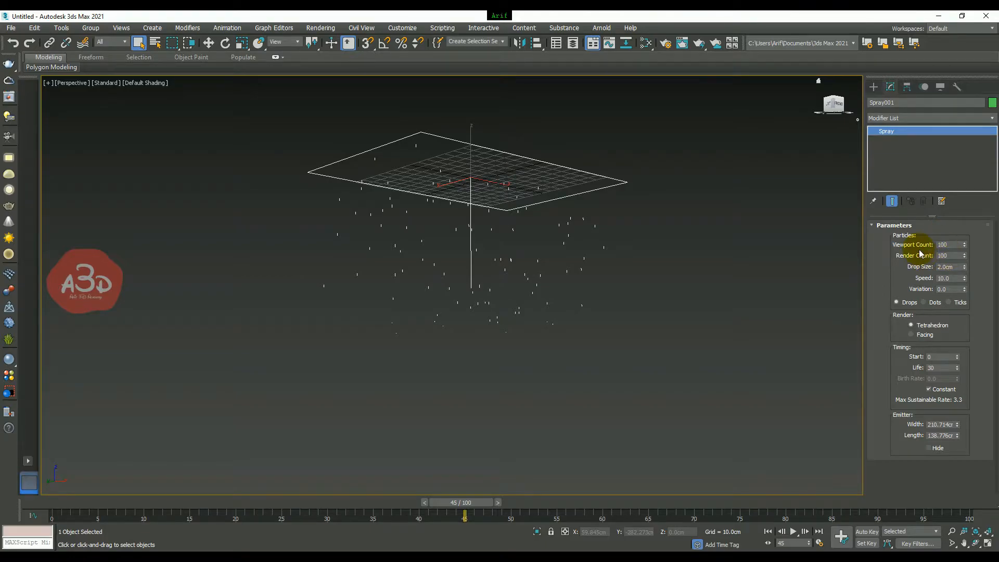
pyautogui.doubleClick(951, 246)
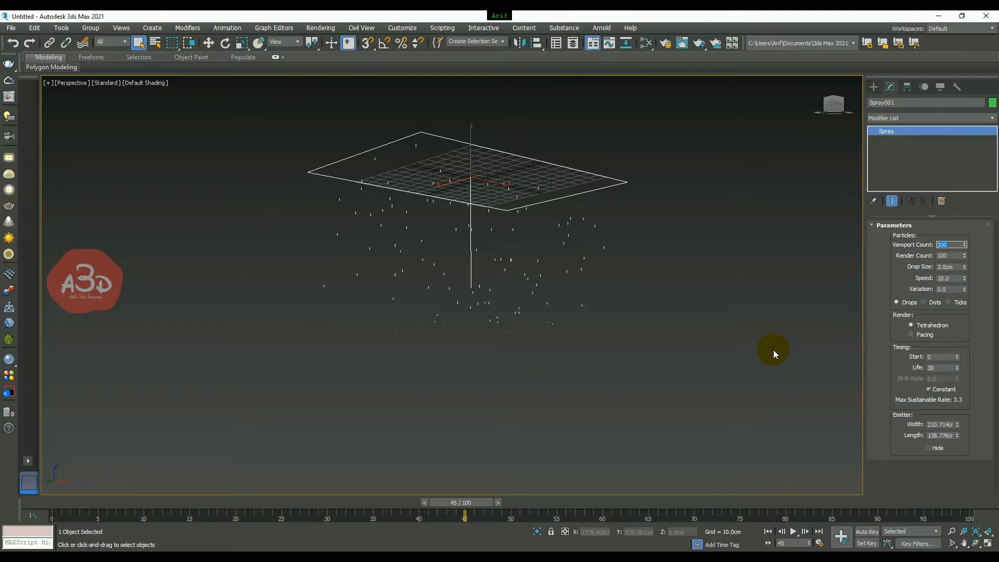
pyautogui.write('1000')
pyautogui.press('Return')
# Play the animation, then scrub back and forth between frame 0 and the mid-30s to examine how the drops fall and expire.
pyautogui.click(792, 530)
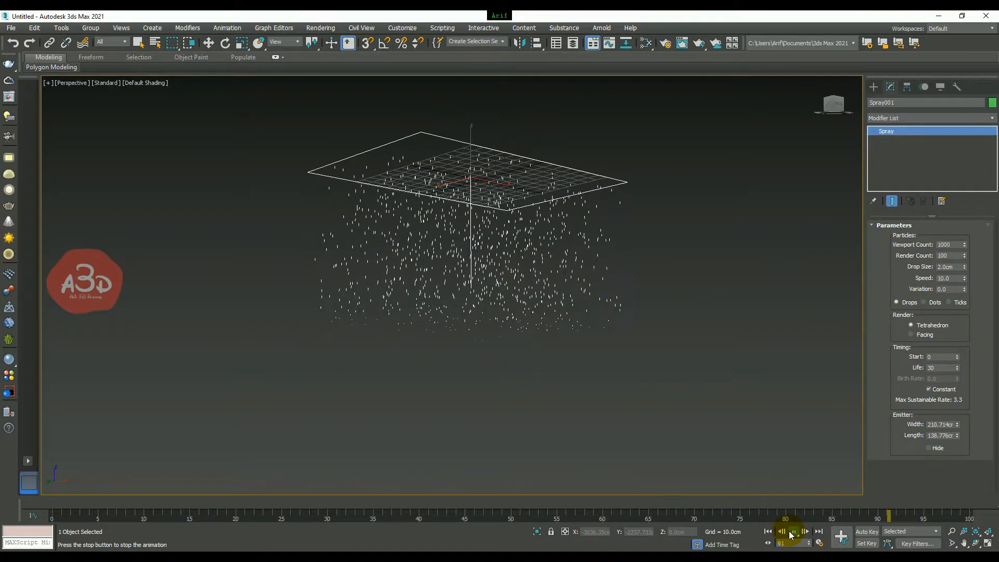
pyautogui.click(791, 531)
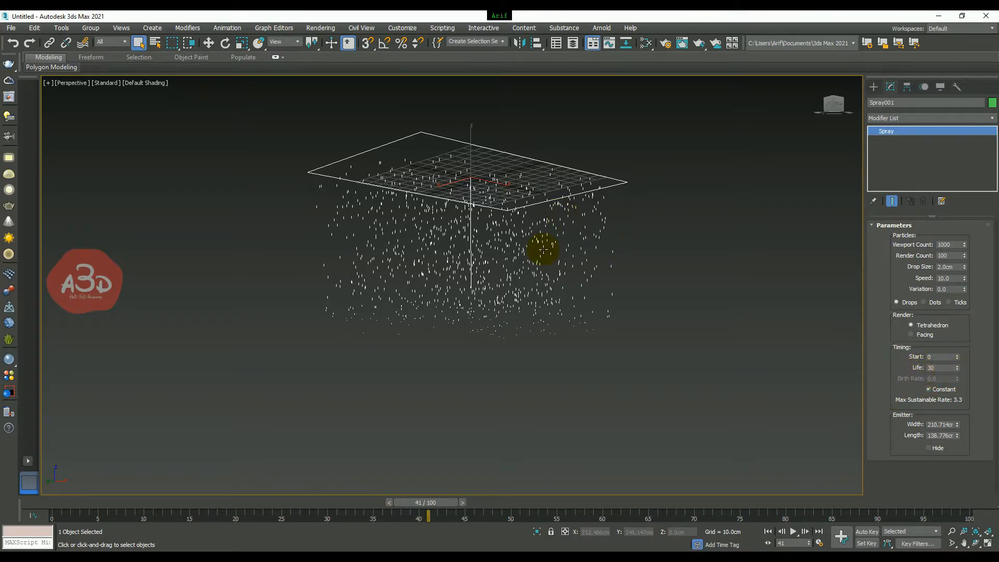
pyautogui.moveTo(441, 502); pyautogui.dragTo(58, 502)
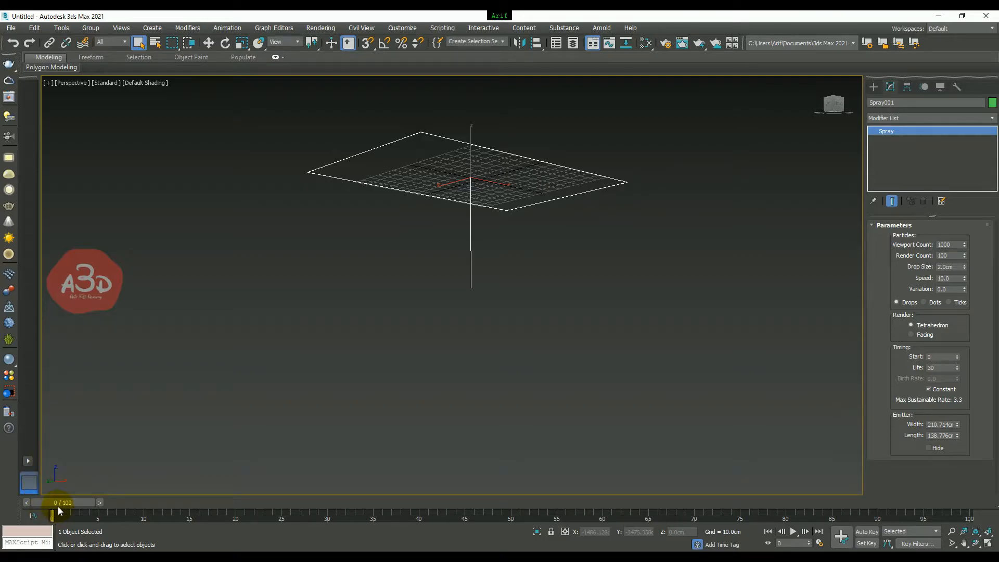
pyautogui.moveTo(67, 504); pyautogui.dragTo(341, 514)
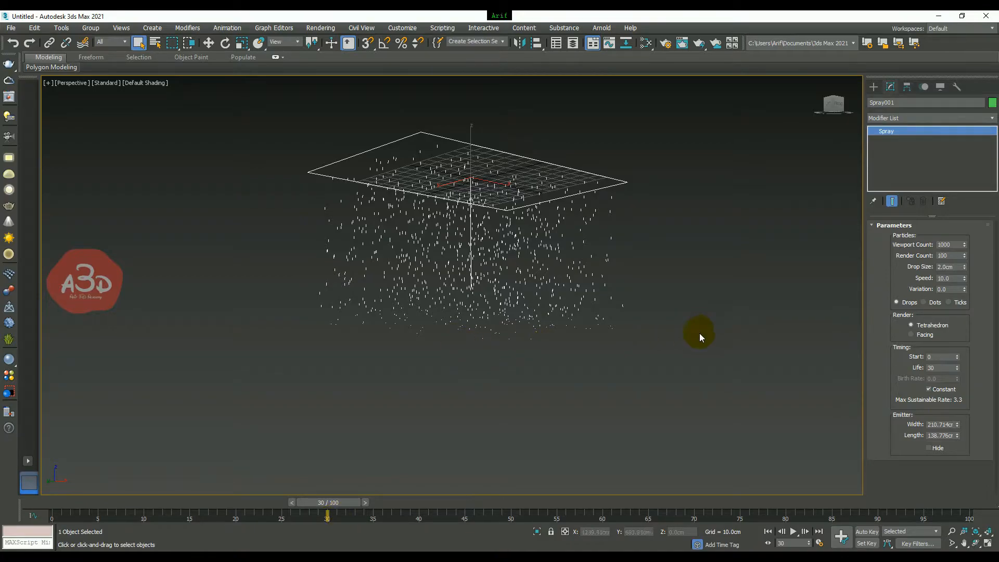
pyautogui.moveTo(350, 504)
pyautogui.mouseDown()
pyautogui.moveTo(76, 523)
pyautogui.moveTo(357, 536)
pyautogui.moveTo(354, 550)
pyautogui.moveTo(346, 542)
pyautogui.moveTo(484, 541)
pyautogui.moveTo(31, 546)
pyautogui.moveTo(361, 542)
pyautogui.moveTo(39, 543)
pyautogui.mouseUp()
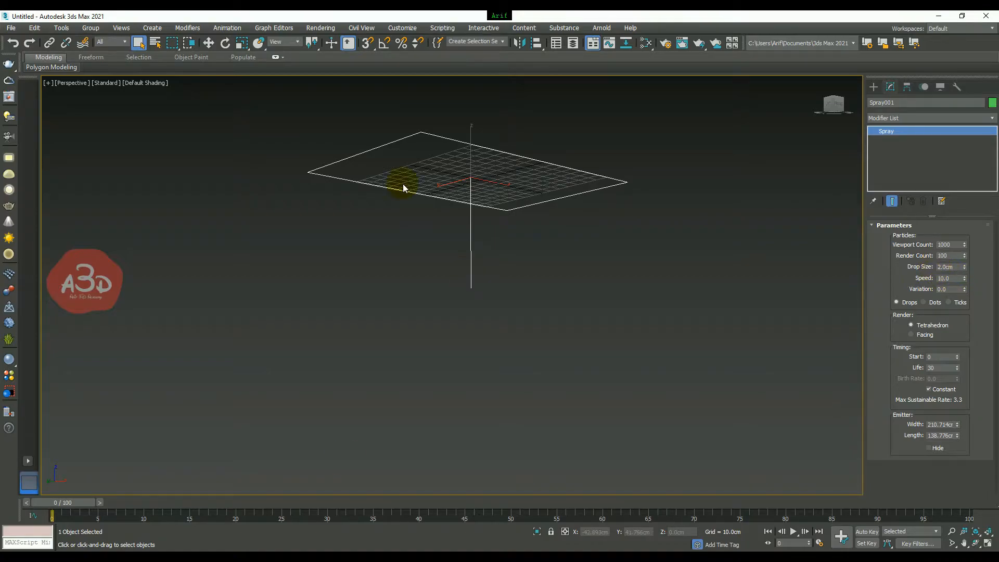
pyautogui.moveTo(56, 504); pyautogui.dragTo(374, 502)
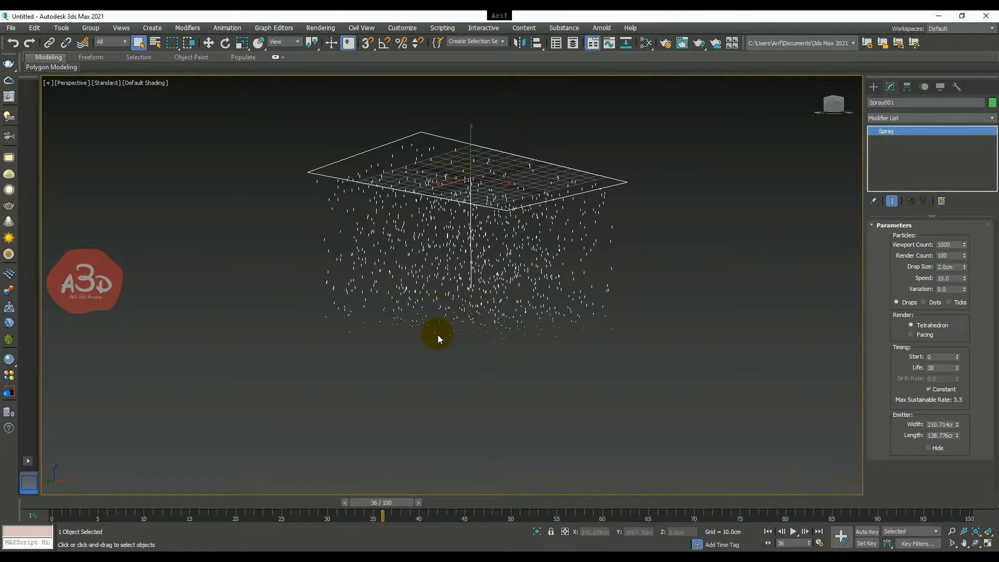
# Try a particle life of 60 on the spray, preview the animation and rewind to frame 0.
pyautogui.doubleClick(940, 368)
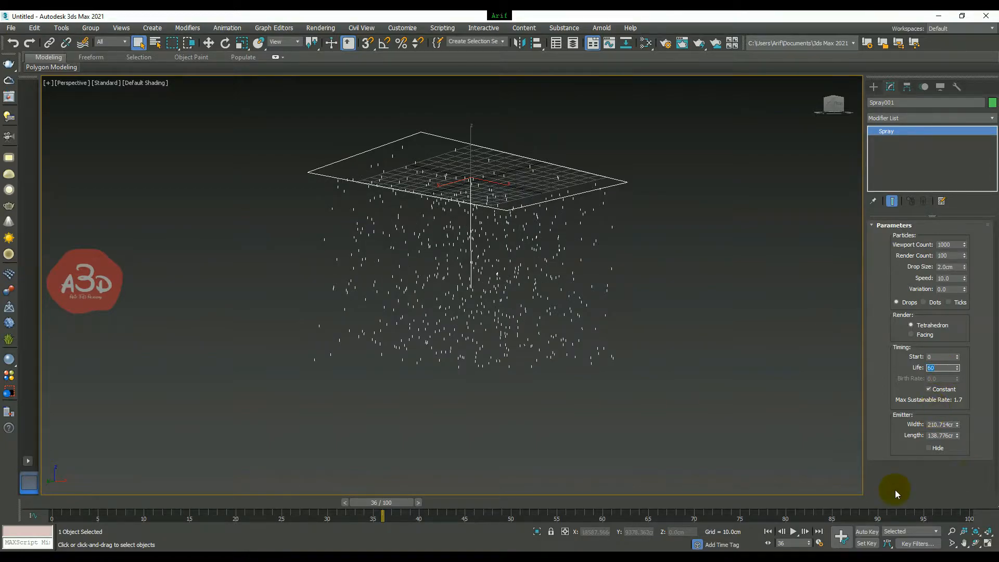
pyautogui.click(769, 531)
pyautogui.click(793, 532)
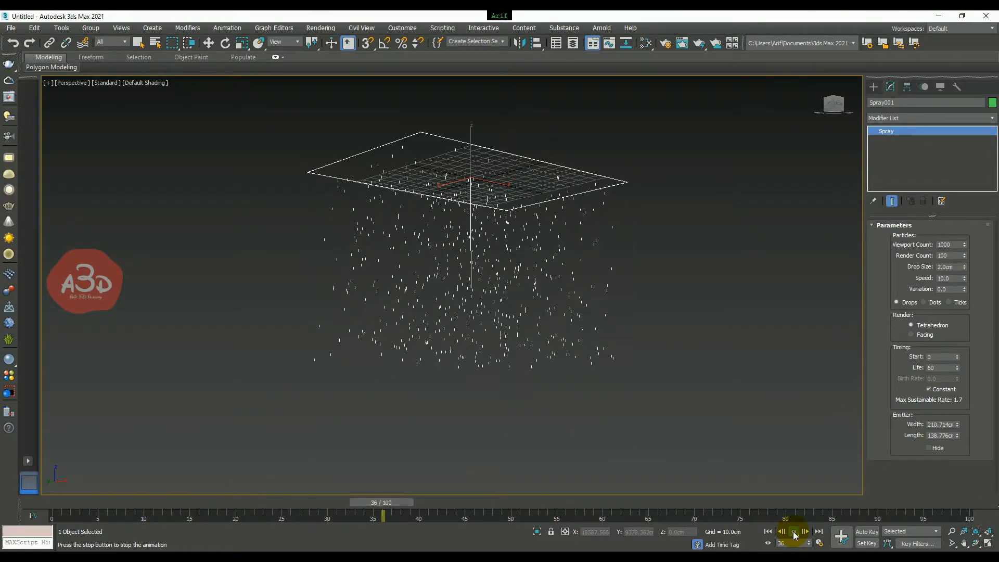
pyautogui.click(794, 531)
pyautogui.click(771, 531)
# Restore the spray's particle life to 30 and replay the animation from the start.
pyautogui.moveTo(937, 367); pyautogui.dragTo(876, 366)
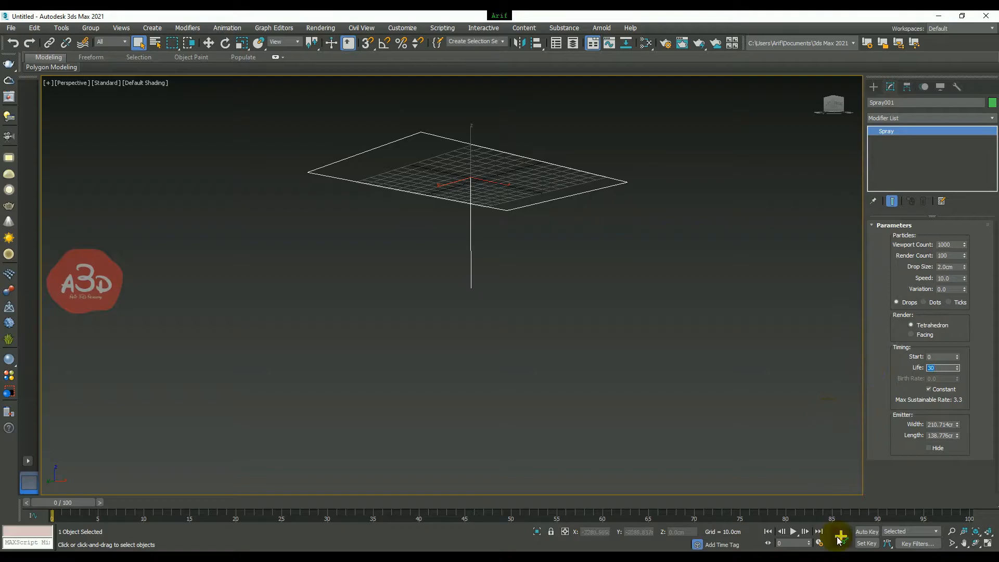
pyautogui.click(794, 532)
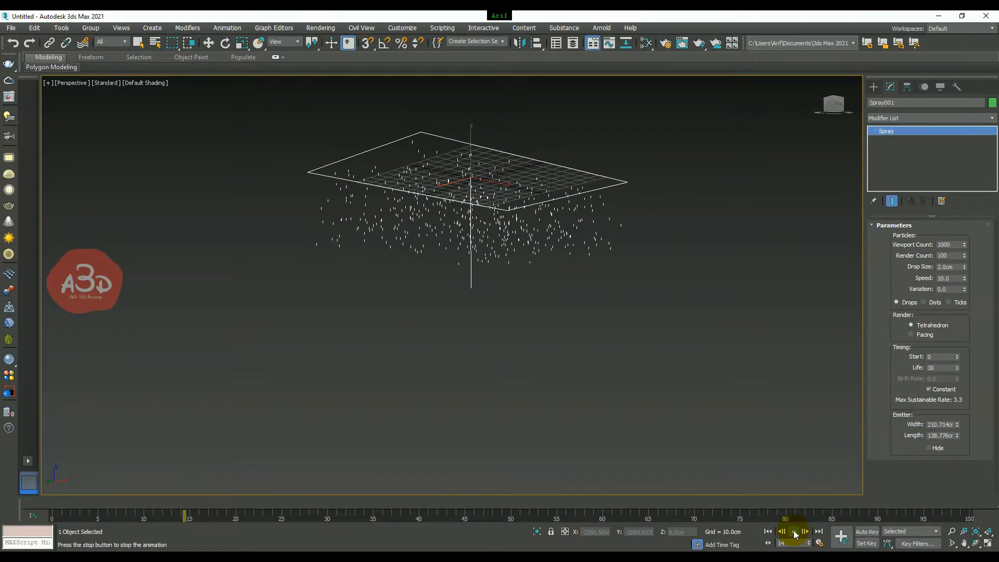
pyautogui.click(795, 532)
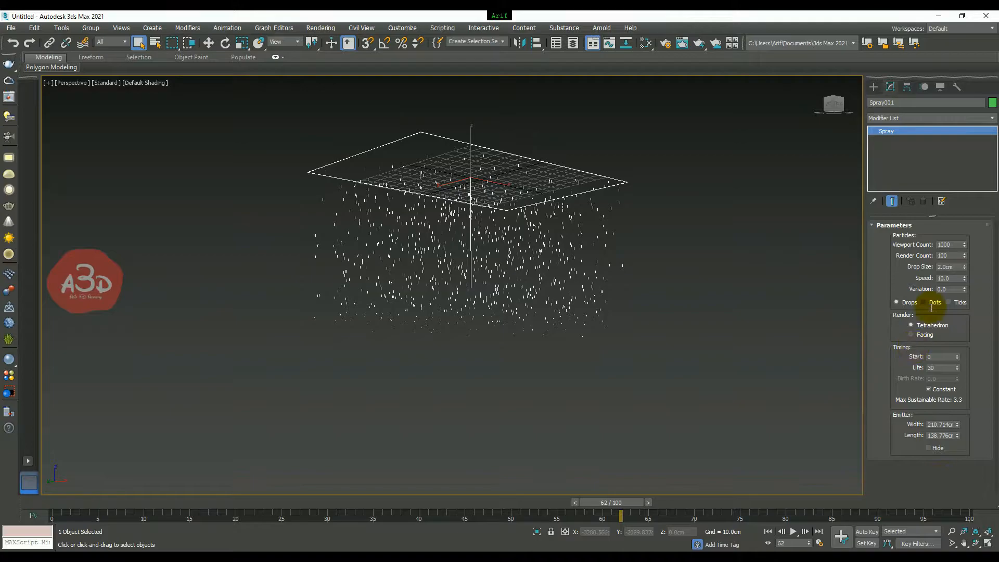
# Set the spray's particle speed to 20, preview the animation from the start and stop at frame 30.
pyautogui.doubleClick(950, 276)
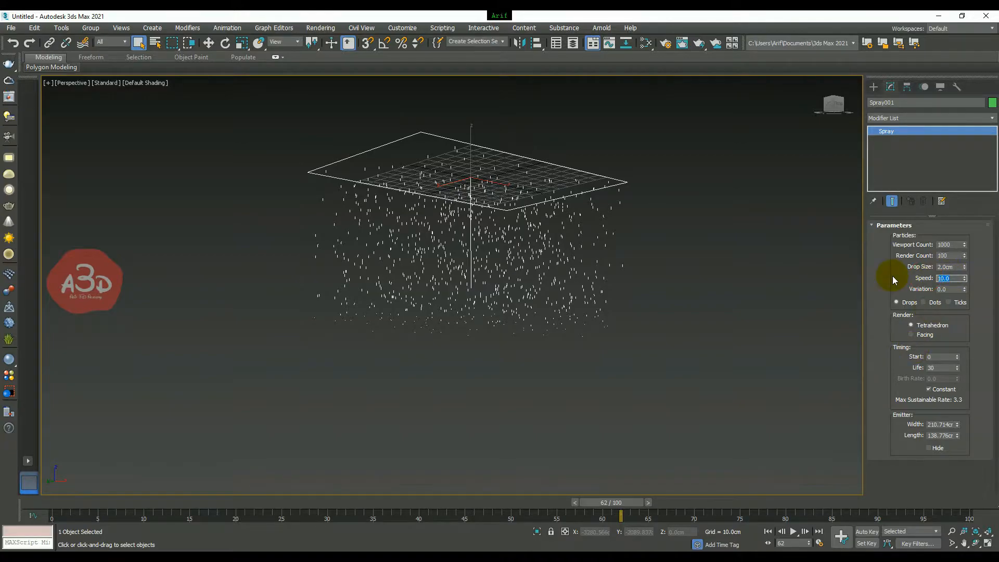
pyautogui.write('20')
pyautogui.press('Return')
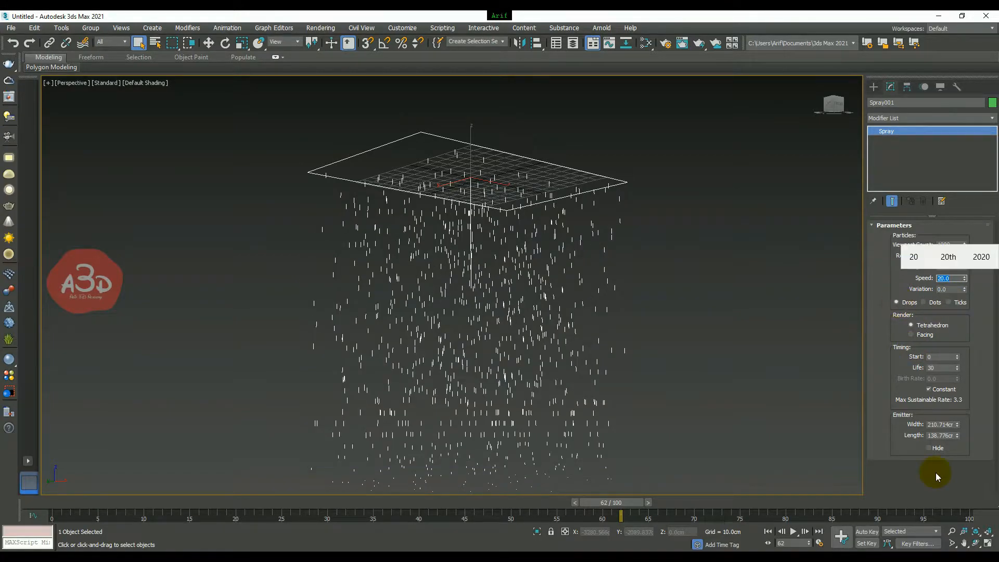
pyautogui.click(769, 531)
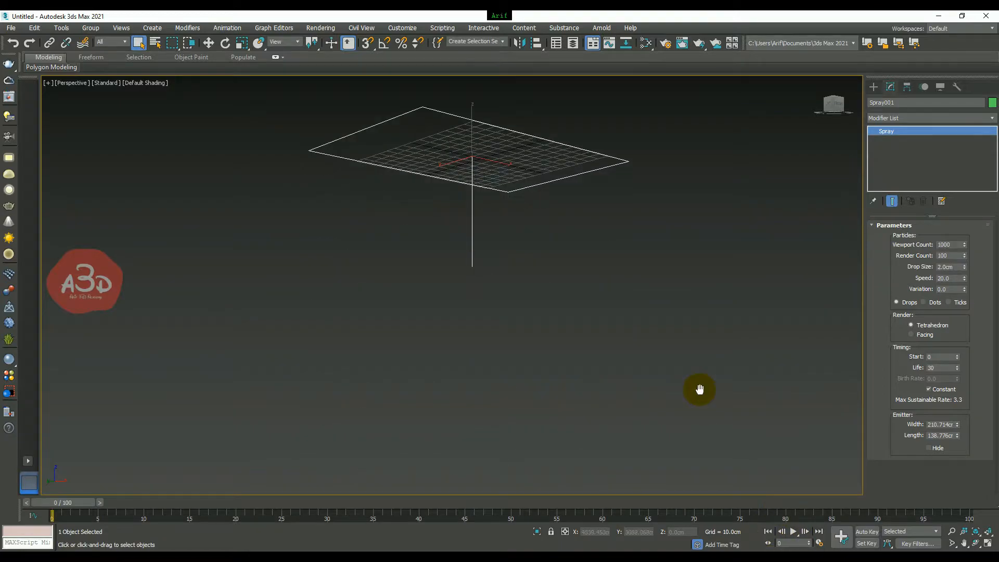
pyautogui.click(793, 532)
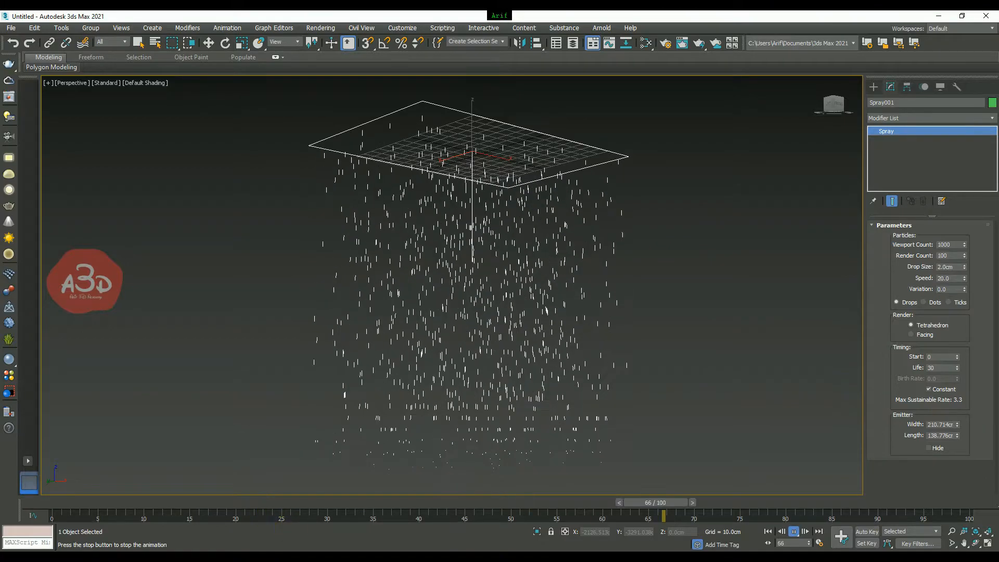
pyautogui.click(794, 531)
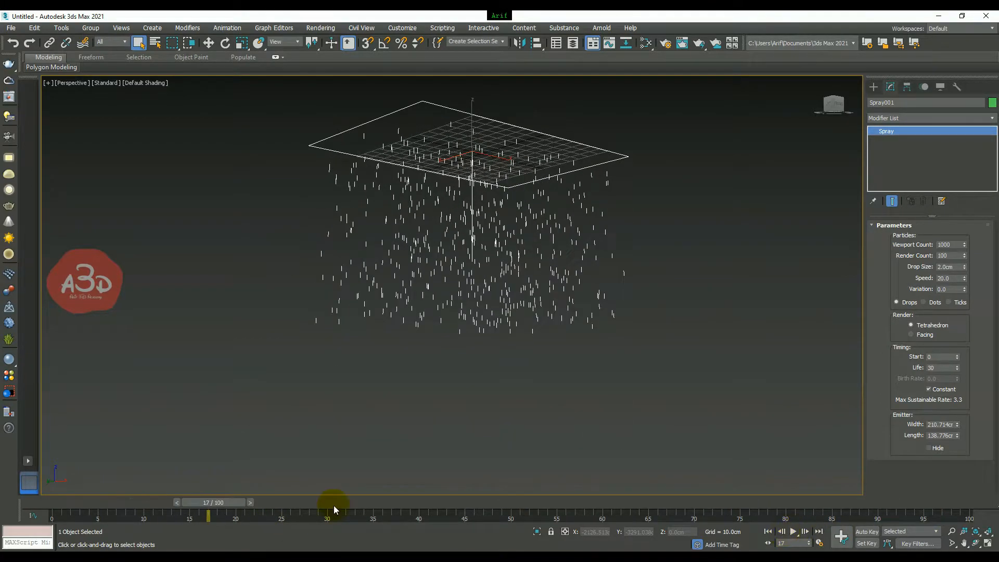
pyautogui.moveTo(224, 502); pyautogui.dragTo(341, 507)
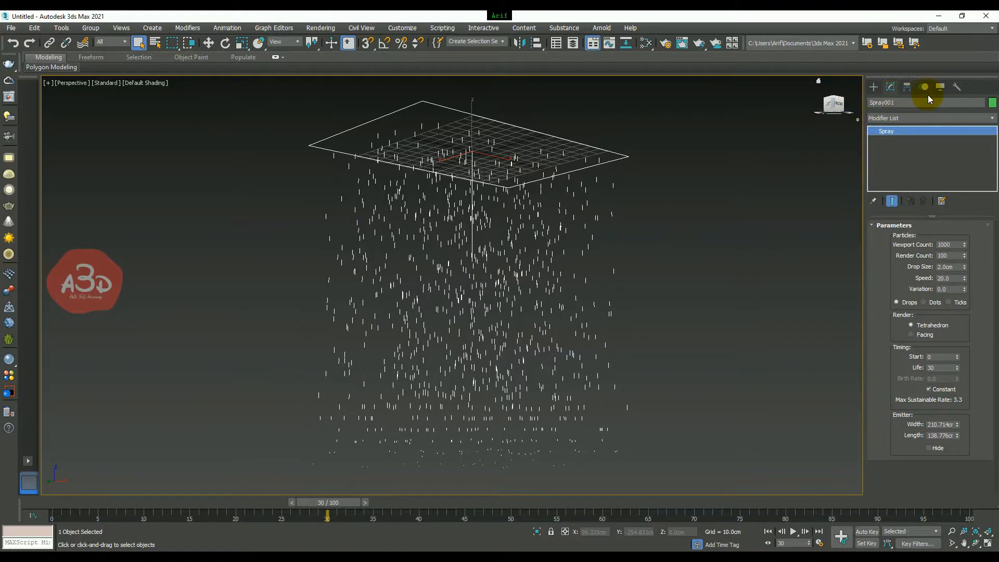
# Create a Wind force space warp in the Left view with an icon size of about 43.6 cm.
pyautogui.click(874, 86)
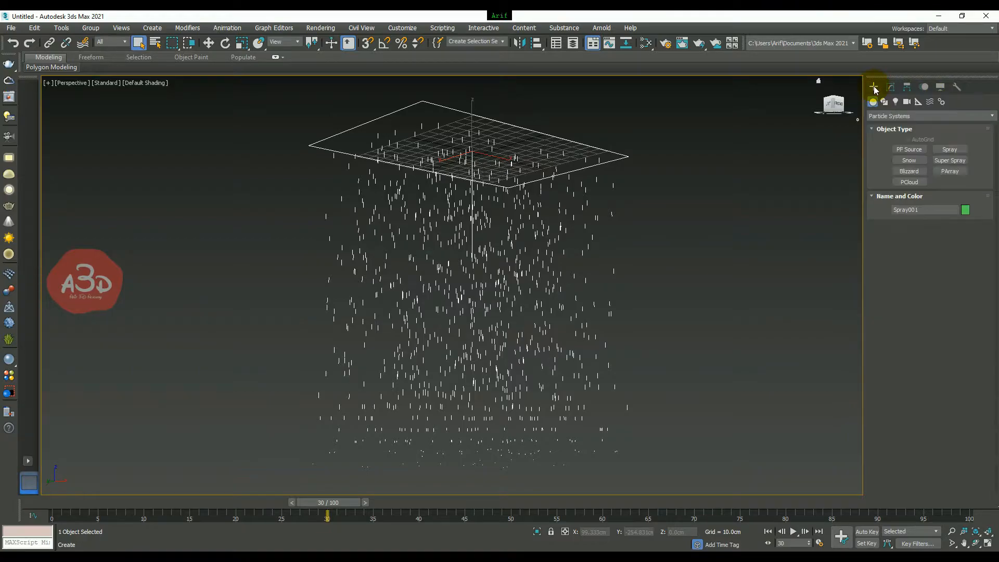
pyautogui.click(694, 242)
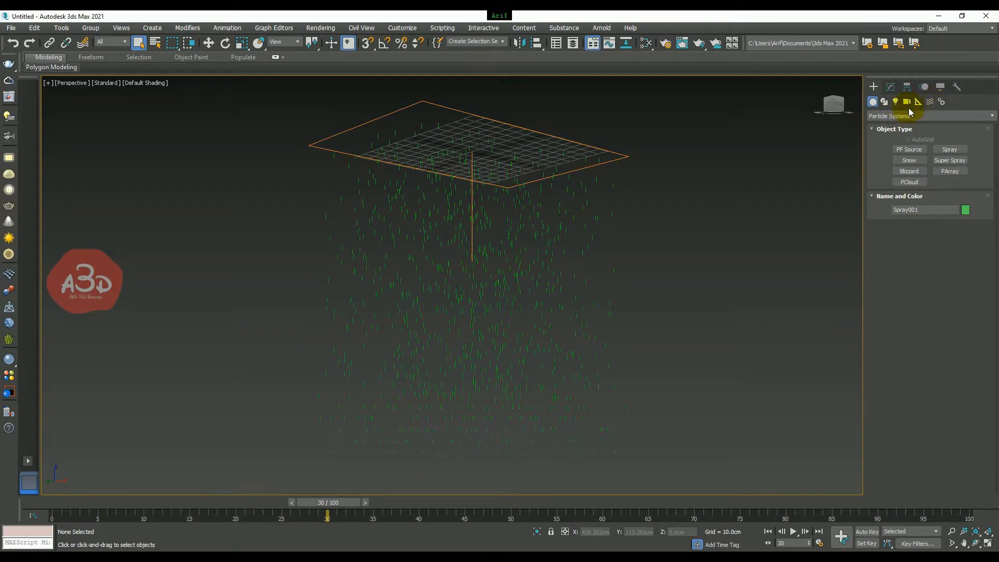
pyautogui.click(932, 102)
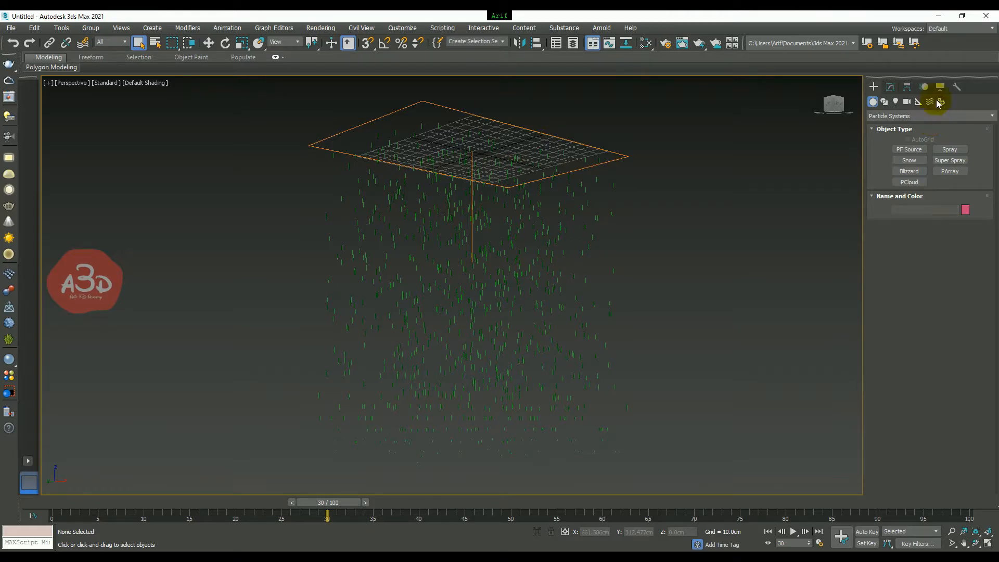
pyautogui.click(931, 102)
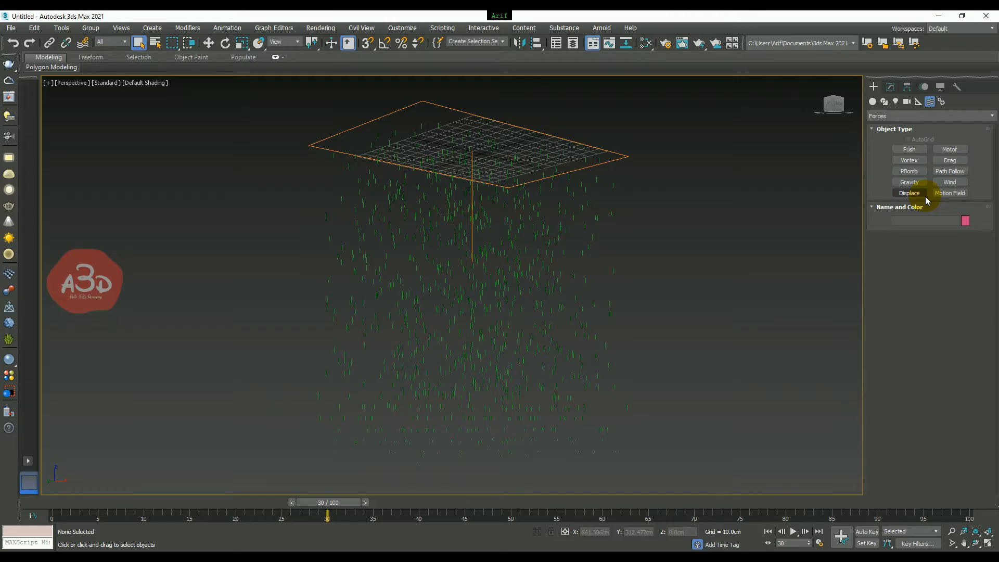
pyautogui.click(950, 182)
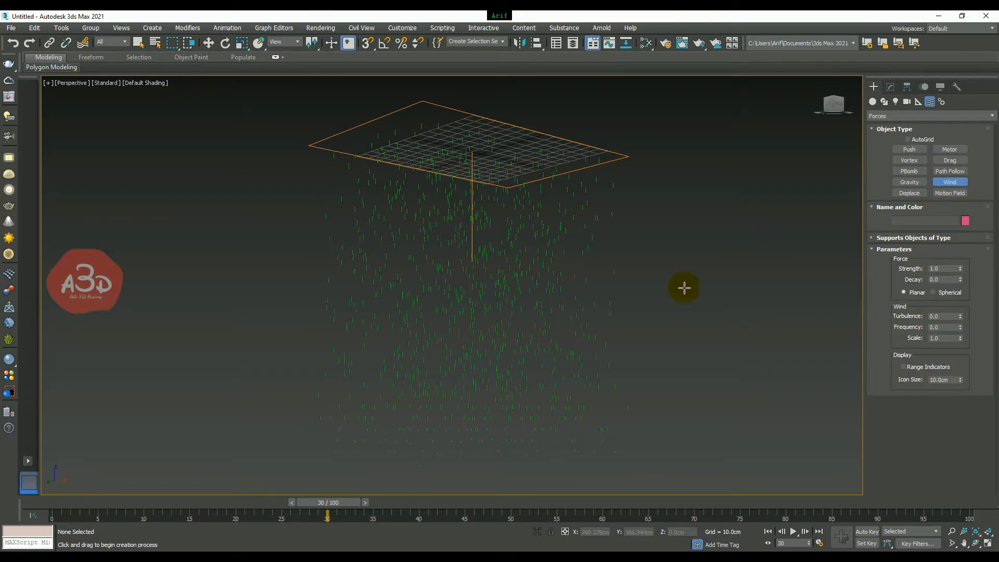
pyautogui.hotkey('alt', 'w')
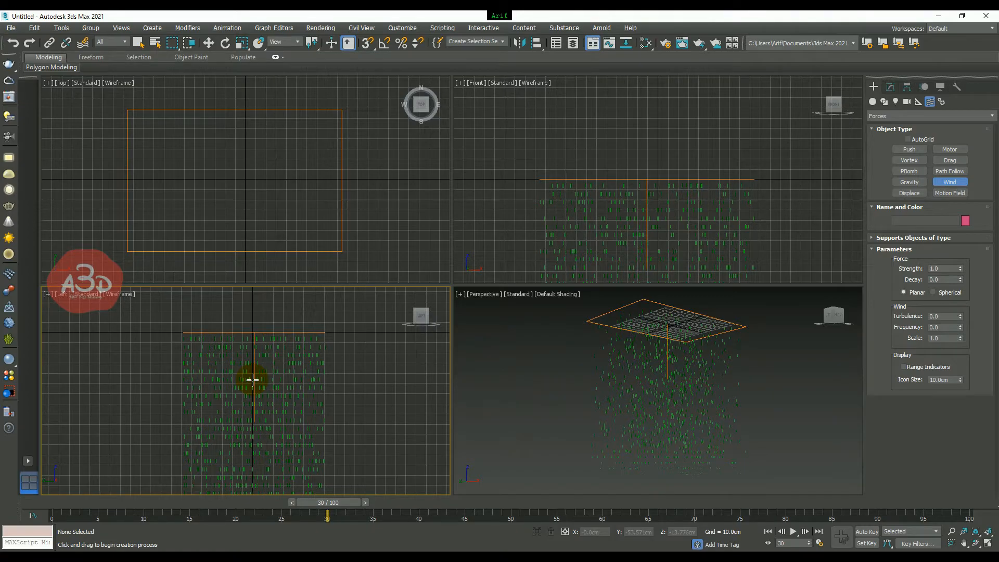
pyautogui.moveTo(219, 380); pyautogui.dragTo(286, 437)
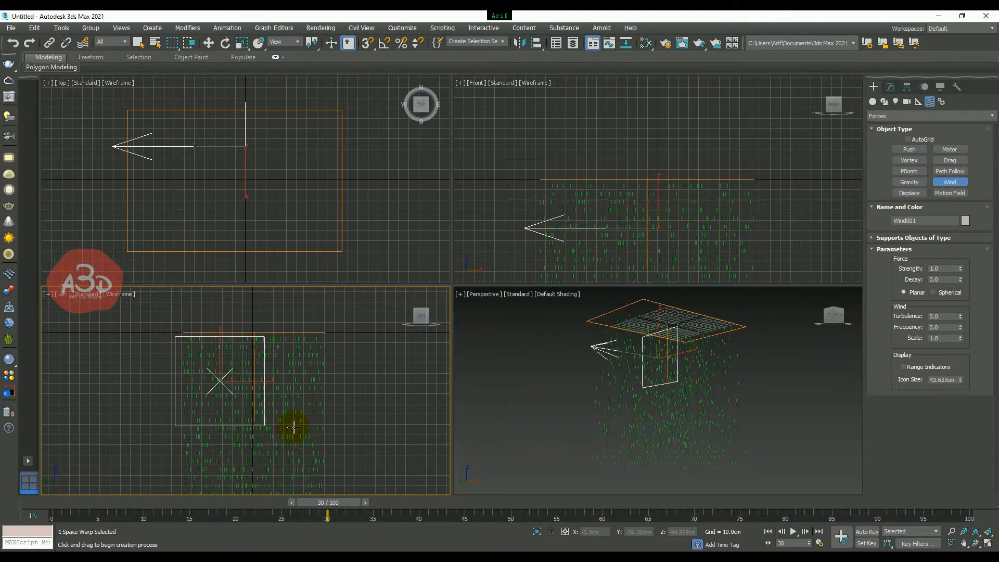
pyautogui.rightClick(370, 257)
# Move the wind beside the spray emitter and lower it to about X 159 cm, Y -5 cm, Z -84 cm.
pyautogui.click(208, 43)
pyautogui.moveTo(245, 139); pyautogui.dragTo(425, 179)
pyautogui.keyDown('alt'); pyautogui.moveTo(819, 438); pyautogui.dragTo(743, 423, button='middle'); pyautogui.keyUp('alt')
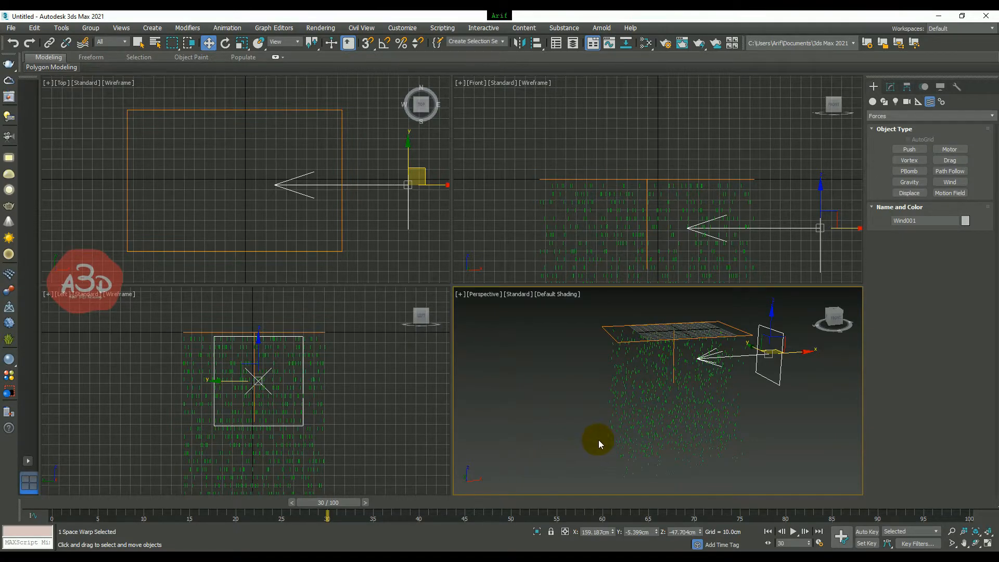
pyautogui.moveTo(771, 313); pyautogui.dragTo(771, 338)
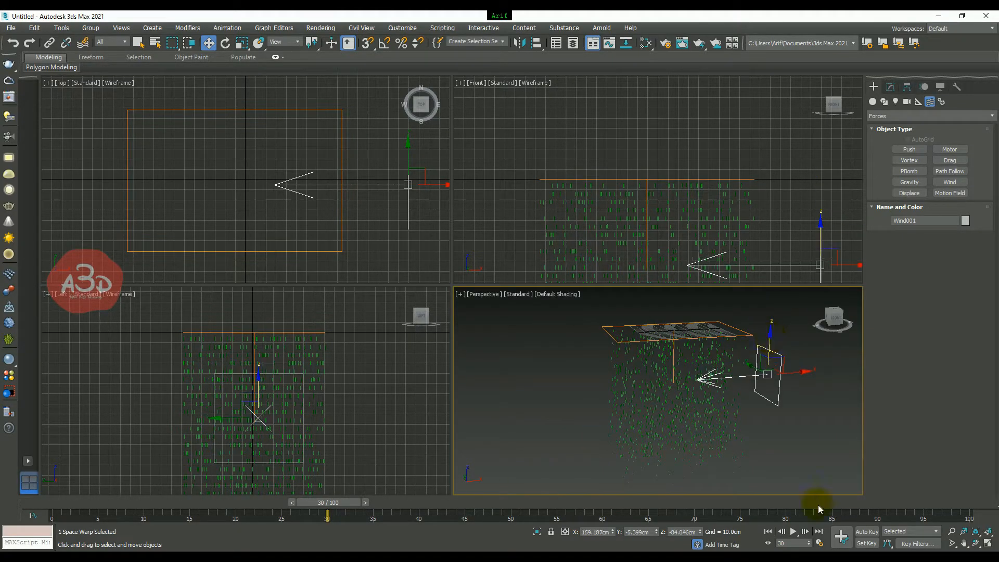
# Play the animation from the start to check the drops before binding the wind, stopping at frame 59.
pyautogui.click(768, 531)
pyautogui.click(799, 532)
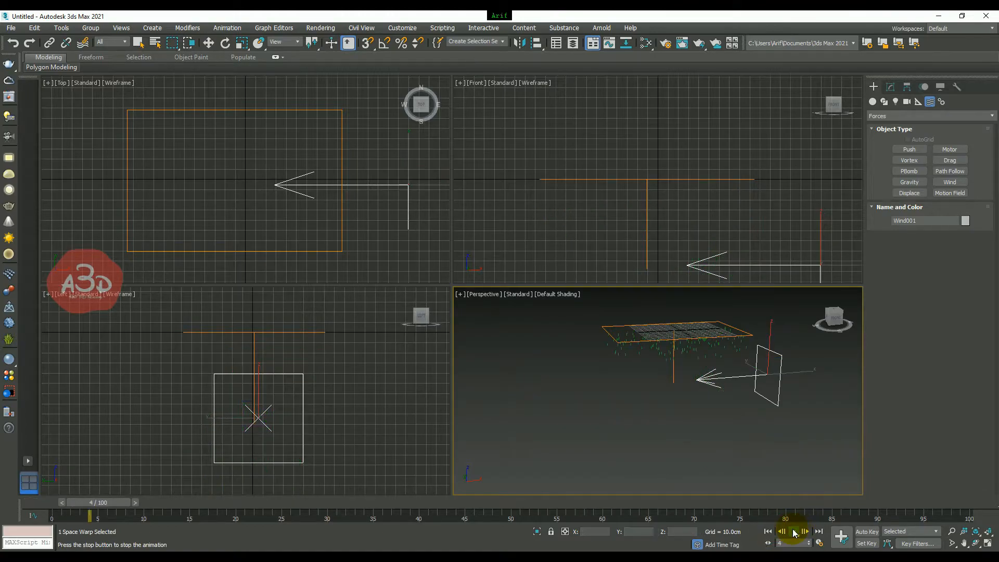
pyautogui.press('w')
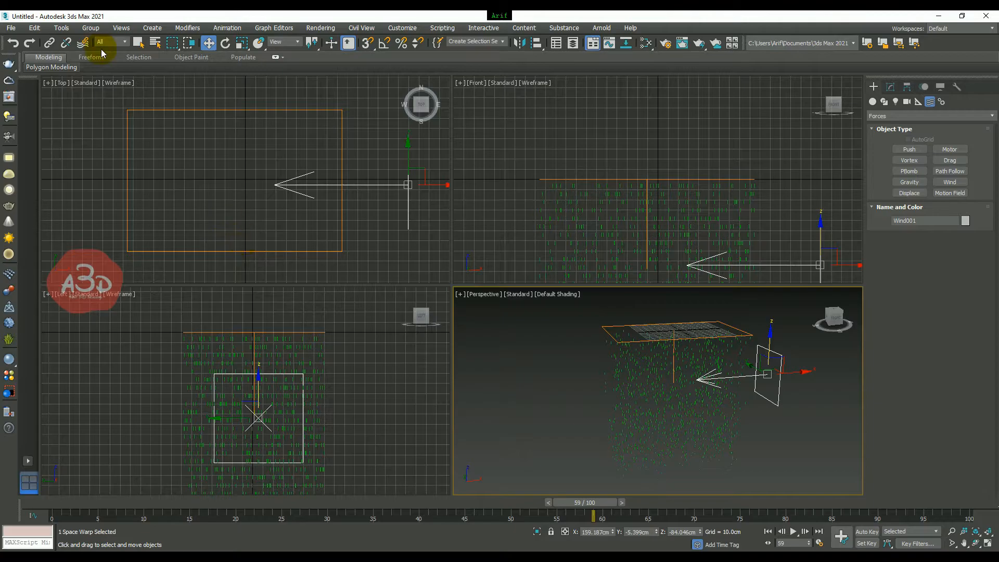
# Bind the wind space warp to the spray particles and preview the animation from the start, stopping at frame 85.
pyautogui.click(83, 43)
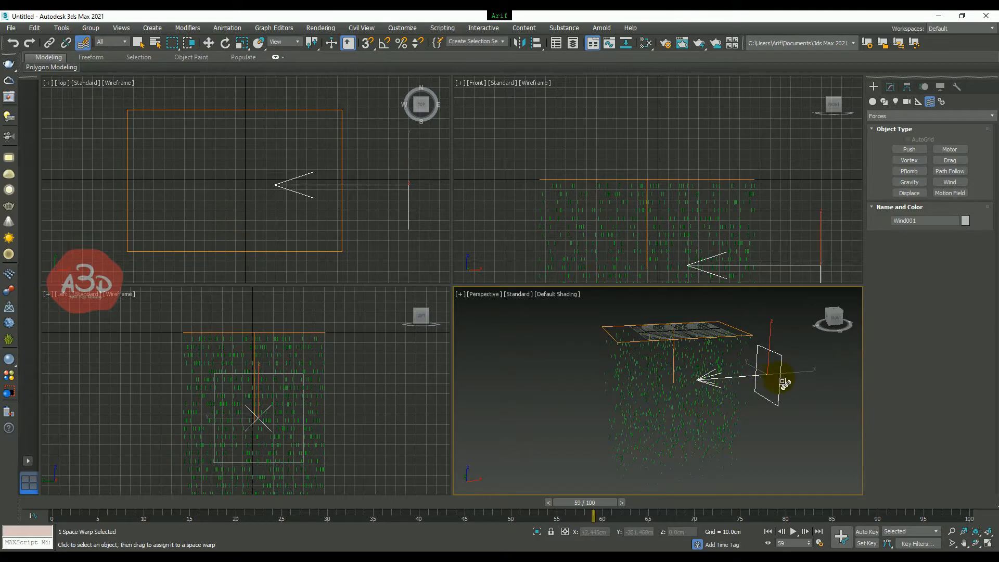
pyautogui.moveTo(785, 383); pyautogui.dragTo(727, 413)
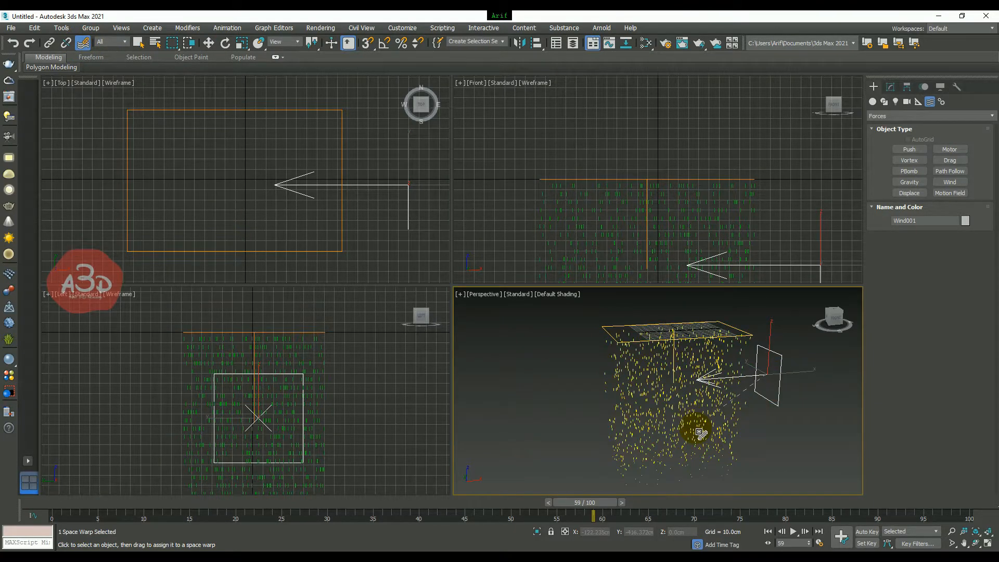
pyautogui.moveTo(579, 376); pyautogui.dragTo(686, 404)
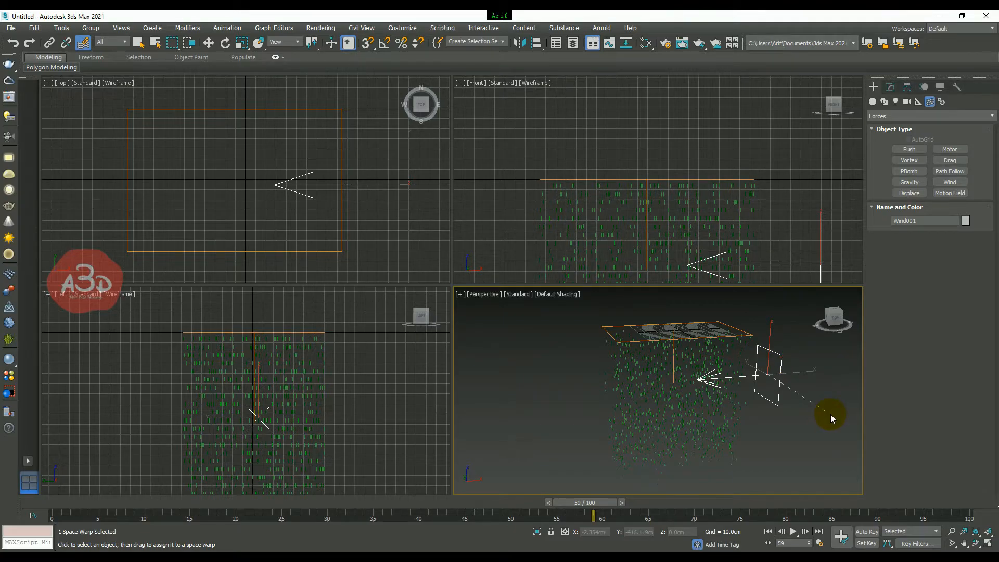
pyautogui.moveTo(831, 415); pyautogui.dragTo(635, 410)
pyautogui.click(769, 531)
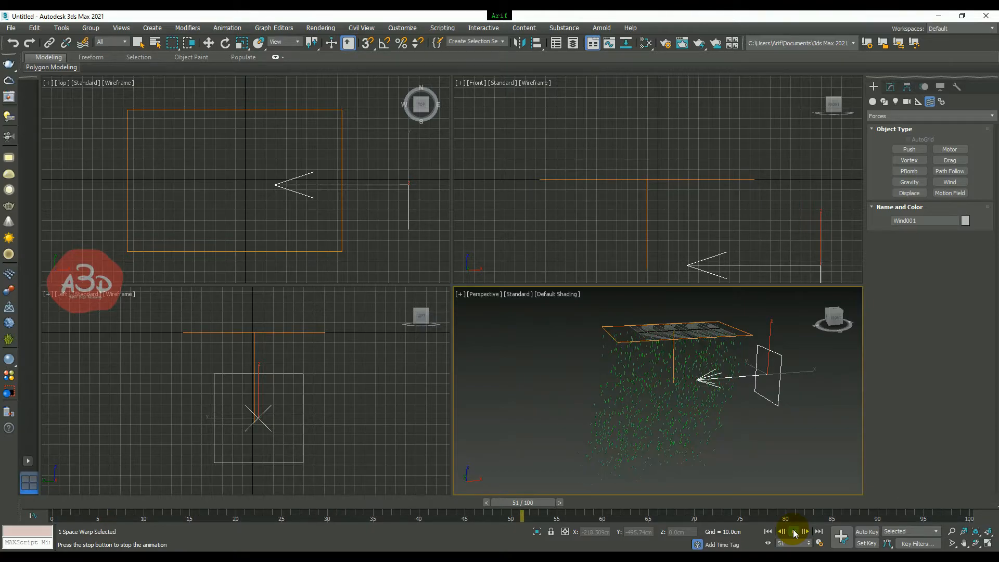
pyautogui.click(795, 532)
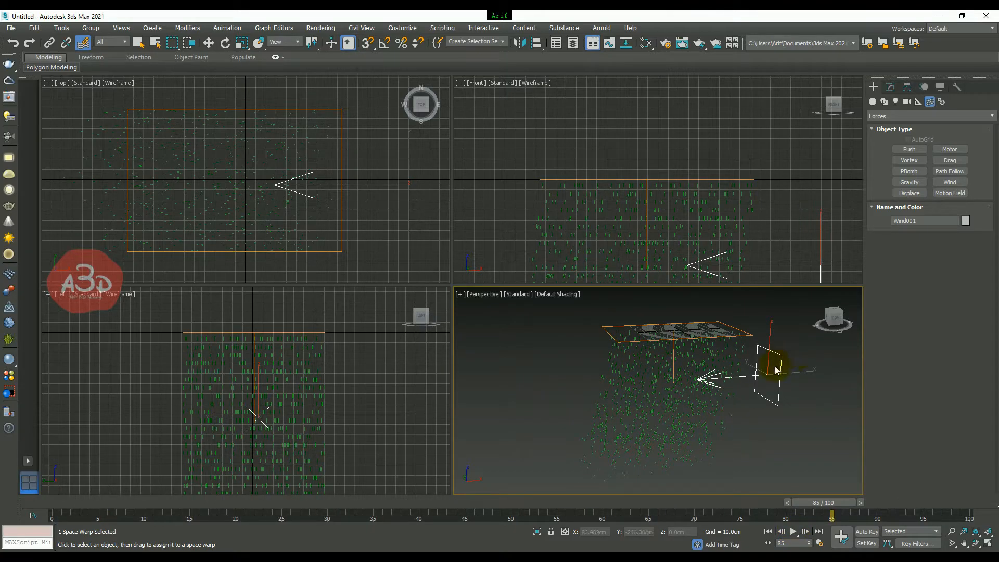
# Set the wind's strength to 6.48 and replay the animation from the start.
pyautogui.click(892, 89)
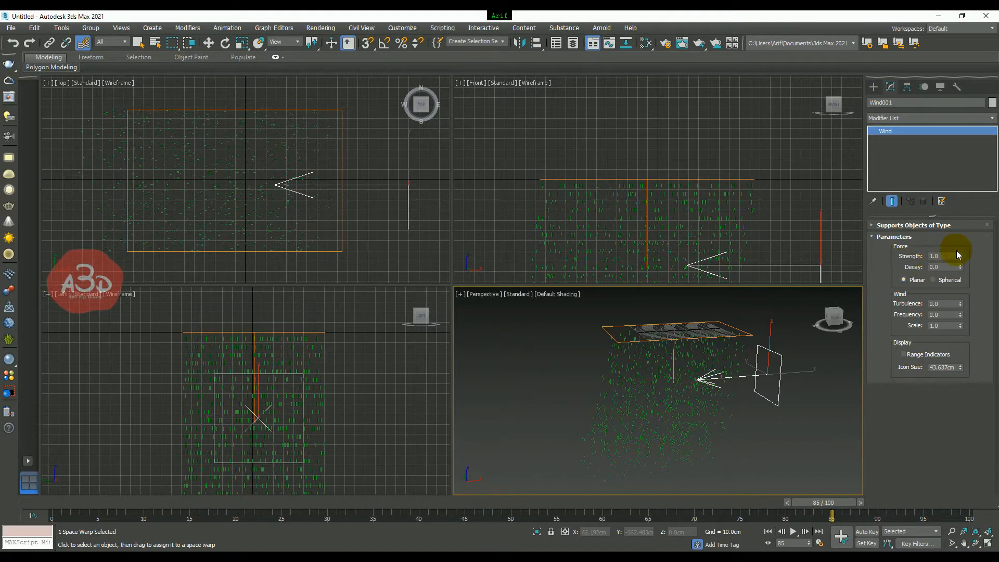
pyautogui.moveTo(960, 255); pyautogui.dragTo(21, 505)
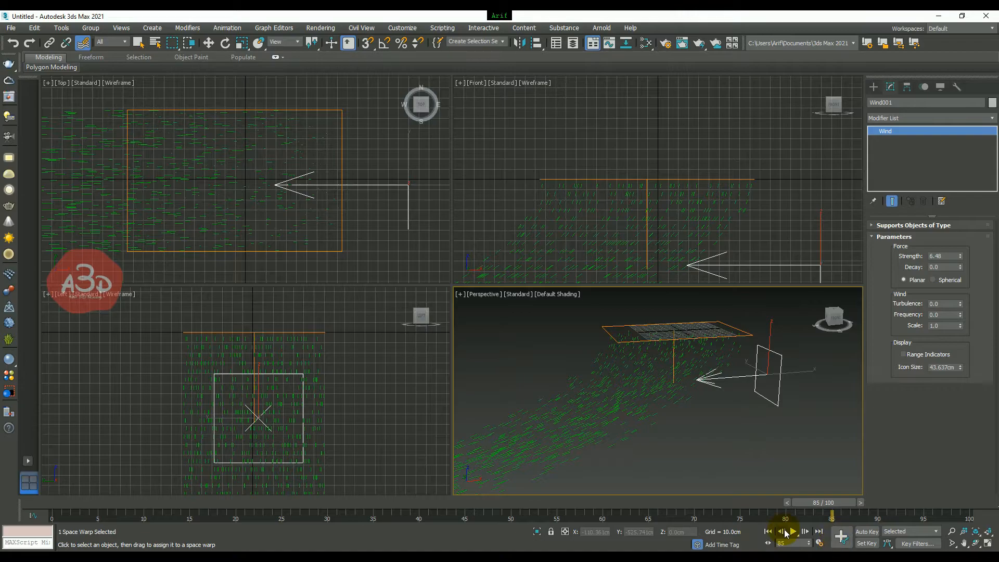
pyautogui.click(768, 531)
pyautogui.click(795, 531)
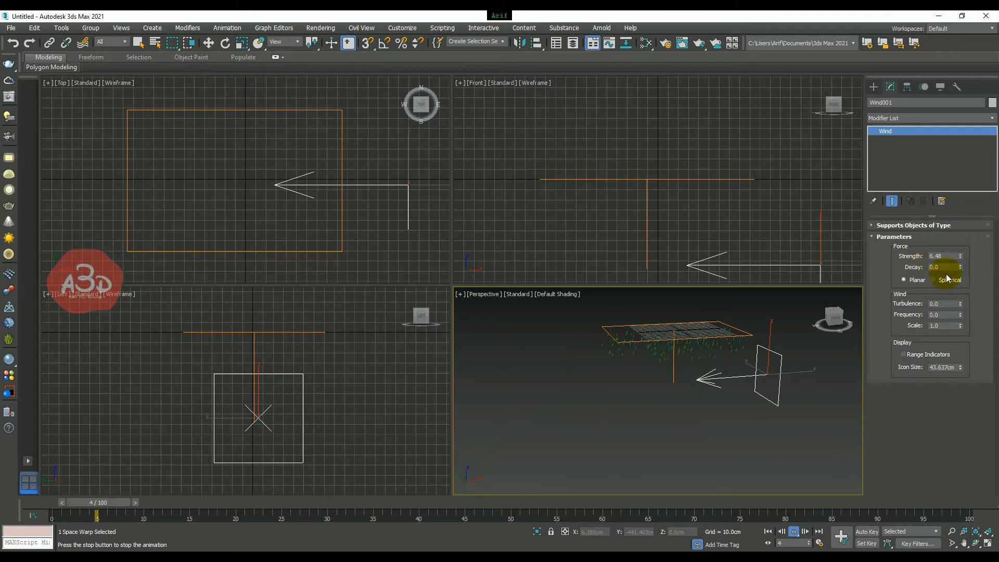
# Try wind decay values of 1.34 and 0.5 while the animation plays.
pyautogui.click(961, 268)
pyautogui.moveTo(961, 267); pyautogui.dragTo(963, 207)
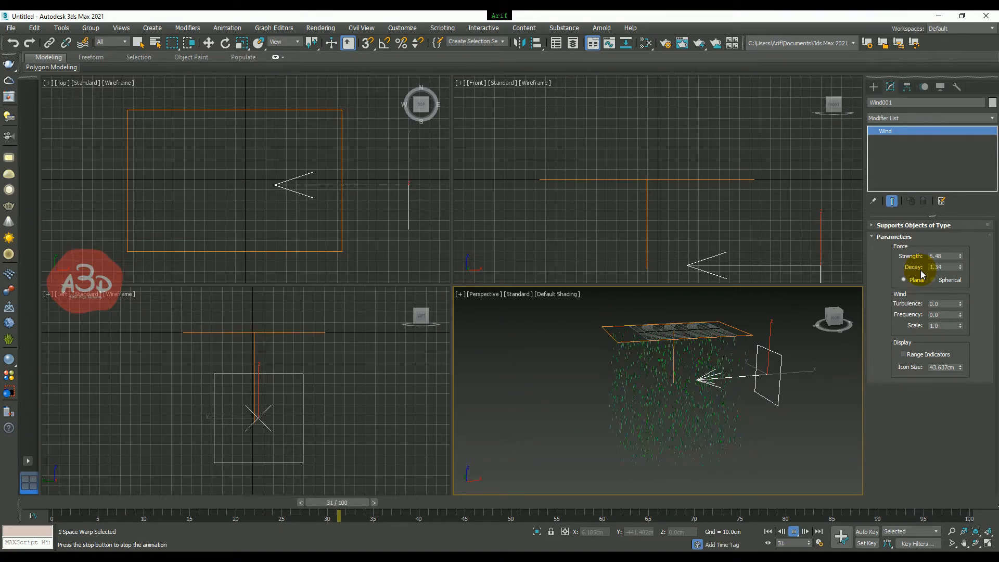
pyautogui.click(939, 266)
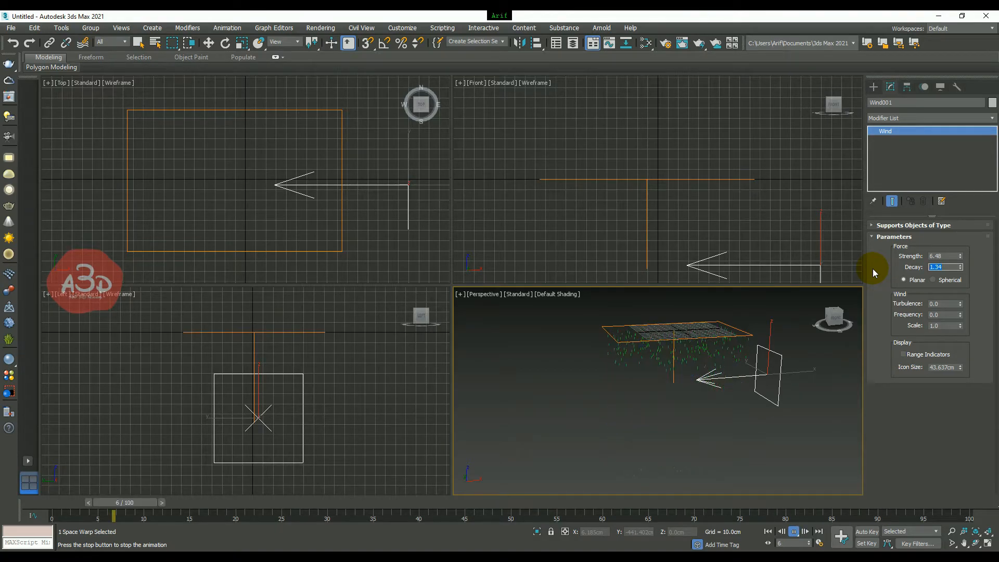
pyautogui.write('.5')
pyautogui.press('Return')
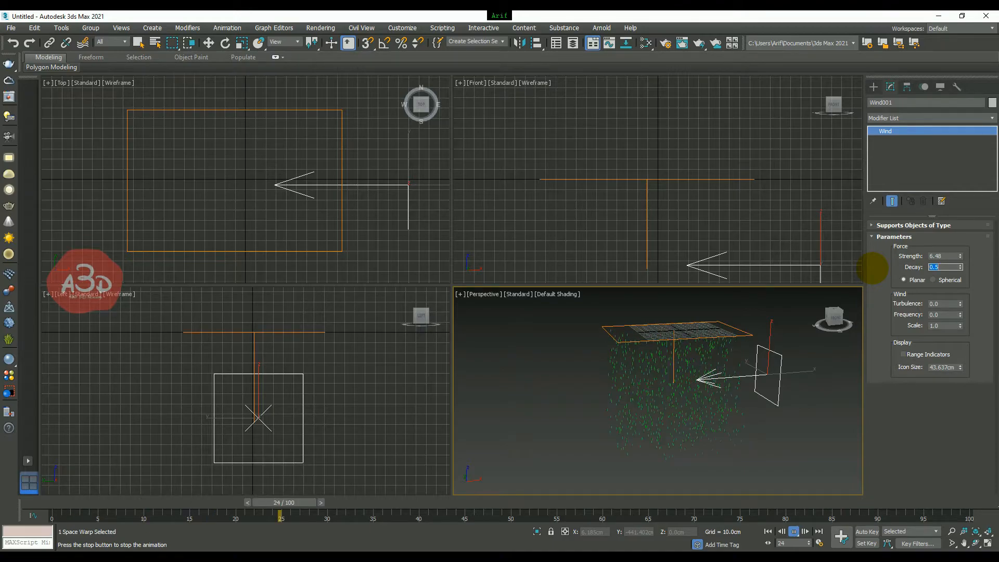
# Try wind decay values of 0.1 and 0.01 during playback and restore the decay to 0.
pyautogui.moveTo(960, 266); pyautogui.dragTo(950, 312)
pyautogui.moveTo(945, 267); pyautogui.dragTo(874, 270)
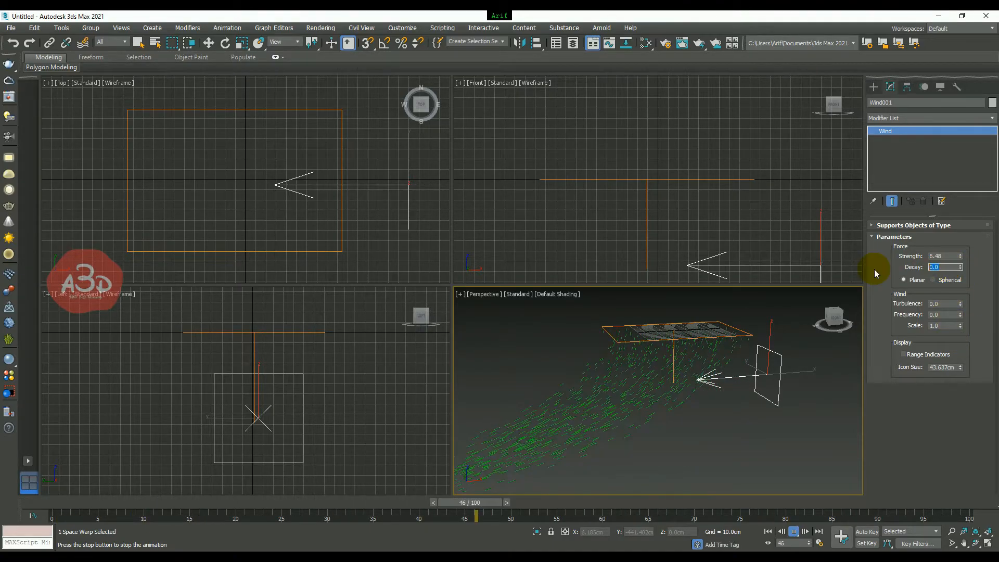
pyautogui.write('0.1')
pyautogui.press('Return')
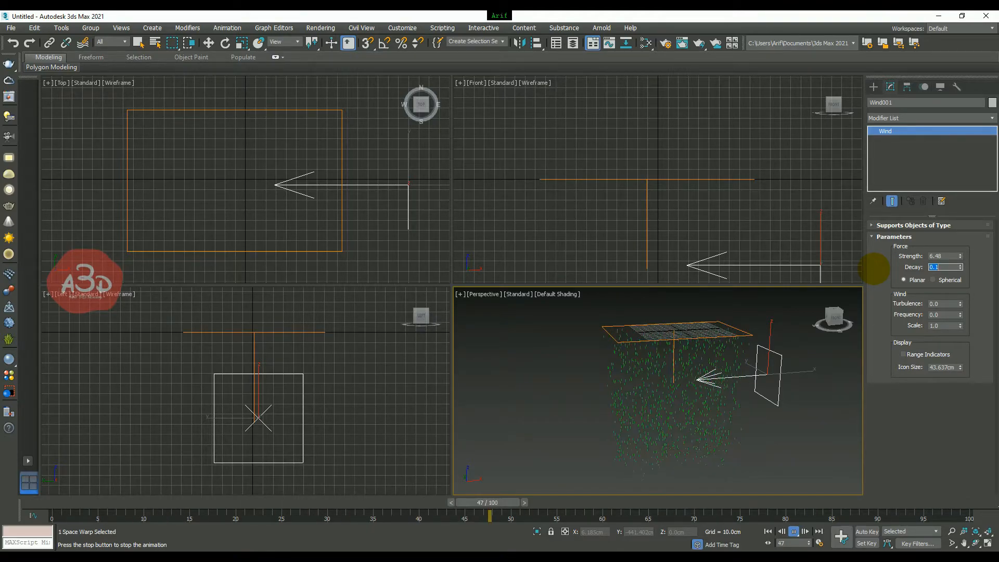
pyautogui.write('.01')
pyautogui.press('Return')
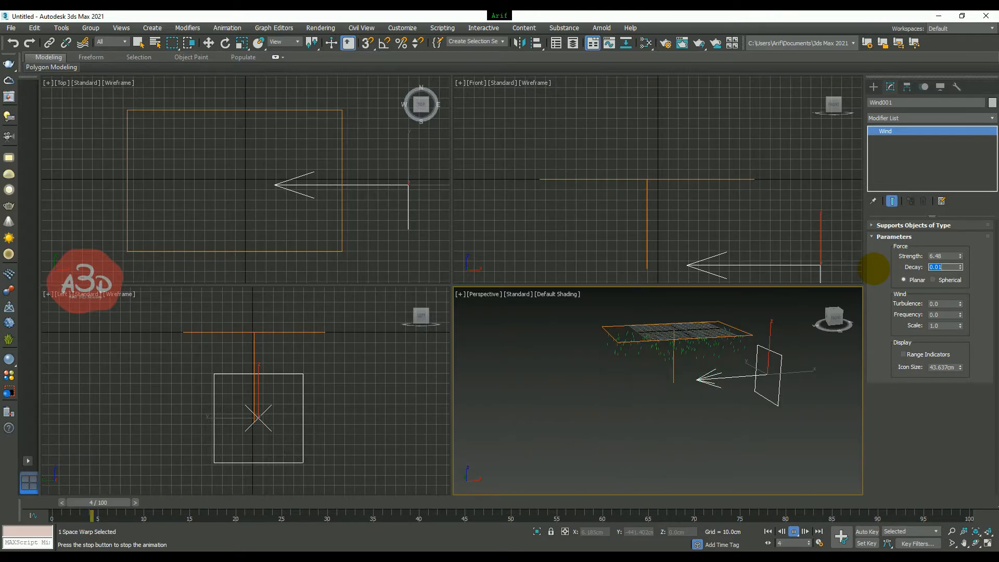
pyautogui.write('0')
pyautogui.press('Return')
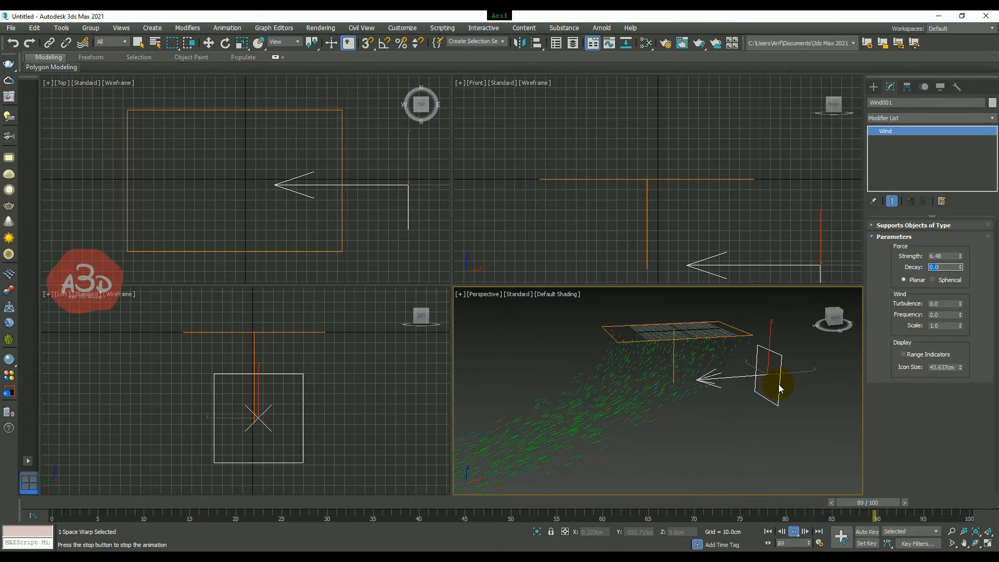
# Switch the wind's force type to Spherical and preview its effect on the falling drops.
pyautogui.click(935, 280)
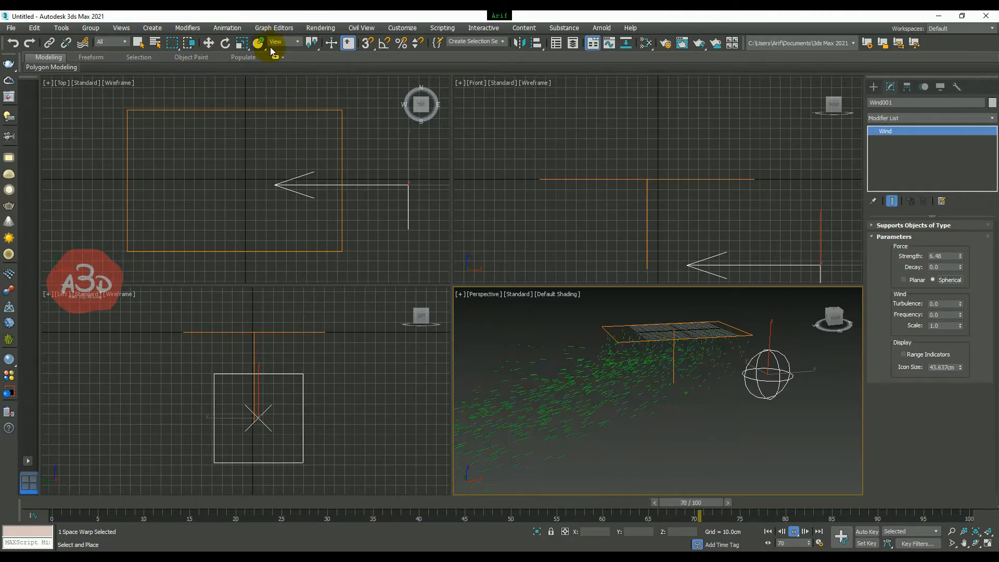
pyautogui.click(209, 43)
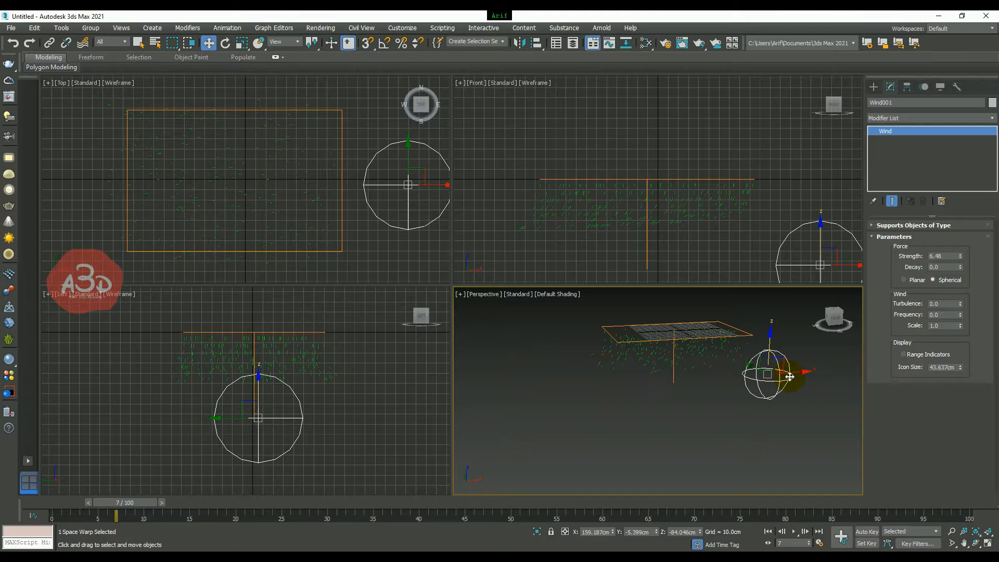
pyautogui.click(794, 532)
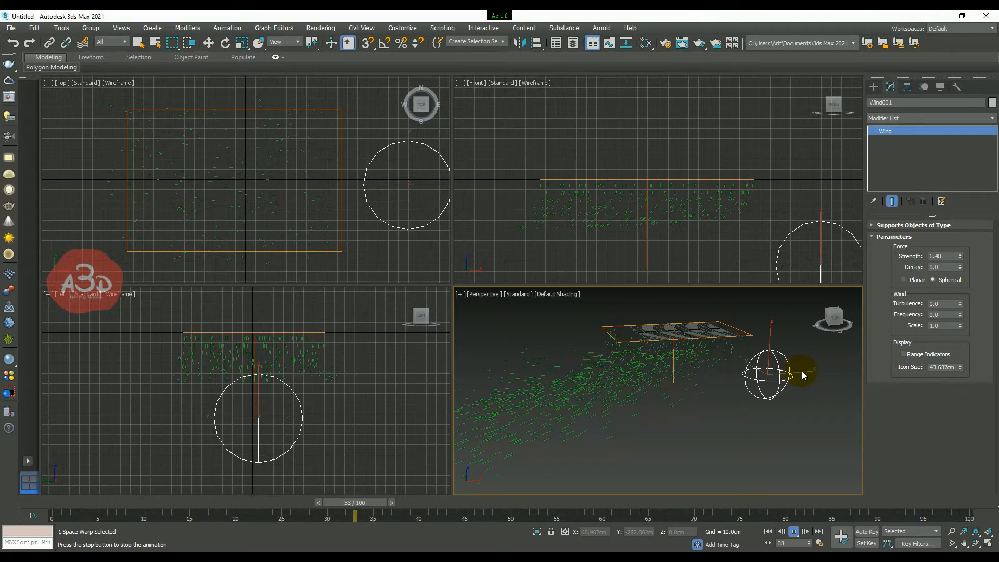
pyautogui.press('w')
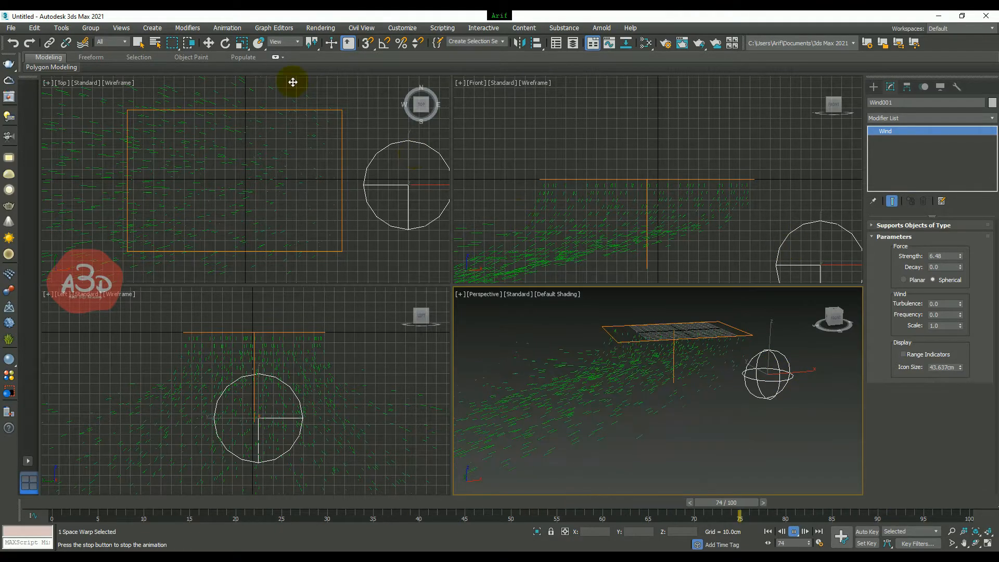
pyautogui.click(208, 43)
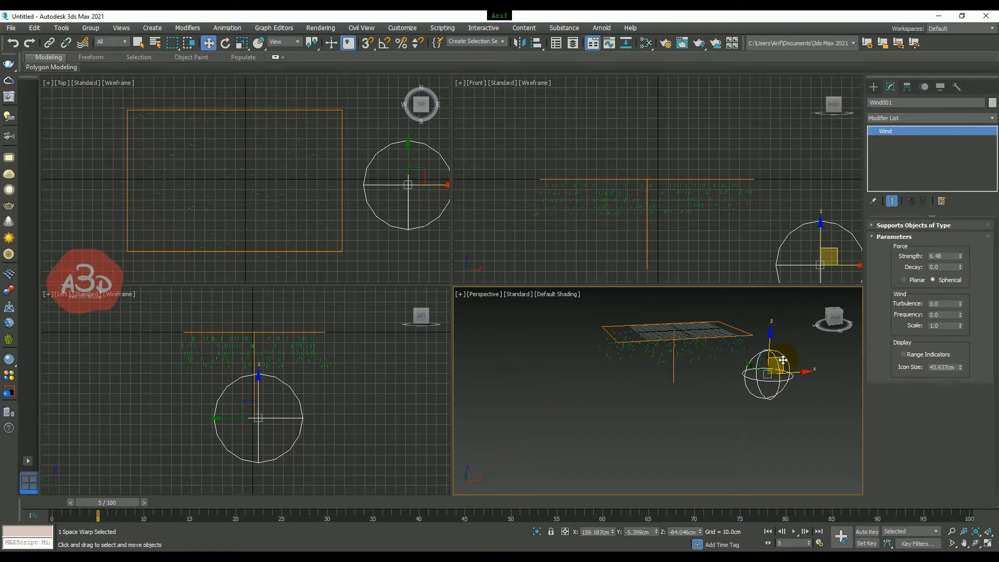
pyautogui.press('/')
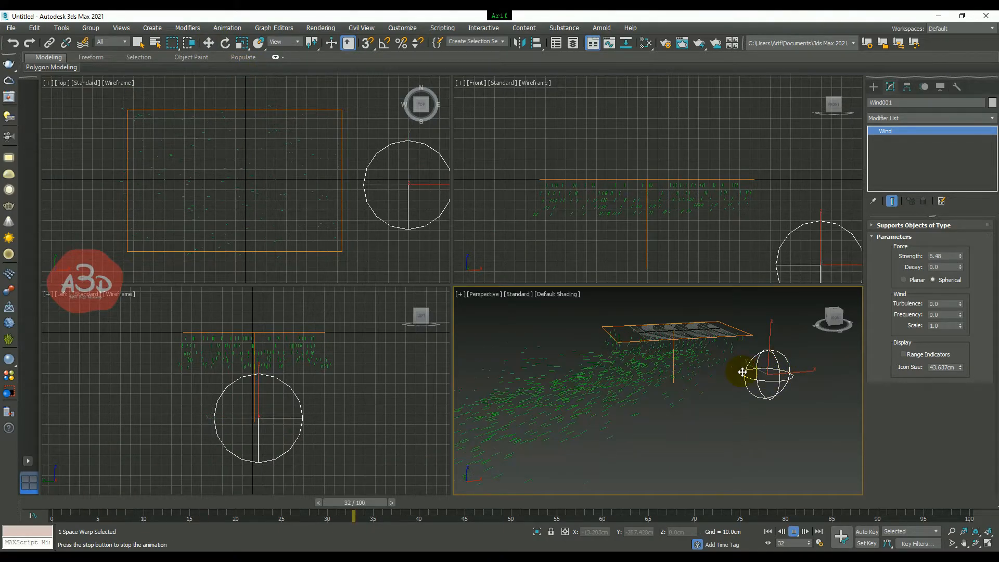
# Stop the playback and move the spherical wind horizontally and slightly upward until it sits beneath the centre of the spray emitter.
pyautogui.click(815, 220)
pyautogui.moveTo(821, 234); pyautogui.dragTo(790, 206, button='middle')
pyautogui.scroll(-4, 790, 208)
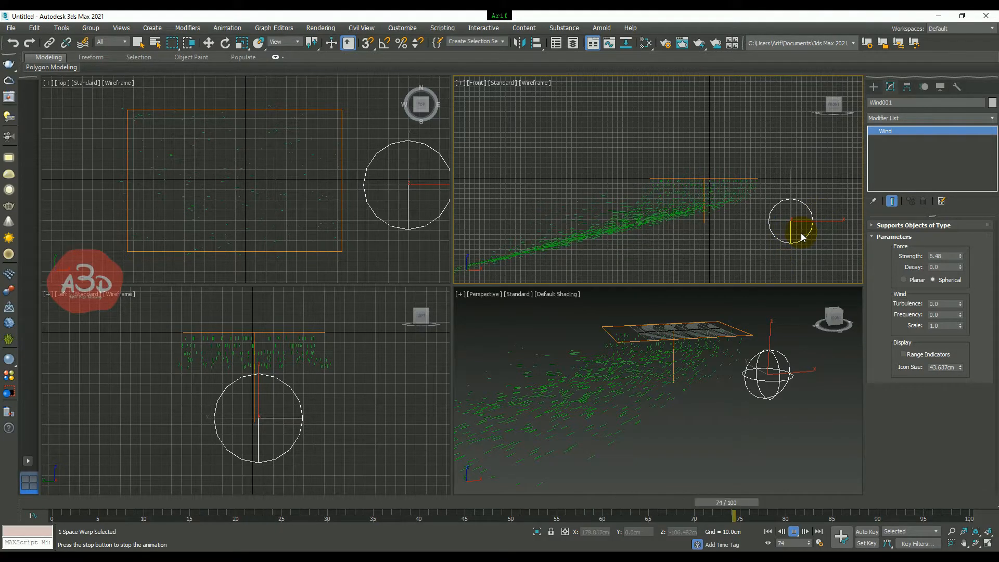
pyautogui.press('/')
pyautogui.press('e')
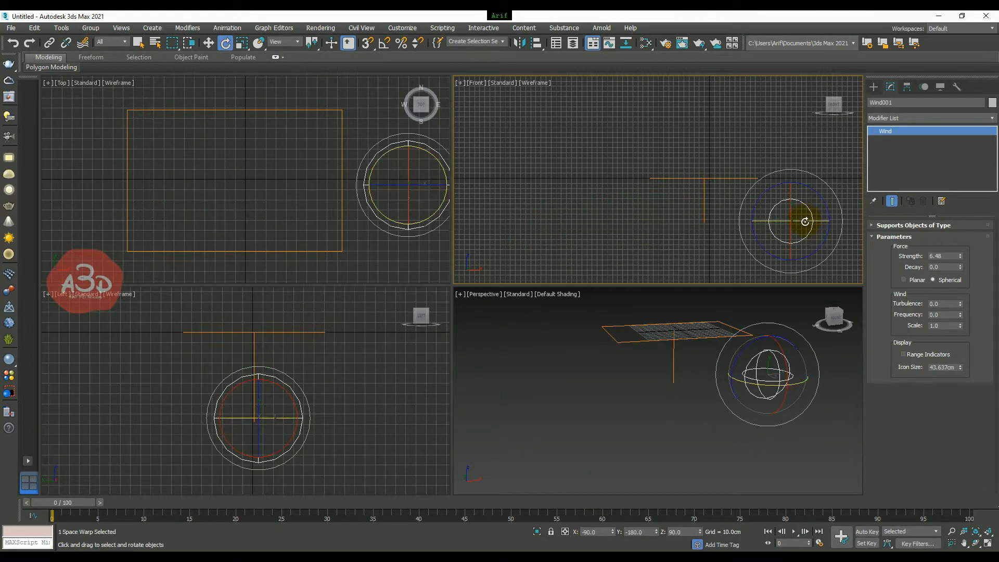
pyautogui.press('w')
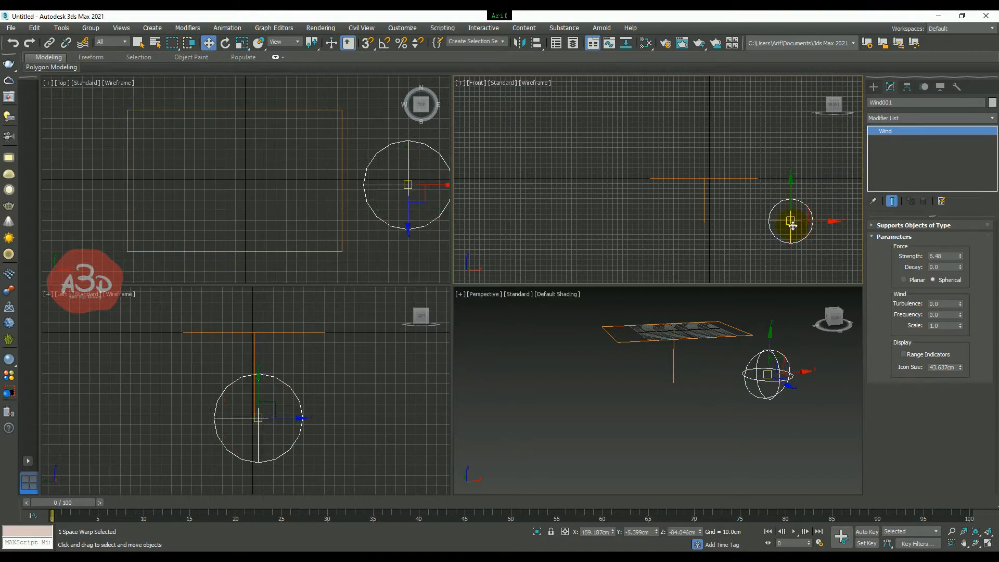
pyautogui.moveTo(810, 212); pyautogui.dragTo(722, 198)
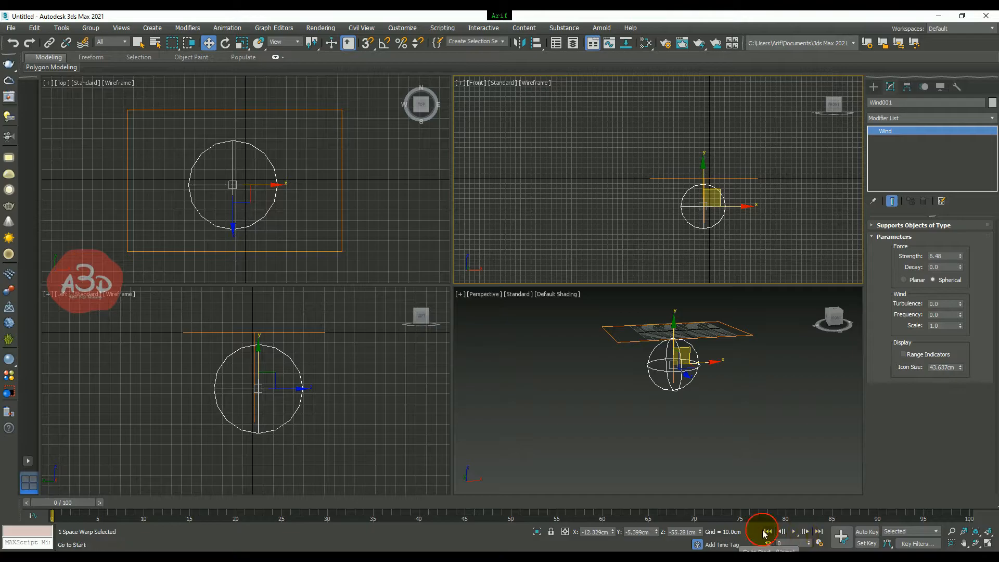
# Play the animation and examine from several angles and distances how the centred spherical wind affects the falling drops.
pyautogui.click(794, 532)
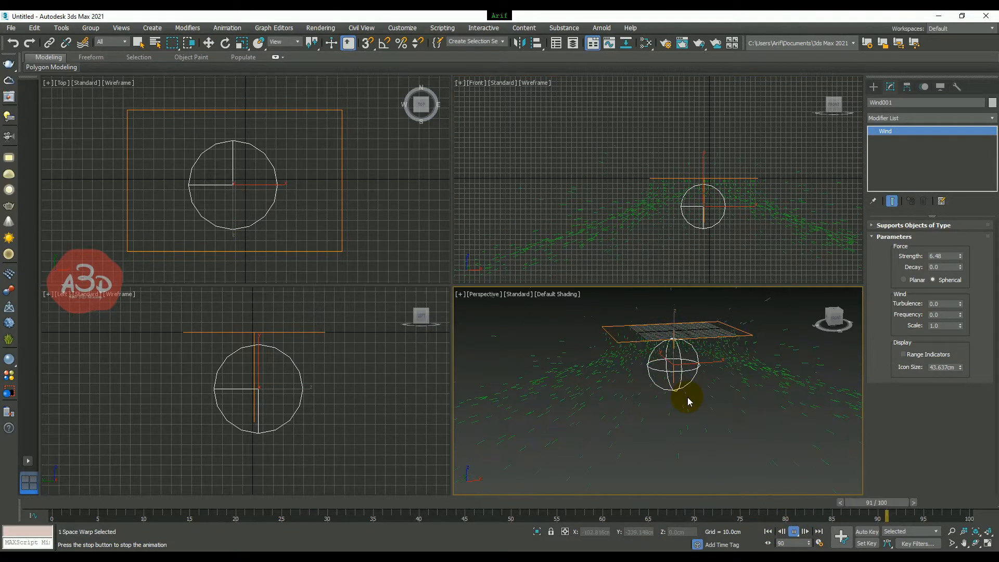
pyautogui.keyDown('alt'); pyautogui.moveTo(723, 407); pyautogui.dragTo(687, 374, button='middle'); pyautogui.keyUp('alt')
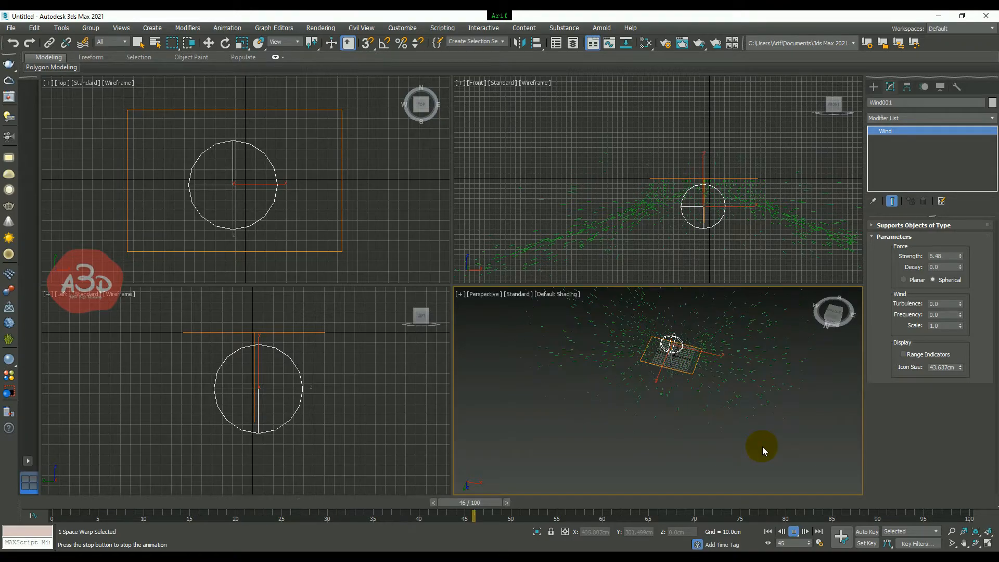
pyautogui.scroll(-4, 711, 414)
pyautogui.scroll(4, 711, 413)
pyautogui.moveTo(710, 367); pyautogui.dragTo(685, 436, button='middle')
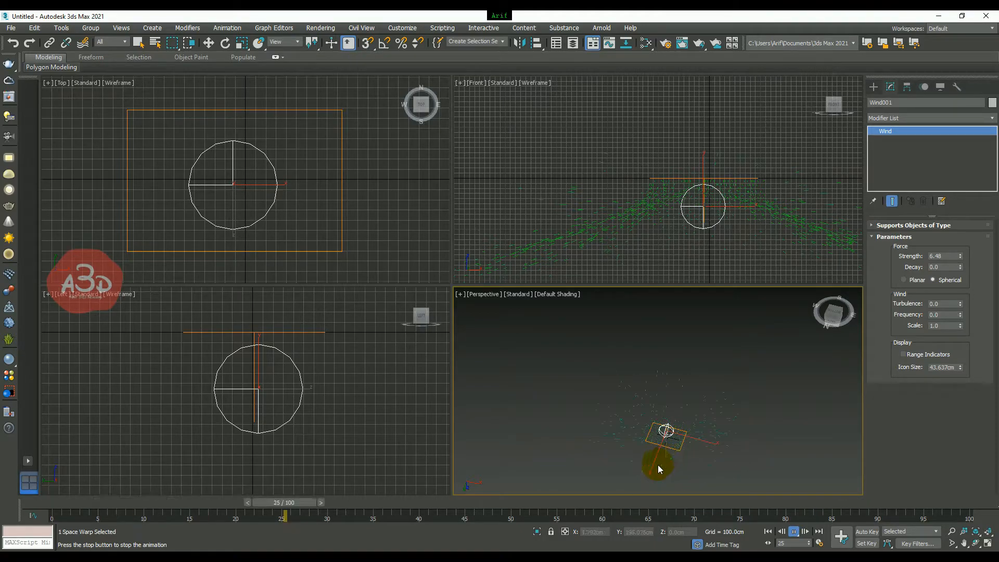
pyautogui.moveTo(710, 424); pyautogui.dragTo(655, 559, button='middle')
pyautogui.scroll(5, 666, 441)
pyautogui.scroll(-5, 661, 468)
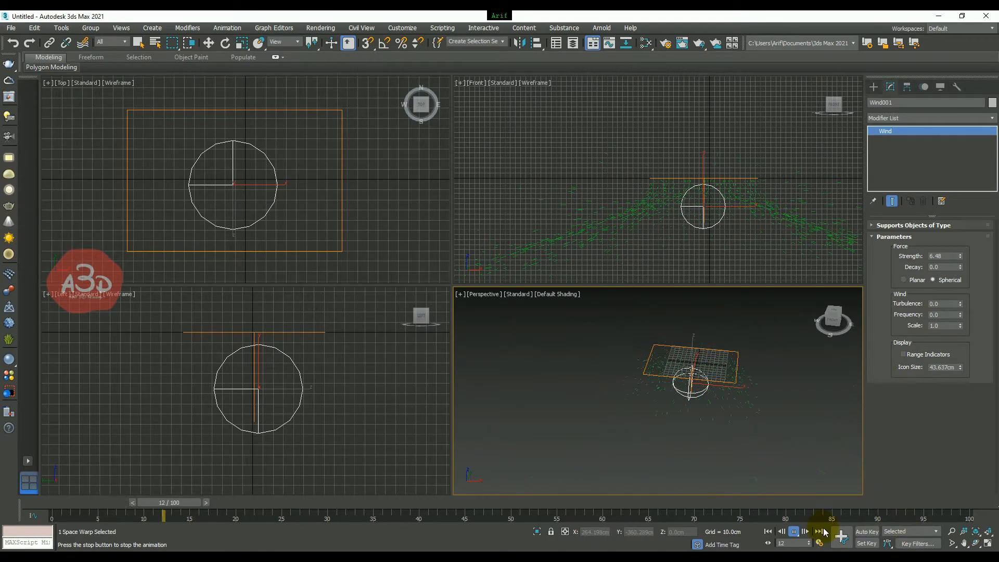
pyautogui.click(792, 536)
pyautogui.press('w')
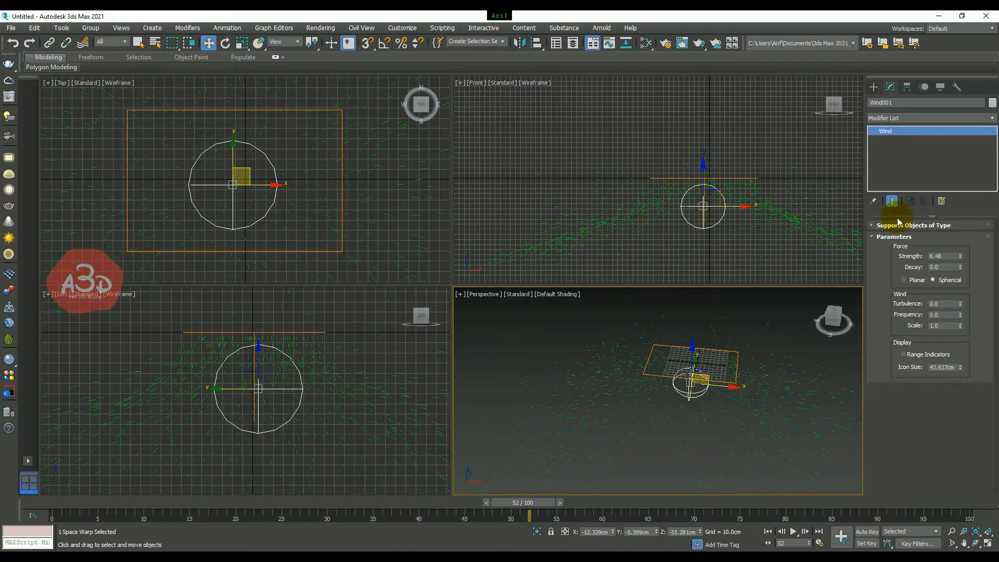
# Switch the wind's force type to Planar, move it along X to about 159 cm beside the emitter, and preview the animation.
pyautogui.click(911, 281)
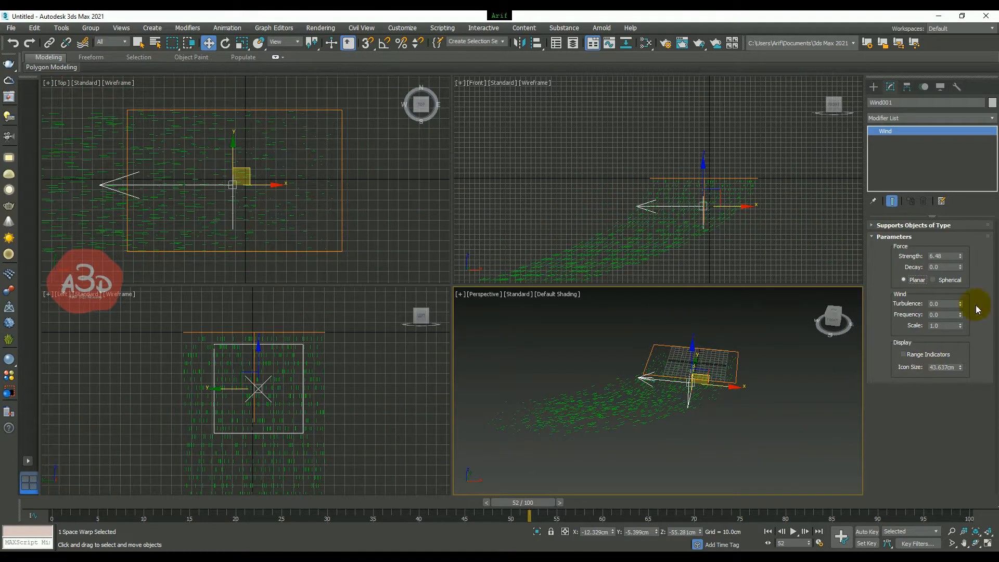
pyautogui.click(770, 532)
pyautogui.moveTo(738, 396); pyautogui.dragTo(806, 388)
pyautogui.click(795, 530)
pyautogui.click(793, 531)
pyautogui.press('w')
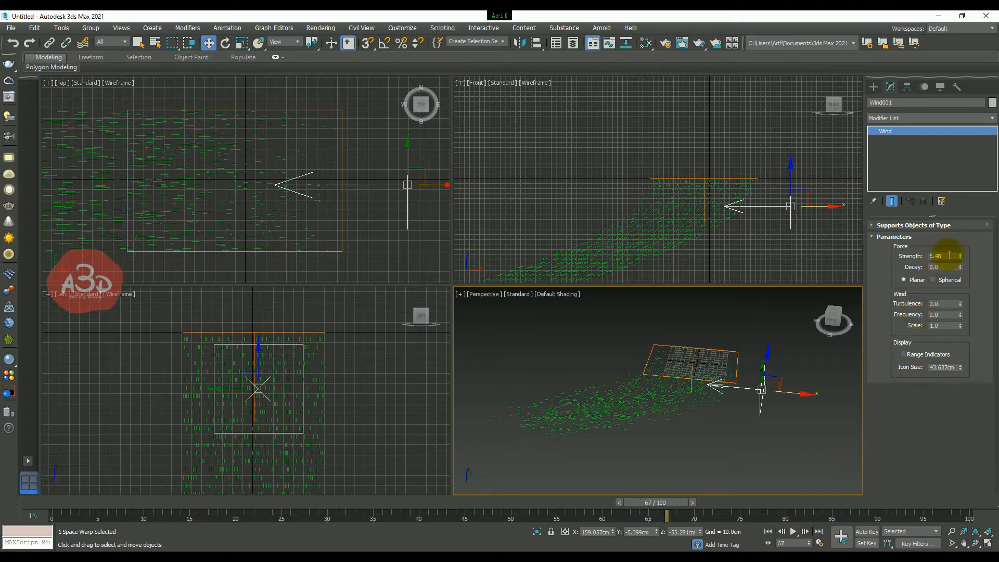
# Set the wind's strength to 2, turbulence to 3.28 and frequency to 0.53, previewing the drops during playback.
pyautogui.write('2')
pyautogui.press('Return')
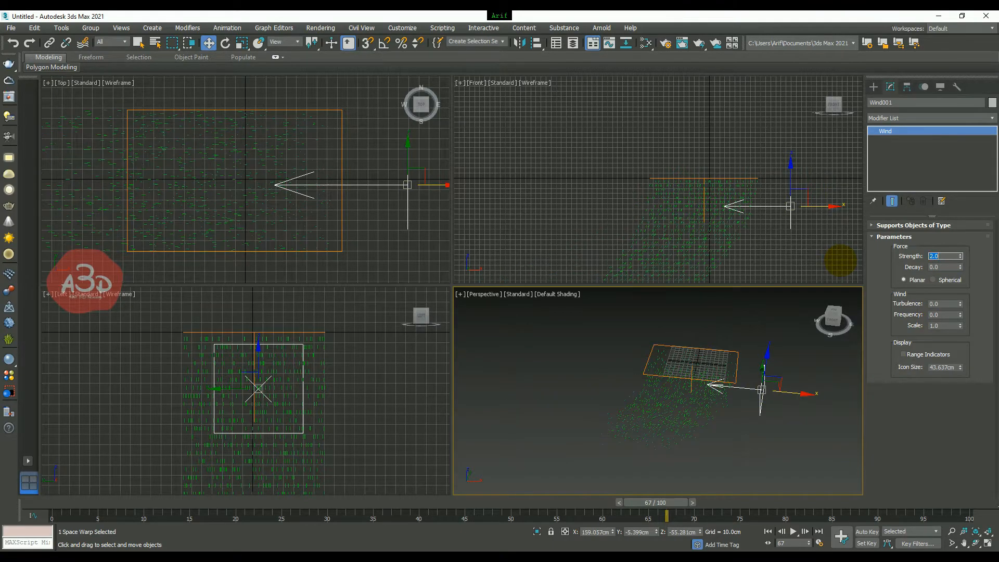
pyautogui.click(796, 531)
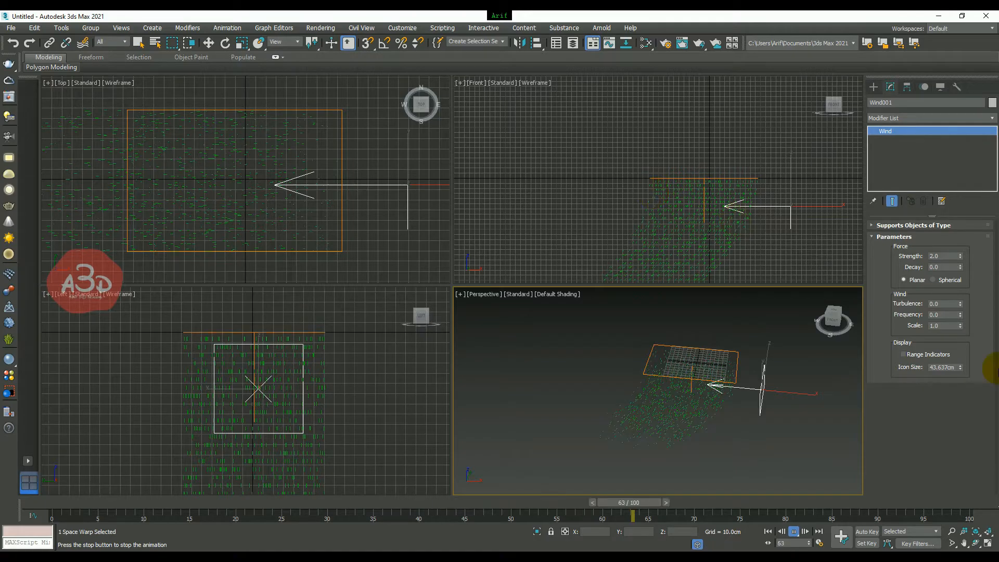
pyautogui.moveTo(960, 302); pyautogui.dragTo(966, 142)
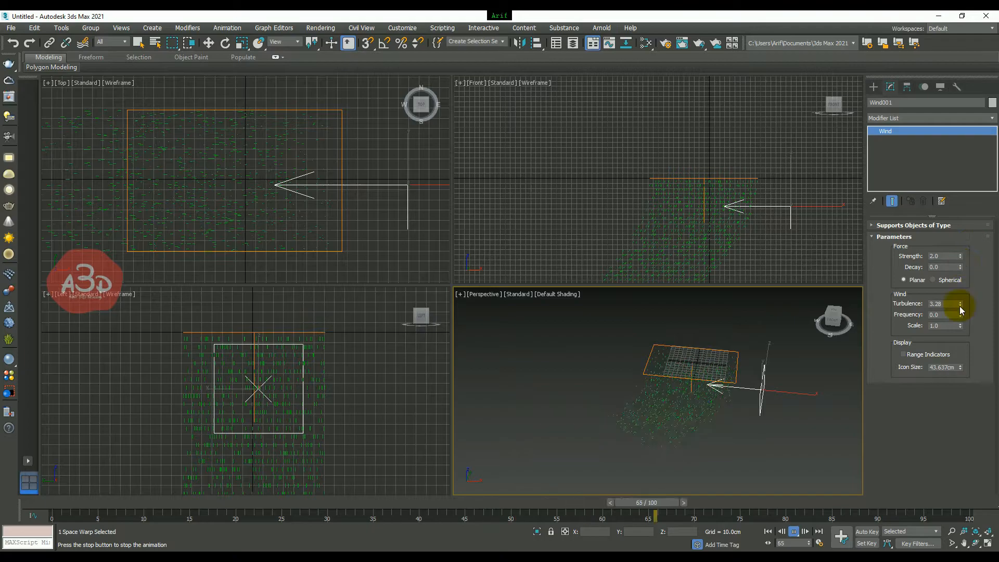
pyautogui.moveTo(961, 316); pyautogui.dragTo(962, 285)
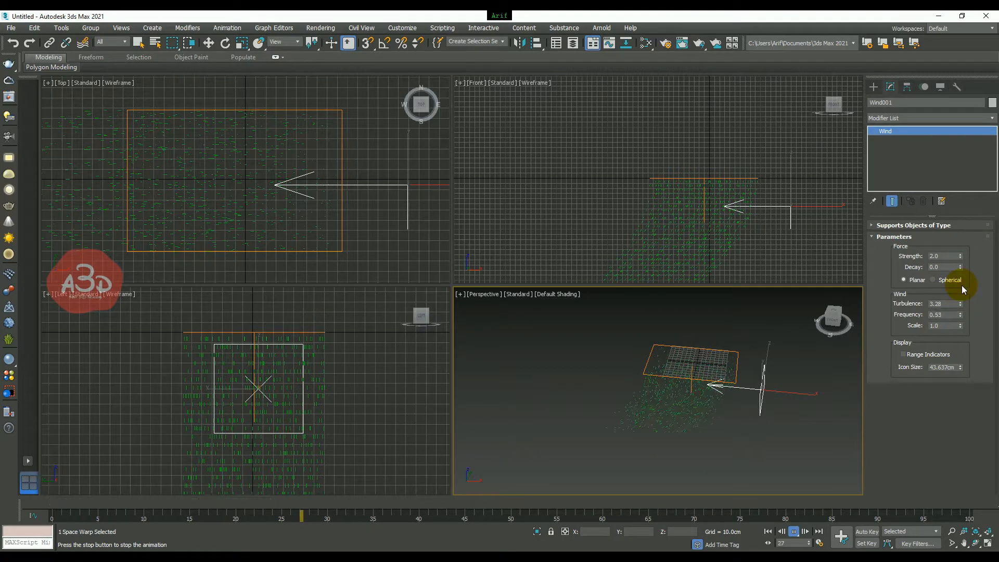
pyautogui.scroll(5, 755, 426)
pyautogui.scroll(-2, 743, 416)
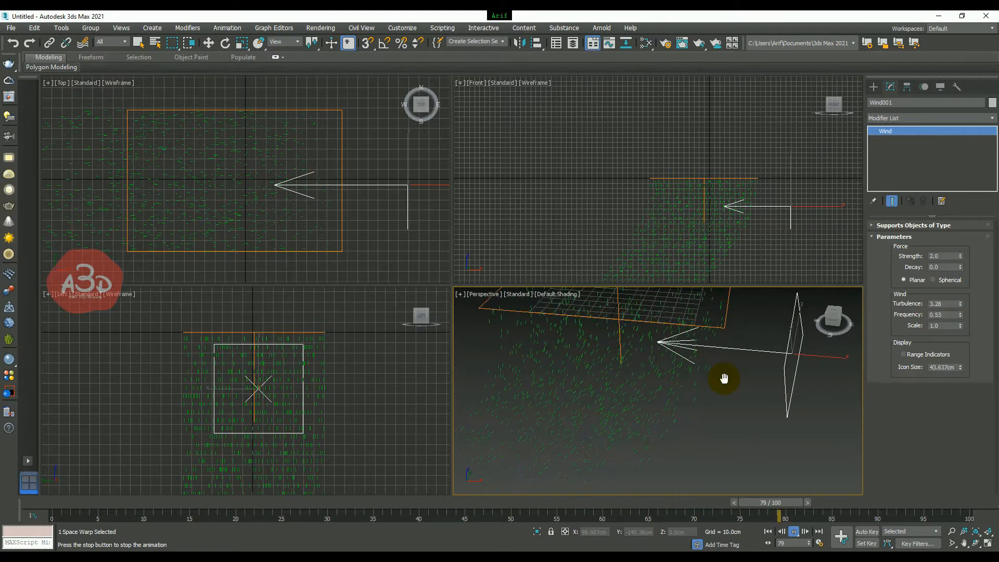
# Raise the wind's turbulence to 23.255 and play the animation in a maximized Perspective view.
pyautogui.moveTo(961, 304); pyautogui.dragTo(959, 165)
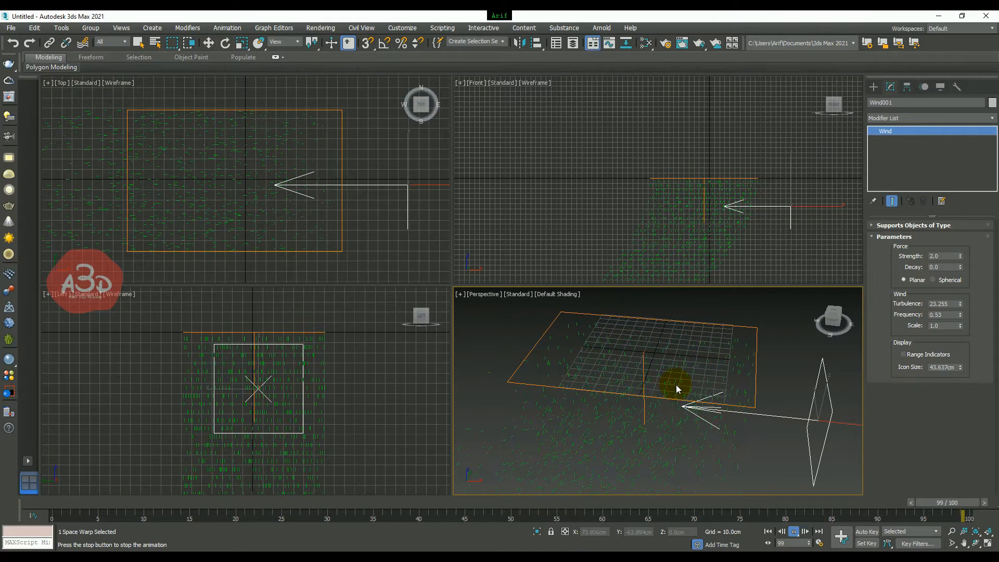
pyautogui.scroll(-5, 675, 401)
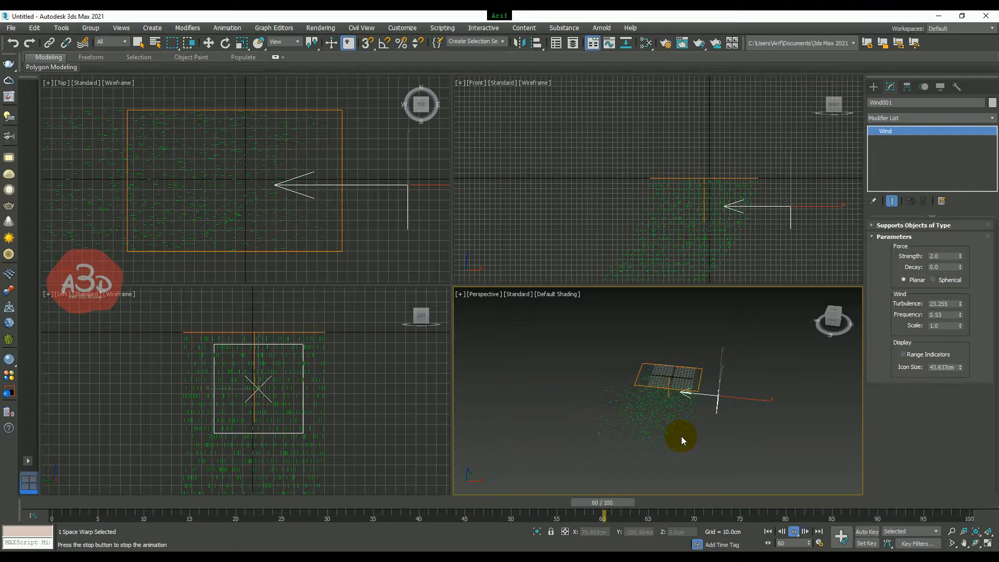
pyautogui.hotkey('alt', 'w')
pyautogui.scroll(5, 472, 367)
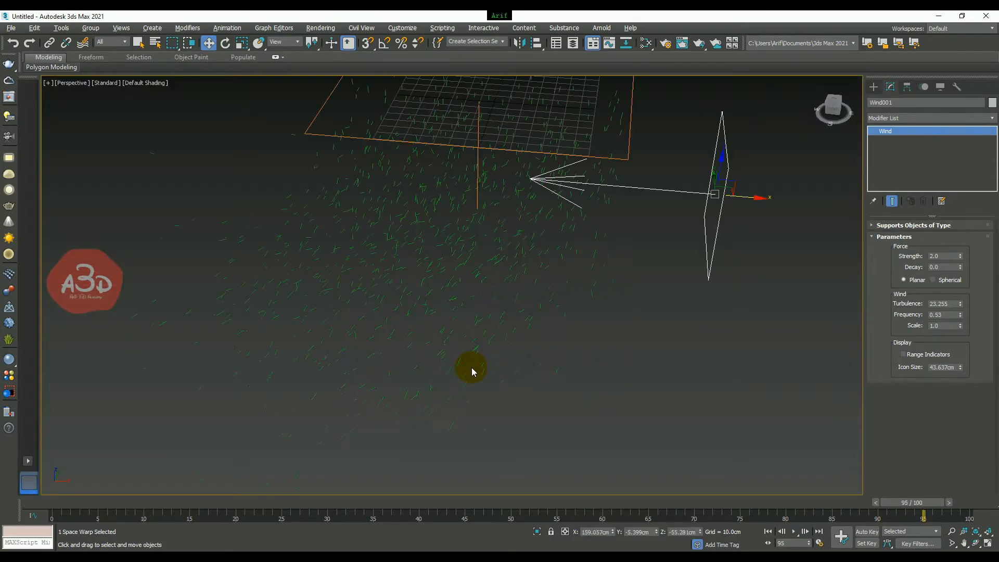
pyautogui.moveTo(537, 334); pyautogui.dragTo(504, 393, button='middle')
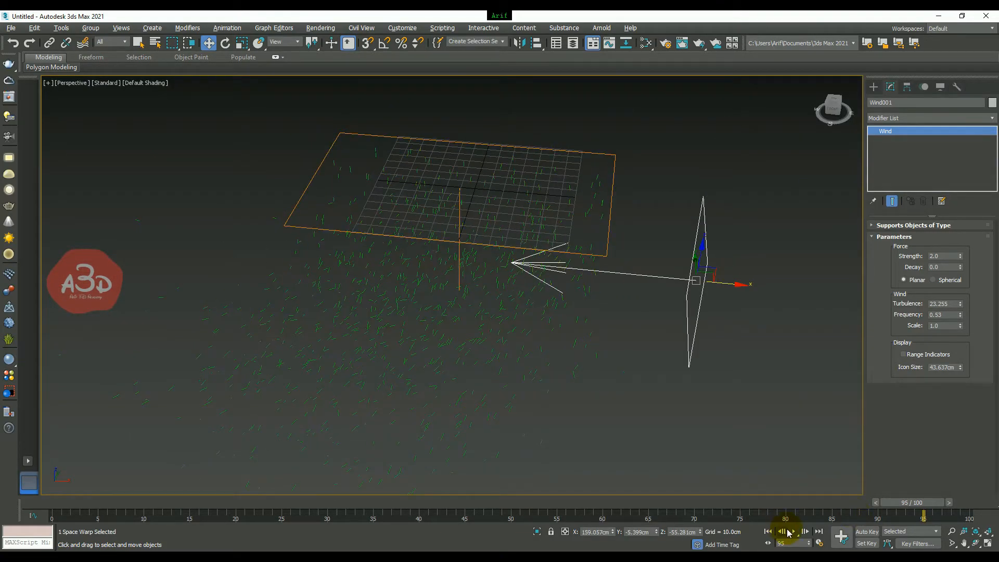
pyautogui.click(792, 532)
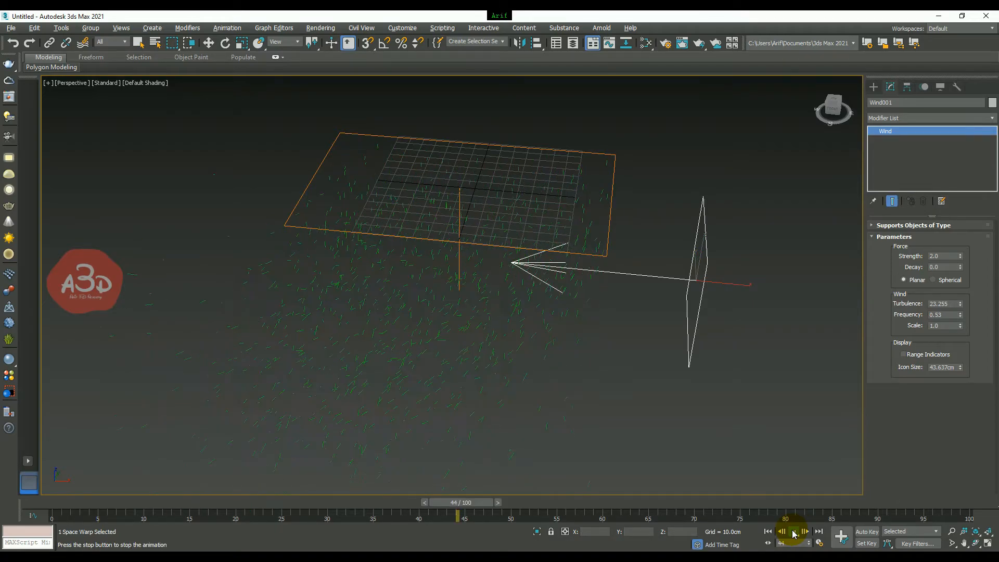
# Try a wind turbulence of 124.183 during playback, and reduce it to 12.
pyautogui.moveTo(960, 305); pyautogui.dragTo(964, 98)
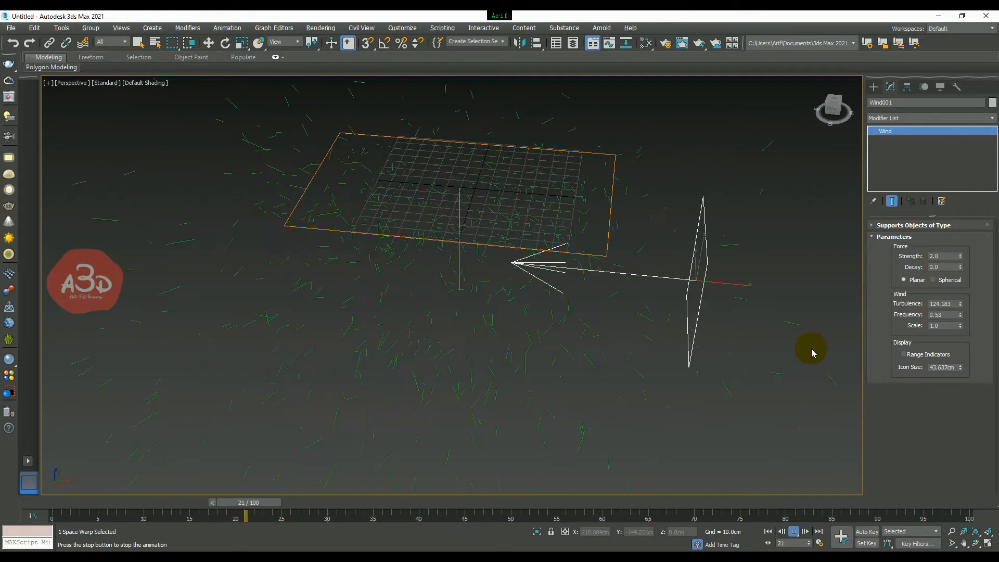
pyautogui.click(952, 303)
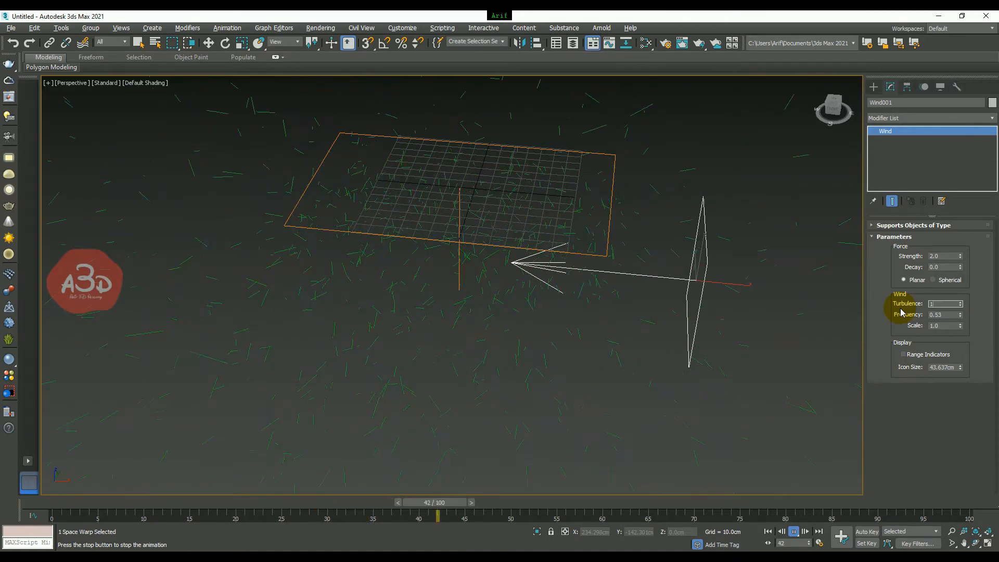
pyautogui.write('12')
pyautogui.press('Return')
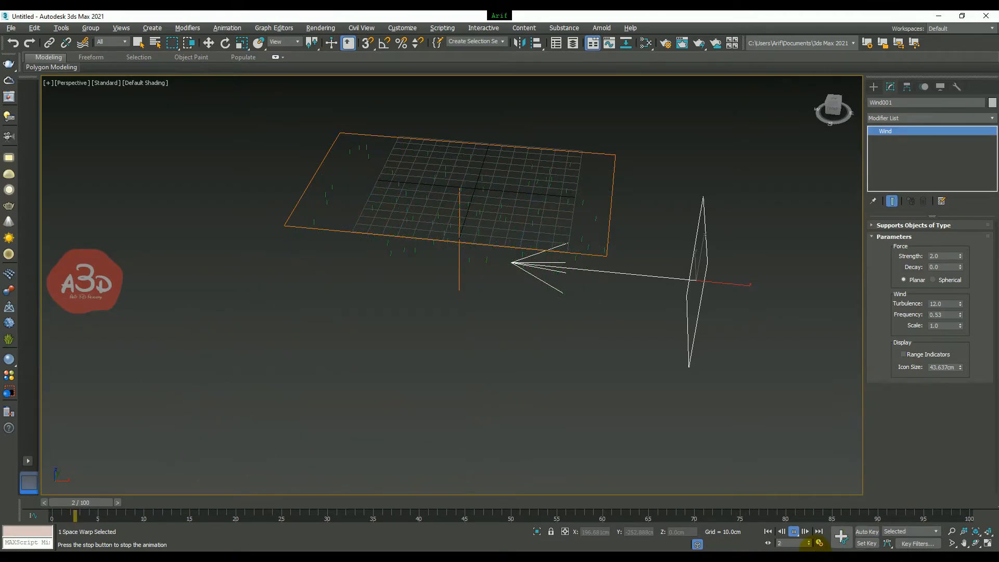
# Stop the playback, set the wind's strength to 0 and move the wind farther from the emitter along X to about 335 cm.
pyautogui.click(794, 531)
pyautogui.press('w')
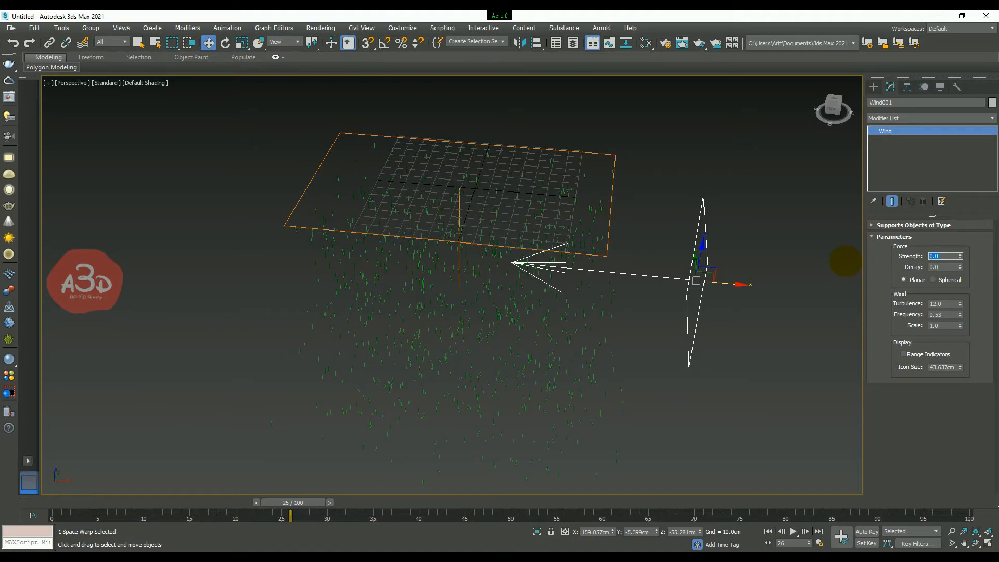
pyautogui.moveTo(728, 282); pyautogui.dragTo(995, 292)
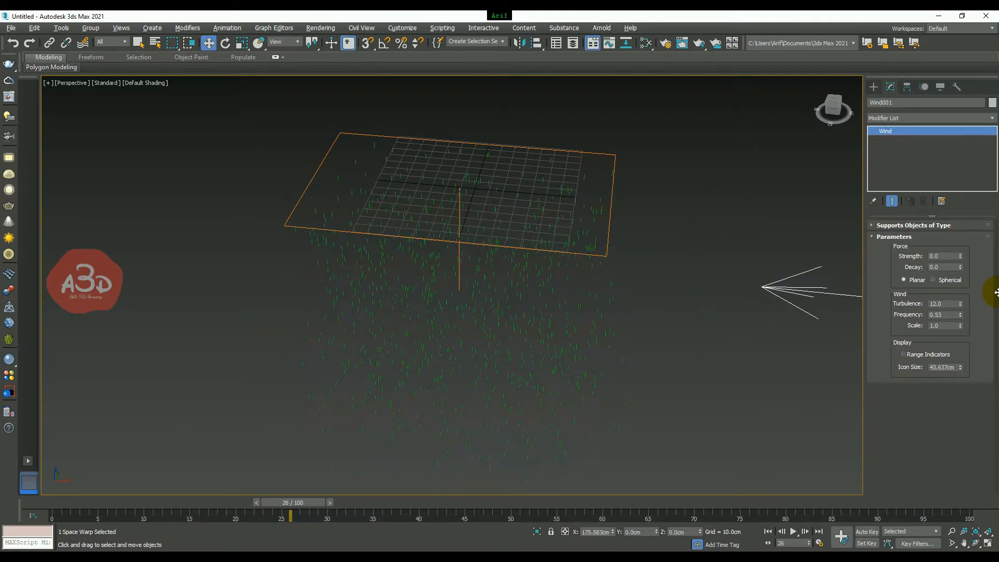
# Replay the animation from the start to check how turbulence alone affects the drops, and stop it.
pyautogui.click(769, 533)
pyautogui.click(791, 532)
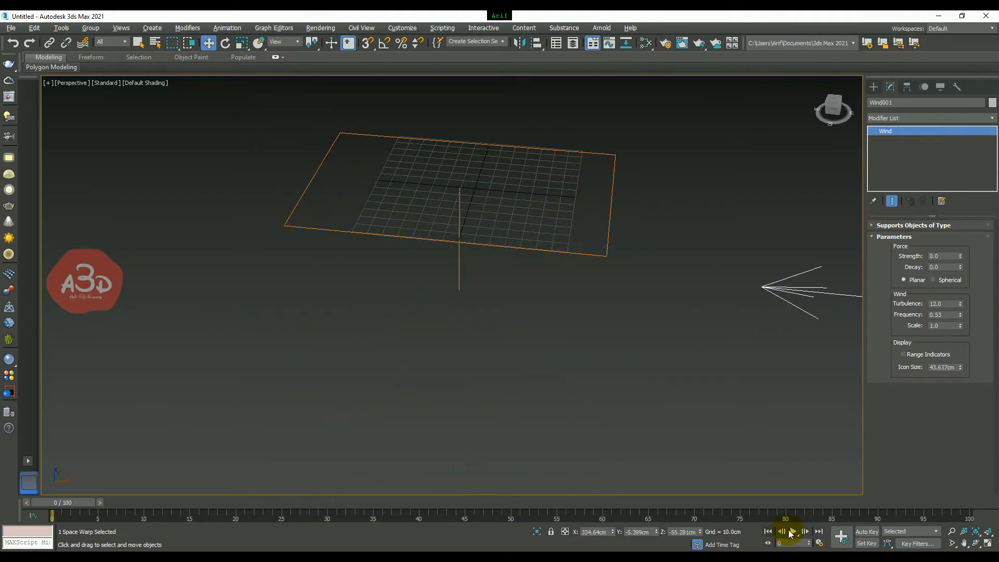
pyautogui.click(793, 531)
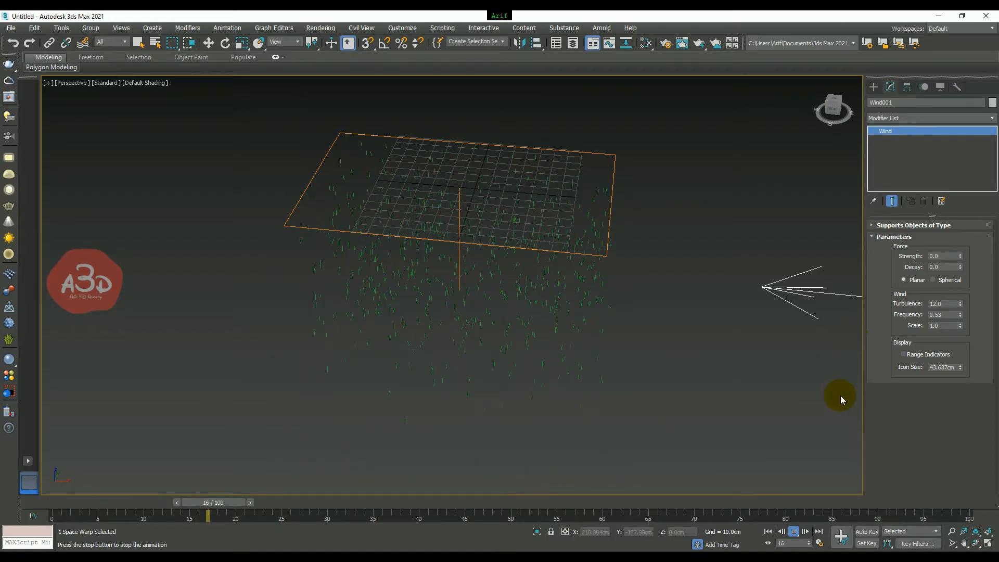
pyautogui.click(794, 531)
pyautogui.press('w')
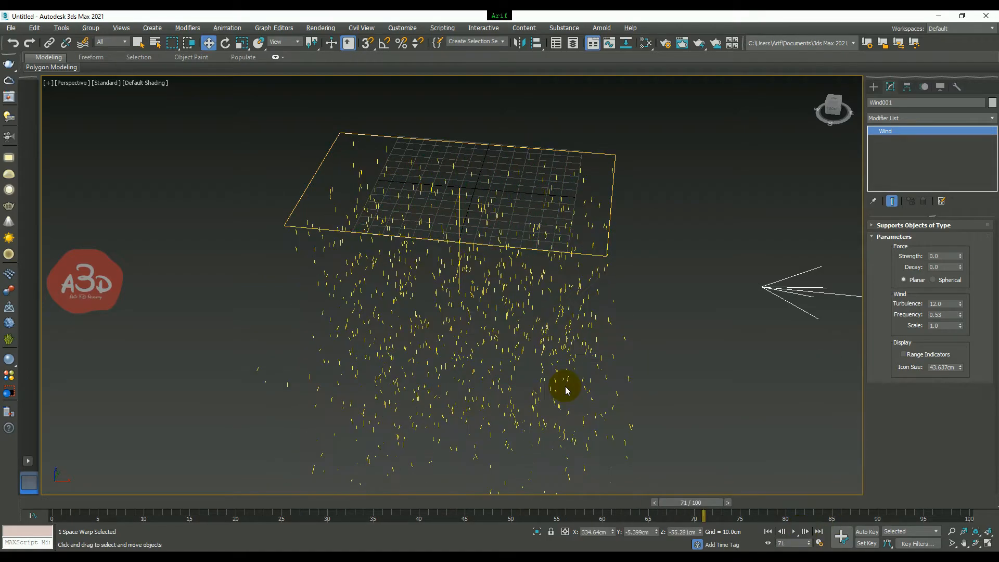
# Select the spray particle system and set its emitter length to 10 cm in the base Spray parameters.
pyautogui.click(463, 418)
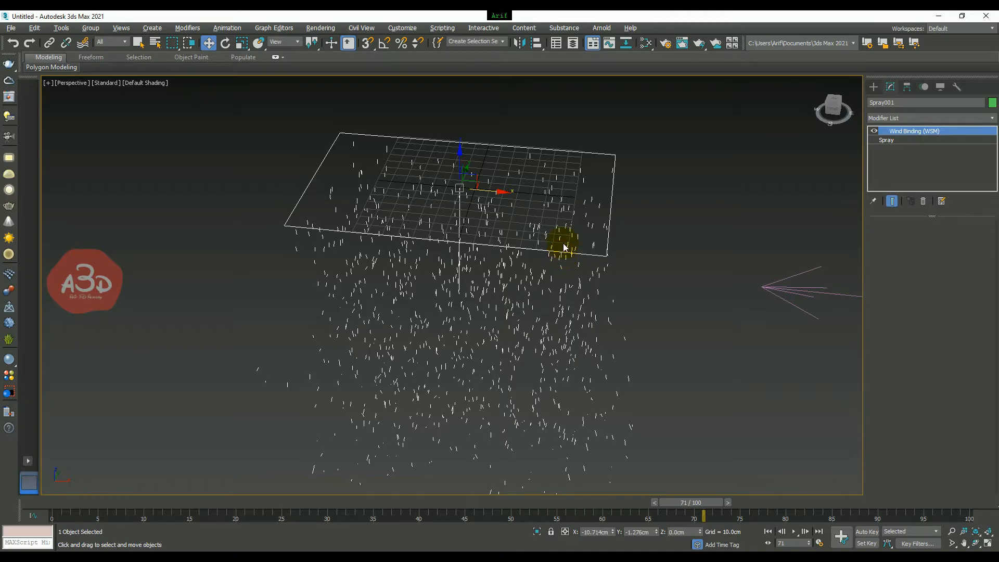
pyautogui.click(622, 149)
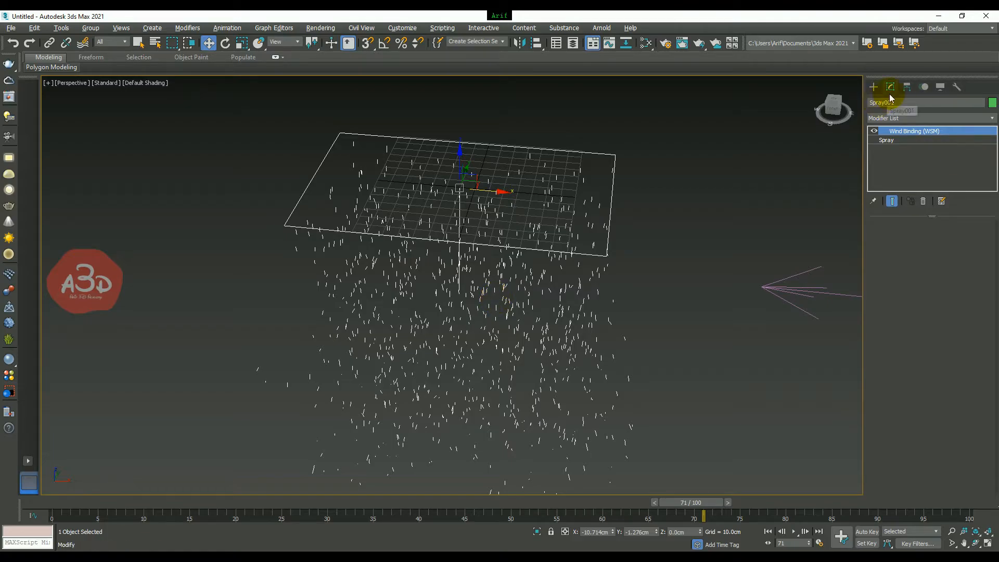
pyautogui.click(892, 141)
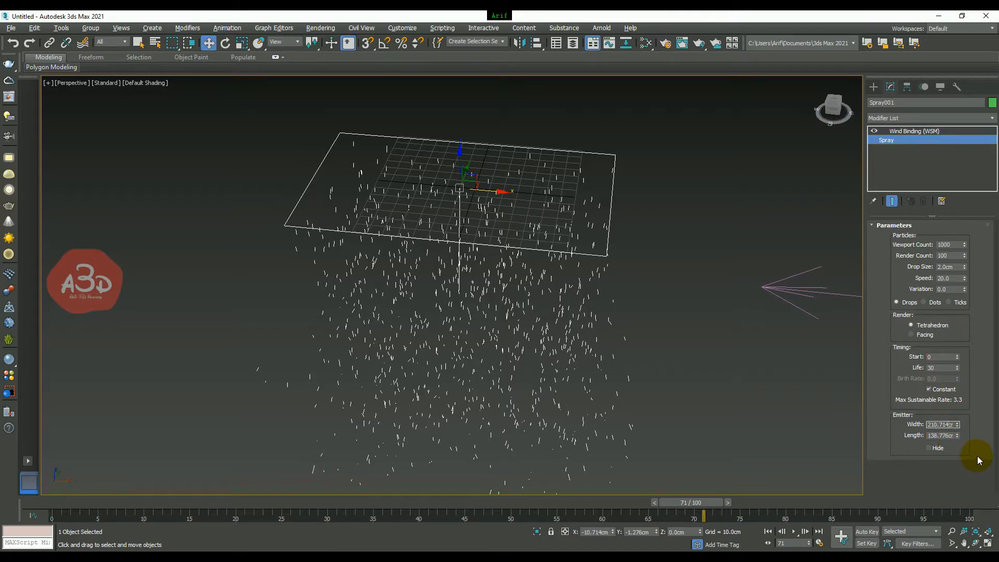
pyautogui.write('101')
pyautogui.press('Tab')
pyautogui.write('10')
pyautogui.press('Return')
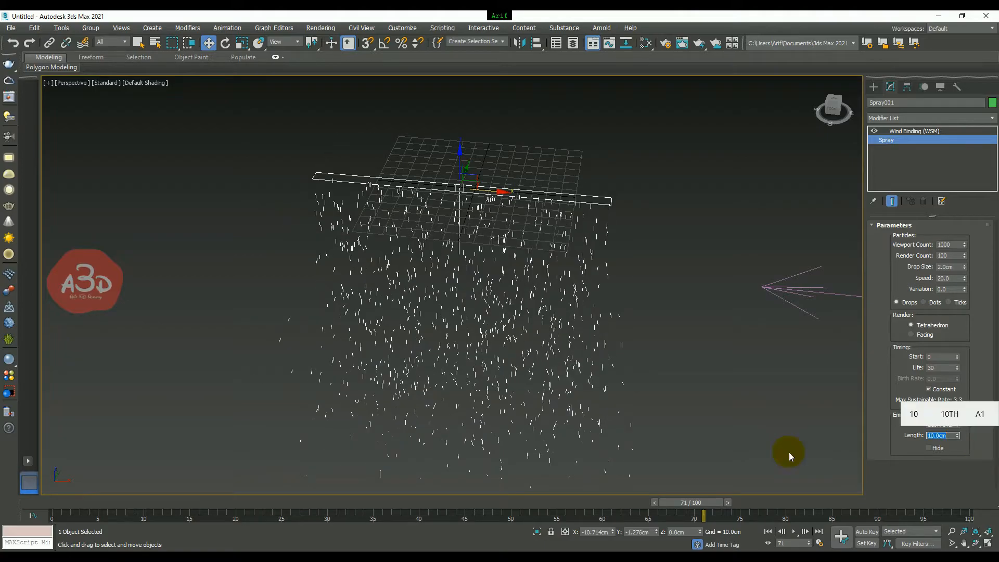
# Set the spray's emitter width to 10 cm in the base Spray parameters.
pyautogui.click(801, 435)
pyautogui.click(516, 408)
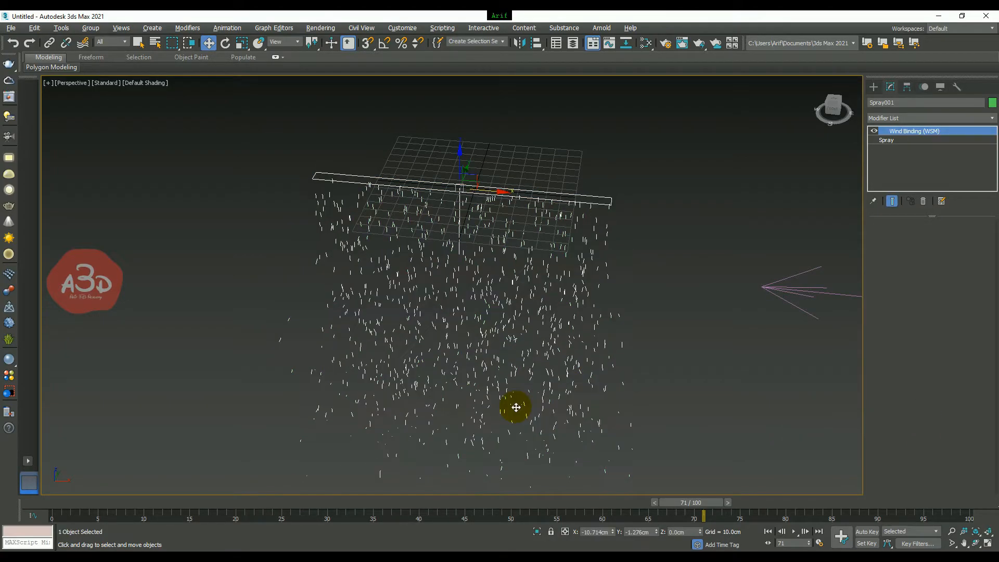
pyautogui.click(886, 140)
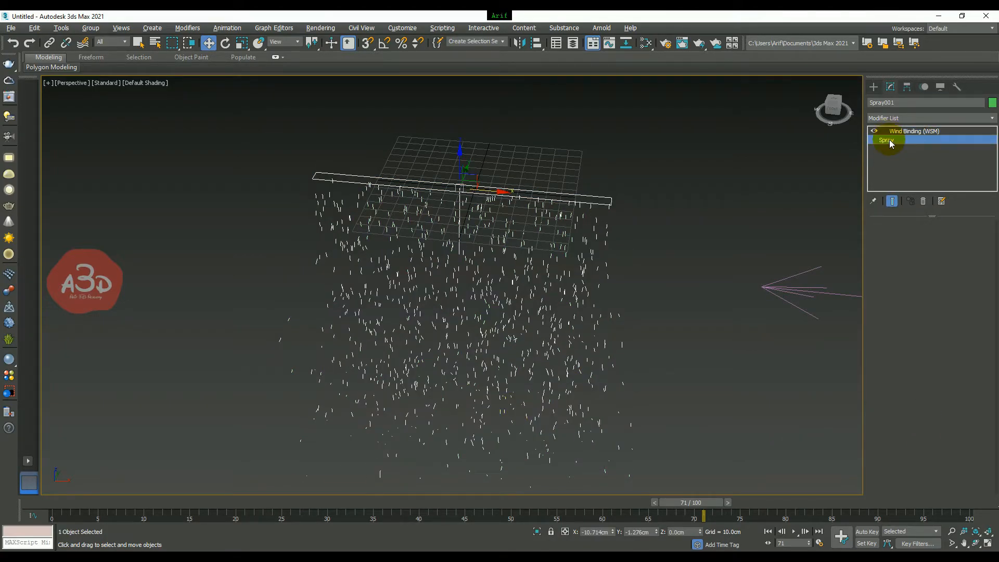
pyautogui.click(945, 423)
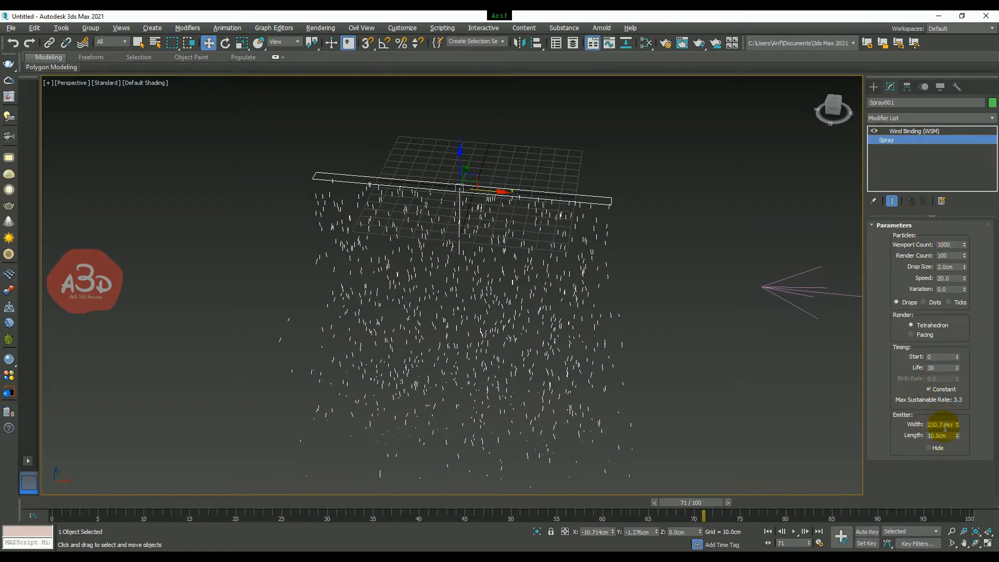
pyautogui.doubleClick(945, 425)
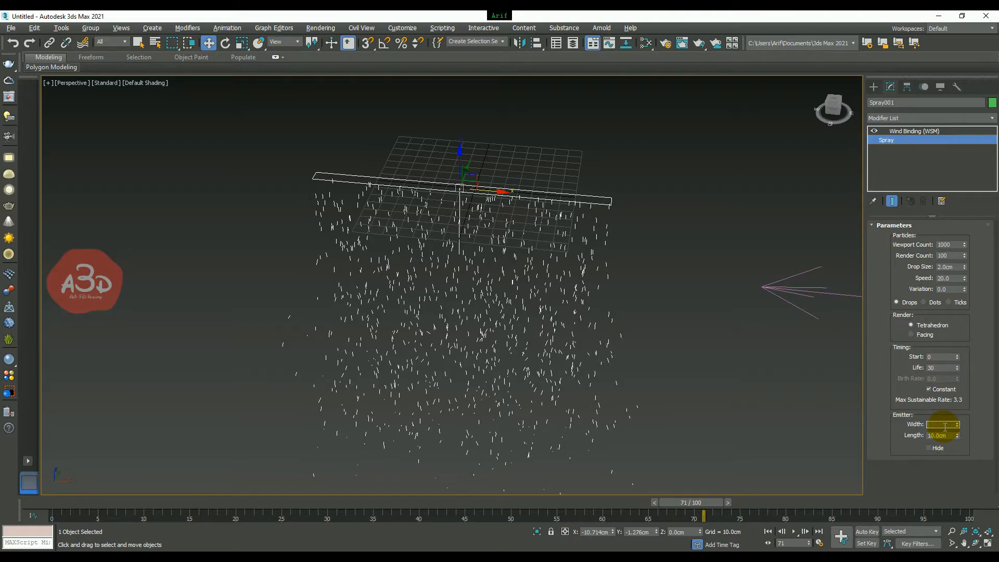
pyautogui.write('10')
pyautogui.press('Return')
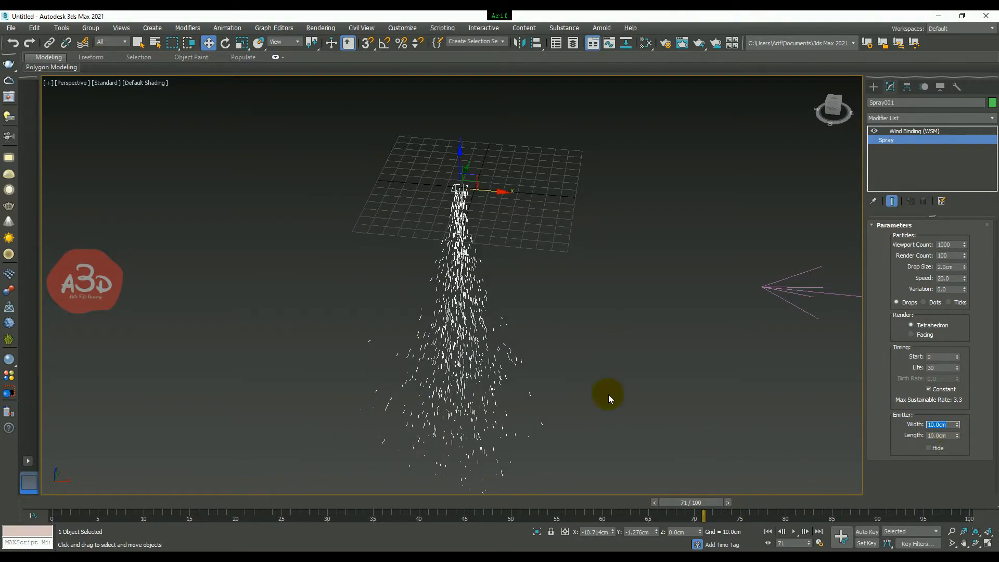
# Replay the animation from the start to check the drops from the narrowed emitter, and stop it.
pyautogui.moveTo(599, 348)
pyautogui.keyDown('alt'); pyautogui.mouseDown(button='middle')
pyautogui.moveTo(576, 367)
pyautogui.moveTo(577, 384)
pyautogui.moveTo(577, 335)
pyautogui.mouseUp(button='middle'); pyautogui.keyUp('alt')
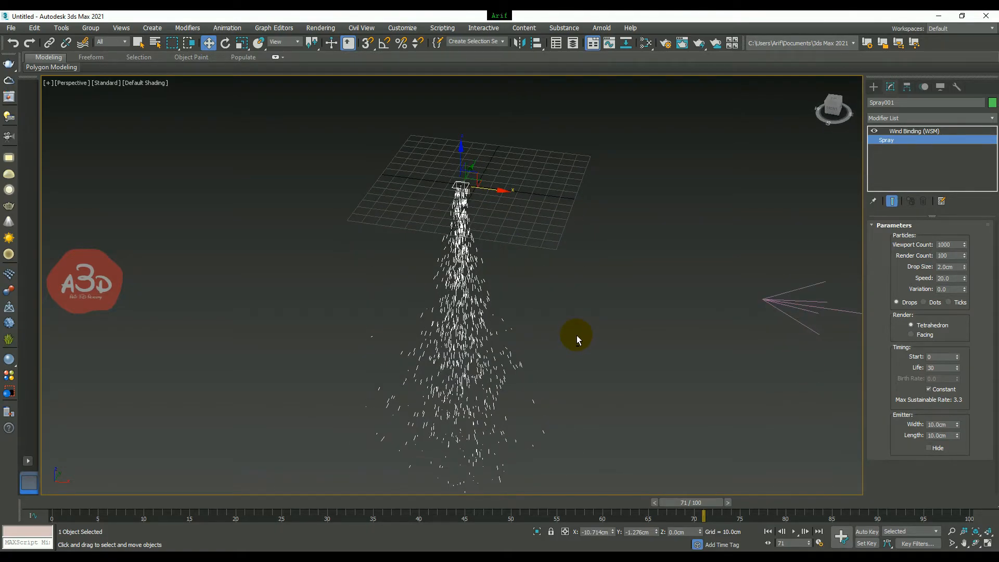
pyautogui.click(767, 531)
pyautogui.click(796, 532)
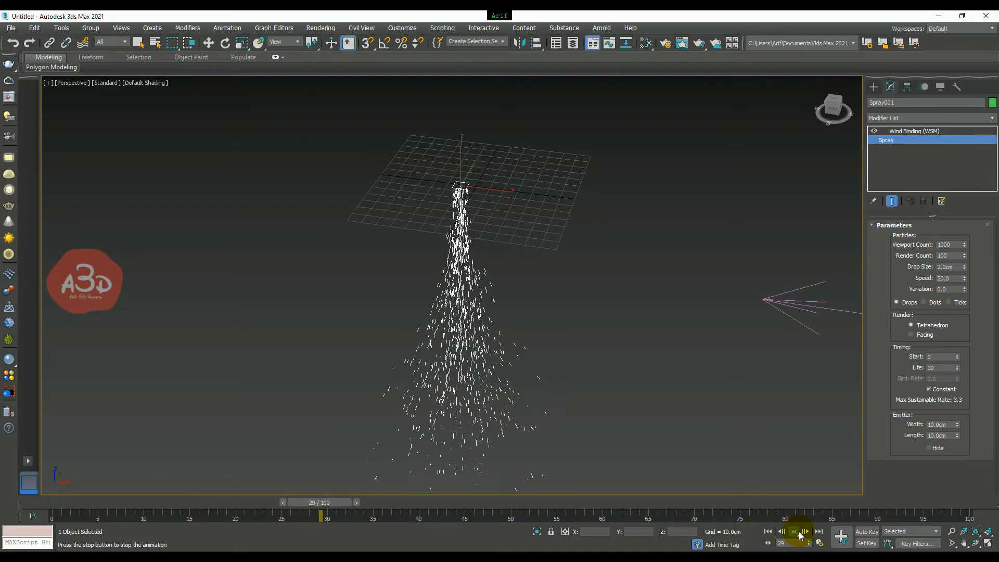
pyautogui.click(798, 531)
# Delete the wind space warp and replay the animation from the start to check the spray without it.
pyautogui.moveTo(726, 301); pyautogui.dragTo(815, 355)
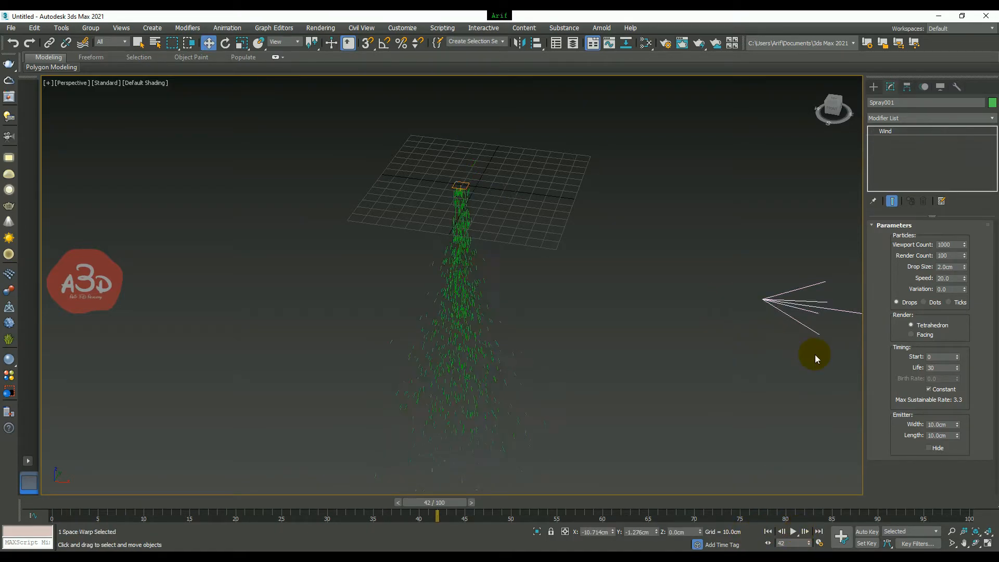
pyautogui.press('Delete')
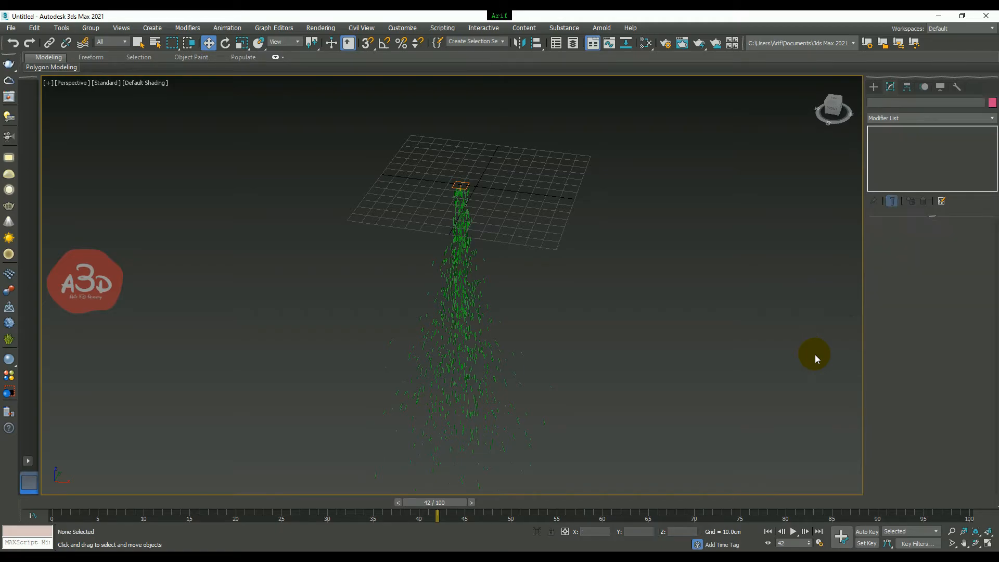
pyautogui.click(768, 531)
pyautogui.click(793, 531)
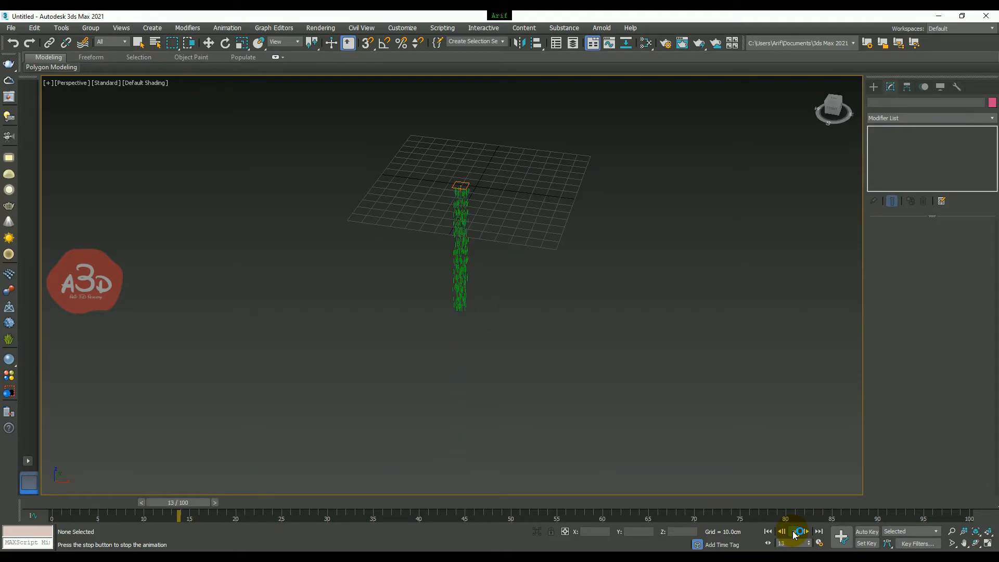
pyautogui.click(795, 534)
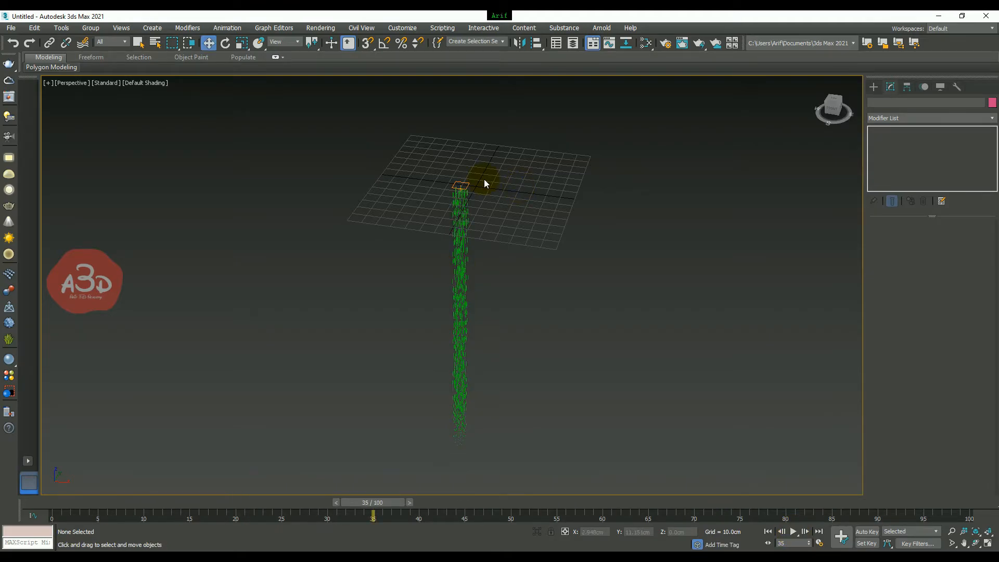
# Rotate the spray emitter so that the drops shoot out sideways along negative X instead of downward.
pyautogui.click(461, 197)
pyautogui.press('e')
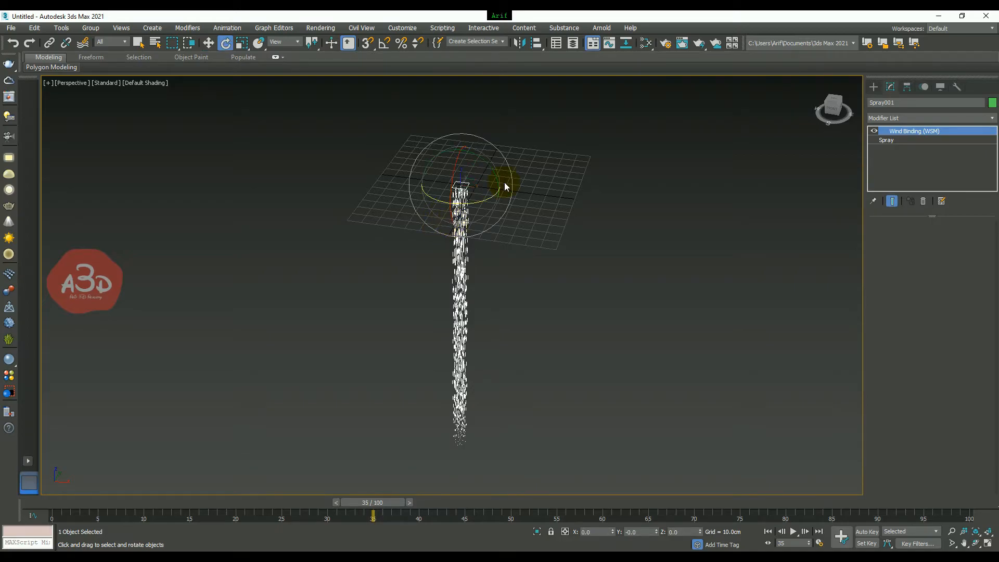
pyautogui.moveTo(569, 273)
pyautogui.keyDown('alt'); pyautogui.mouseDown(button='middle')
pyautogui.moveTo(596, 270)
pyautogui.moveTo(413, 167)
pyautogui.mouseUp(button='middle'); pyautogui.keyUp('alt')
pyautogui.moveTo(423, 163); pyautogui.dragTo(533, 91)
pyautogui.click(533, 92)
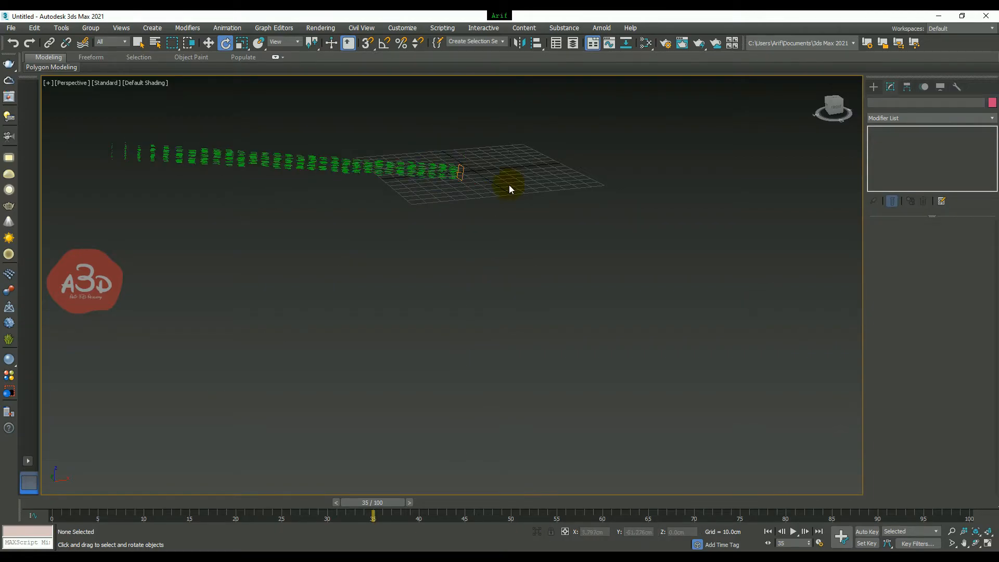
# Move the spray emitter along X to about 211 cm and raise it to about 78 cm in Z.
pyautogui.click(460, 173)
pyautogui.press('w')
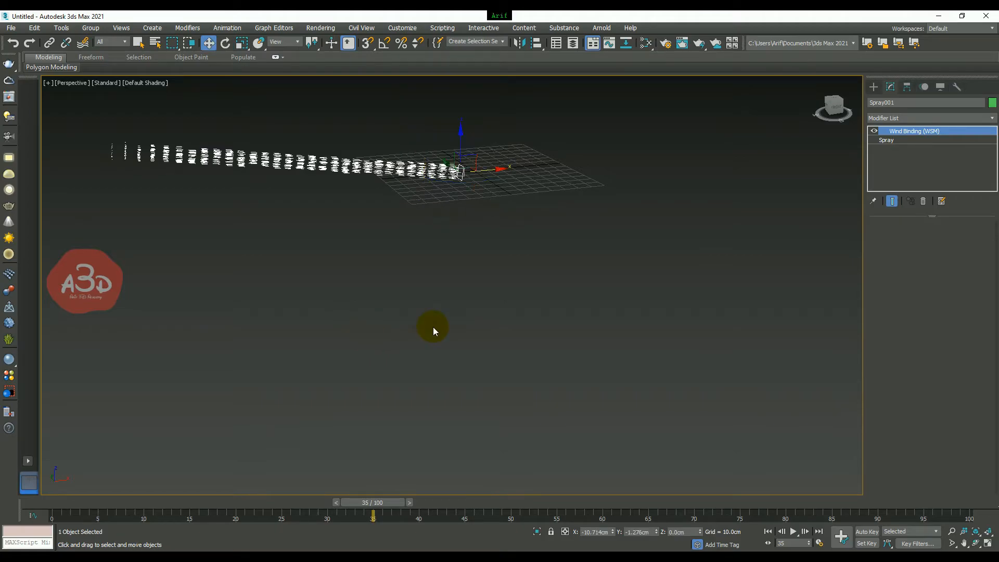
pyautogui.moveTo(492, 171); pyautogui.dragTo(751, 141)
pyautogui.moveTo(630, 207); pyautogui.dragTo(599, 401, button='middle')
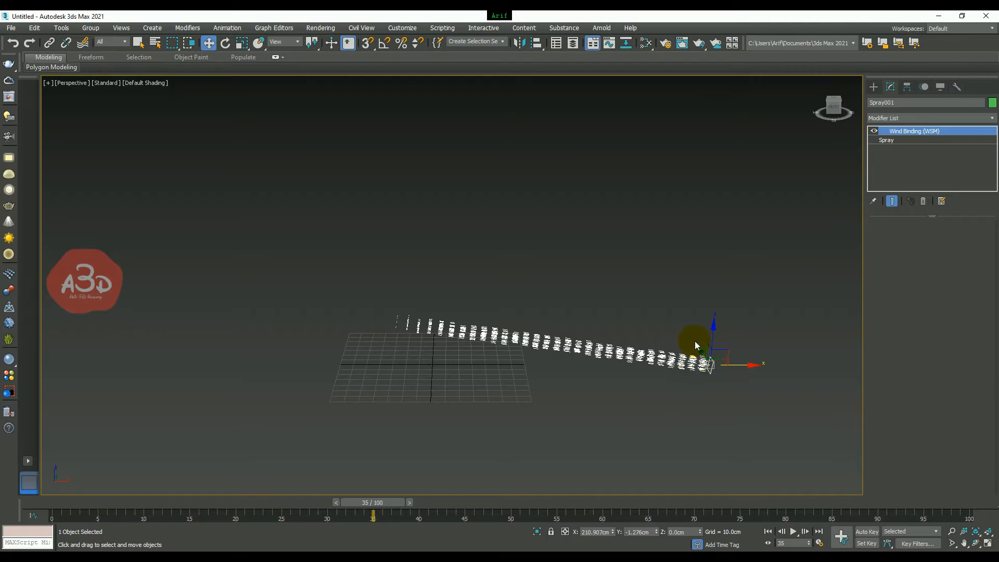
pyautogui.moveTo(706, 340); pyautogui.dragTo(732, 245)
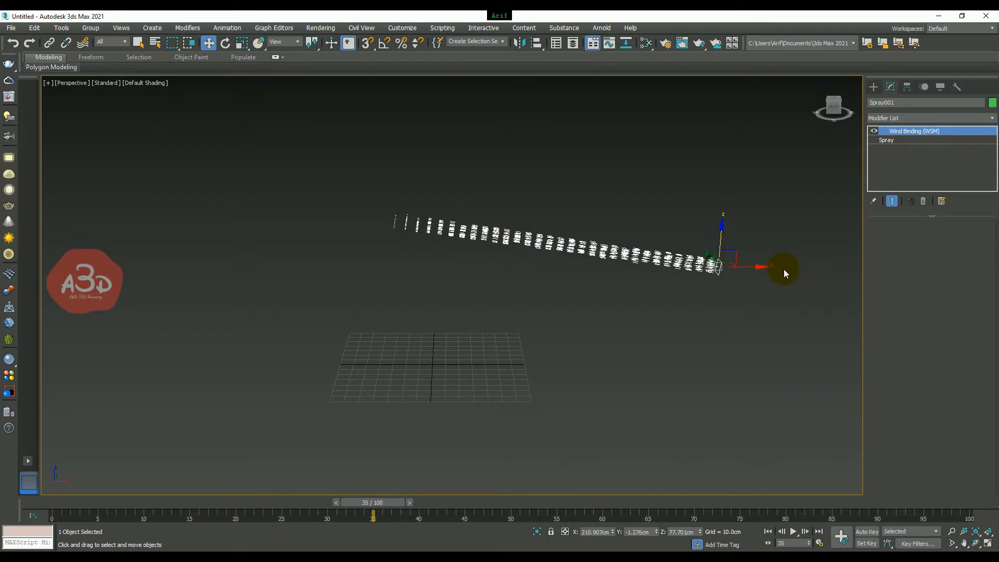
pyautogui.moveTo(765, 223); pyautogui.dragTo(666, 363)
# Set the spray particles' life to 100 in the base Spray parameters and play the animation to check their reach.
pyautogui.click(889, 139)
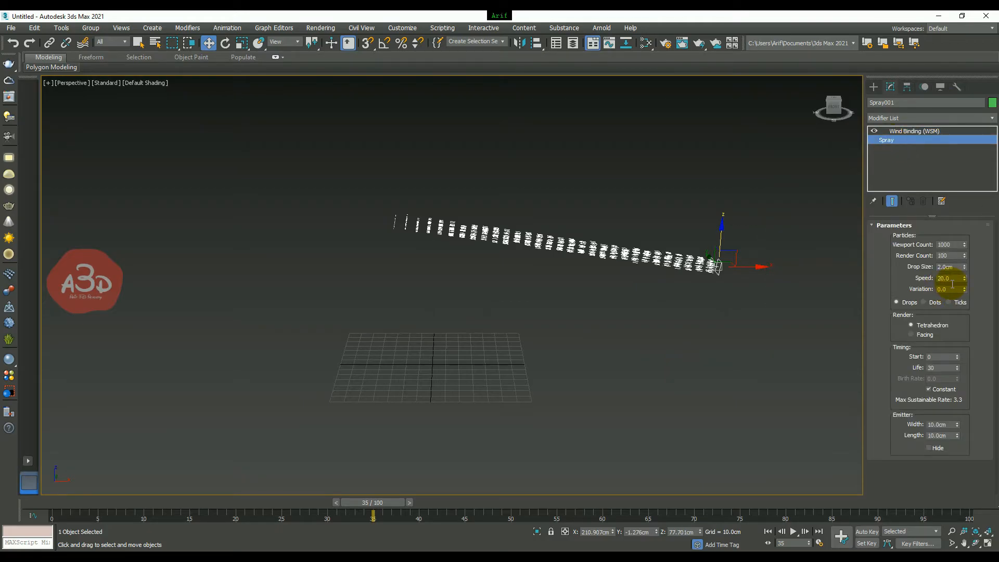
pyautogui.doubleClick(939, 367)
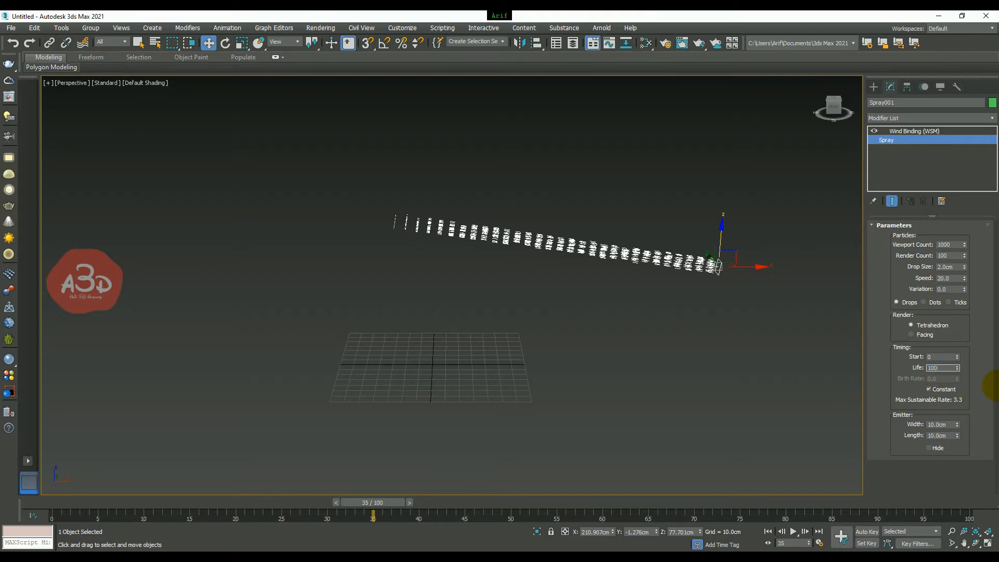
pyautogui.press('Return')
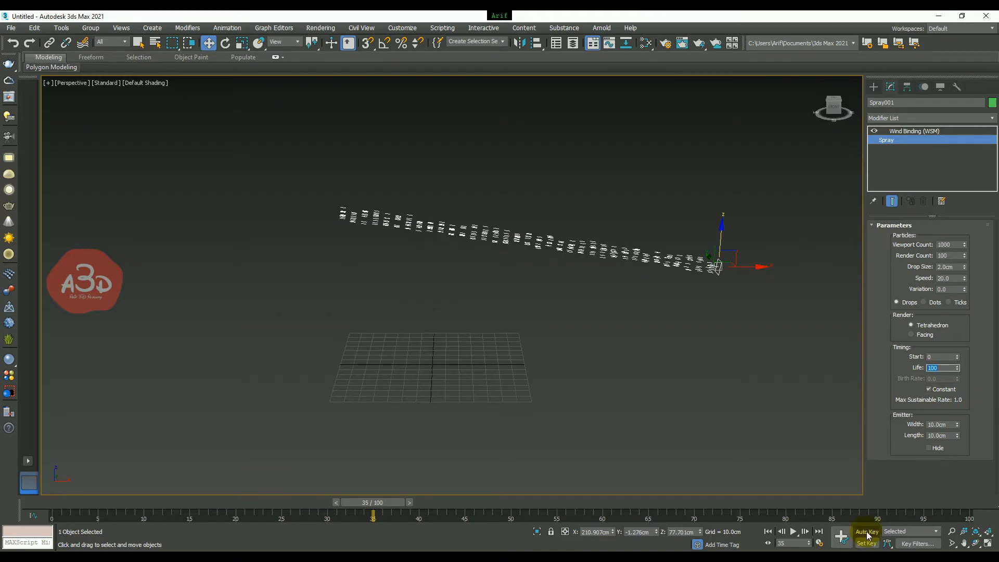
pyautogui.click(793, 531)
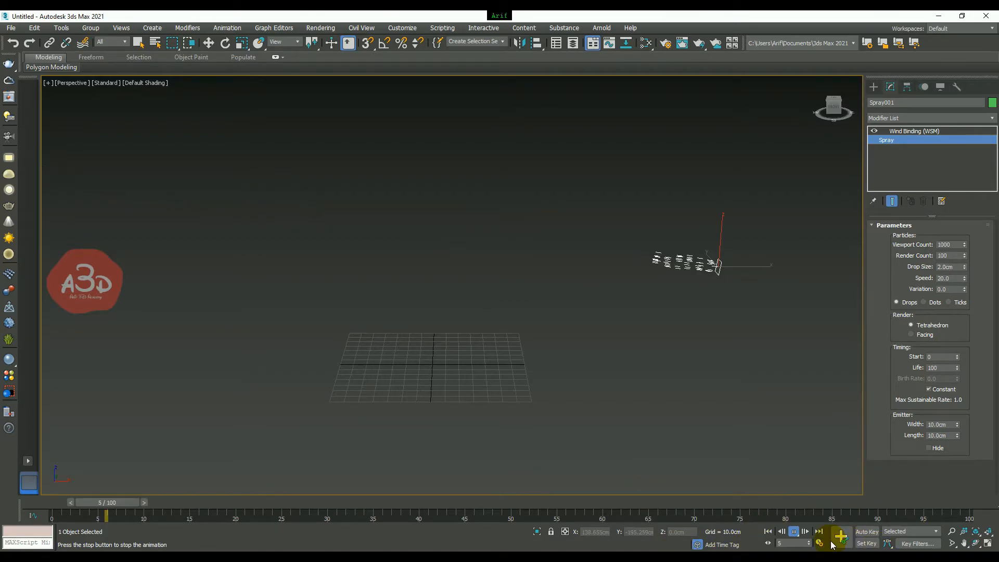
pyautogui.click(794, 533)
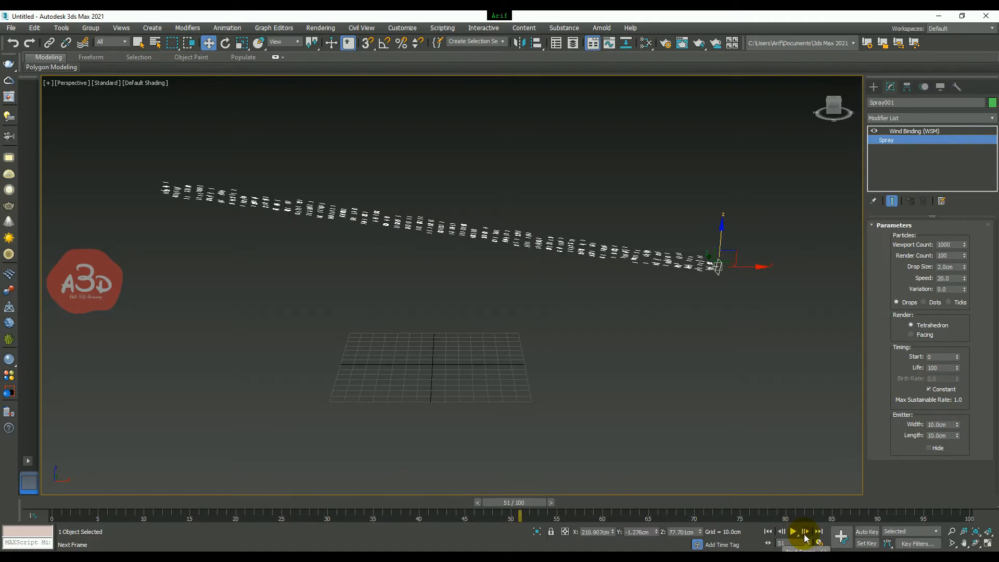
# Create a Gravity space warp on the grid near the origin and bind it to the spray.
pyautogui.click(874, 87)
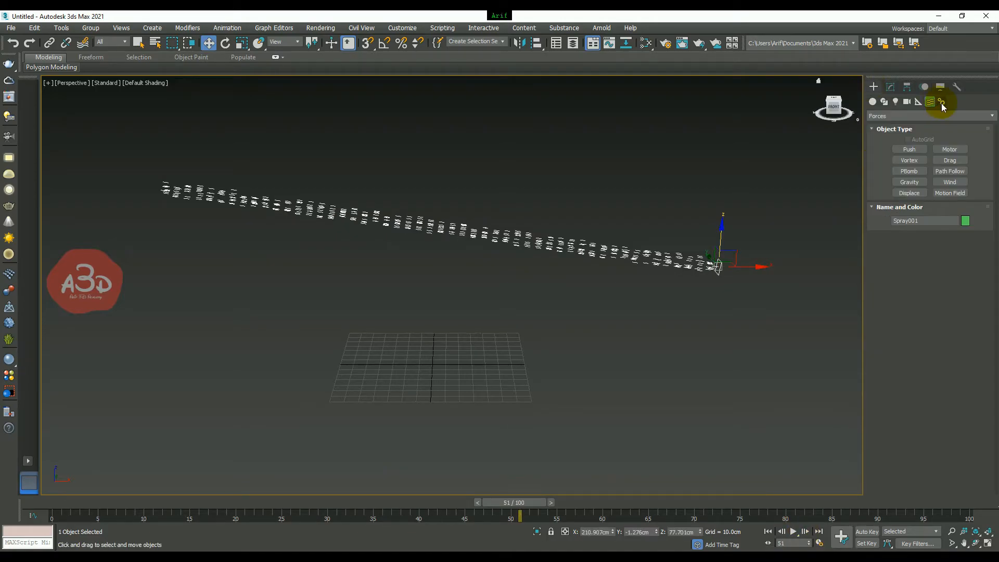
pyautogui.click(909, 182)
pyautogui.moveTo(419, 375)
pyautogui.mouseDown()
pyautogui.moveTo(498, 404)
pyautogui.moveTo(530, 401)
pyautogui.mouseUp()
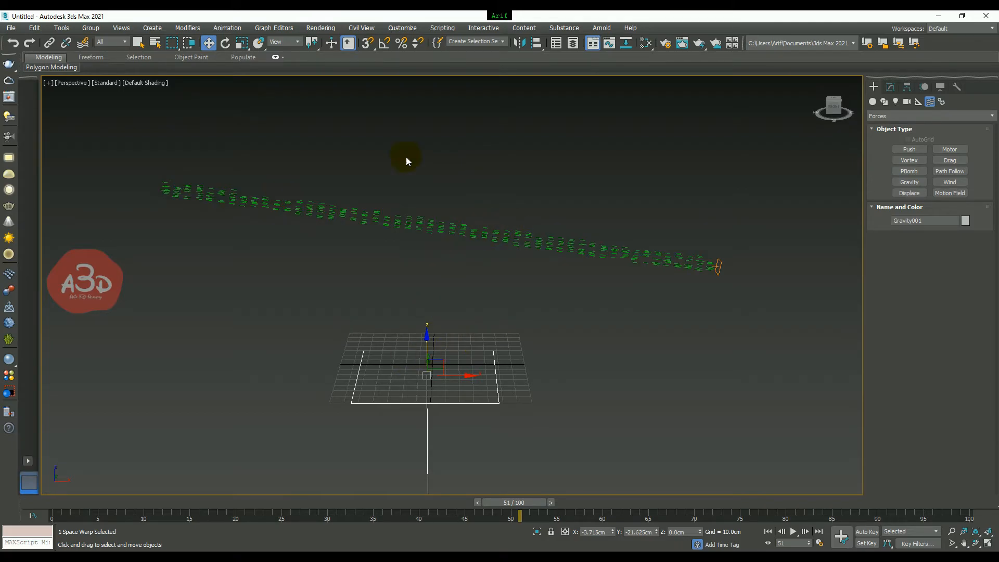
pyautogui.click(82, 43)
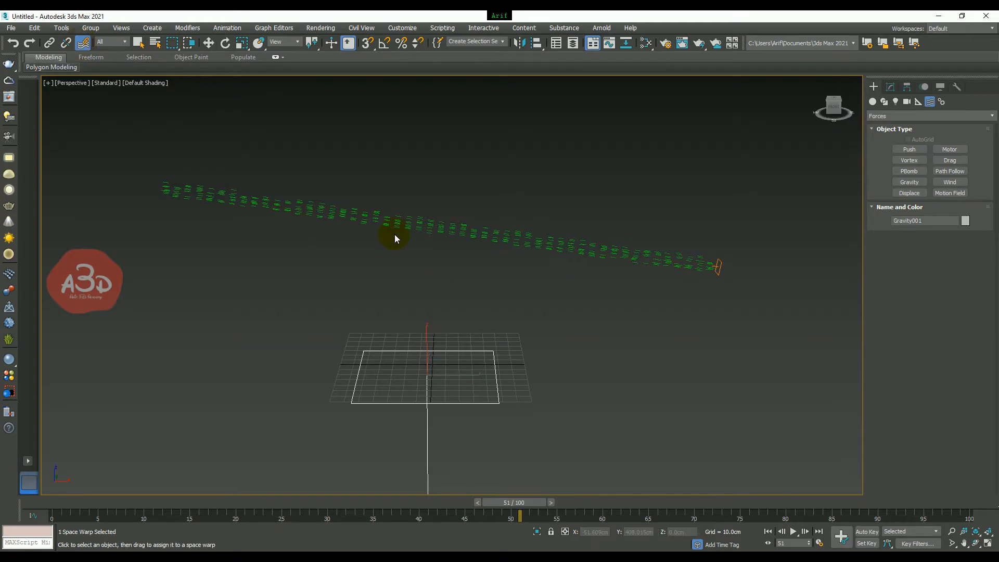
pyautogui.moveTo(456, 355); pyautogui.dragTo(531, 263)
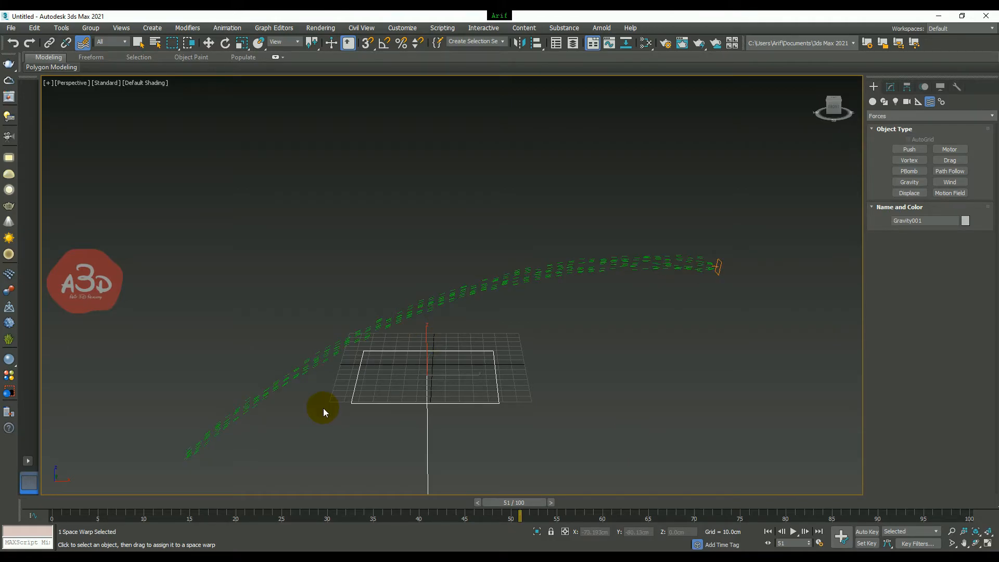
# Replay the animation from the start to check how gravity bends the spray, and stop it.
pyautogui.click(768, 532)
pyautogui.click(793, 531)
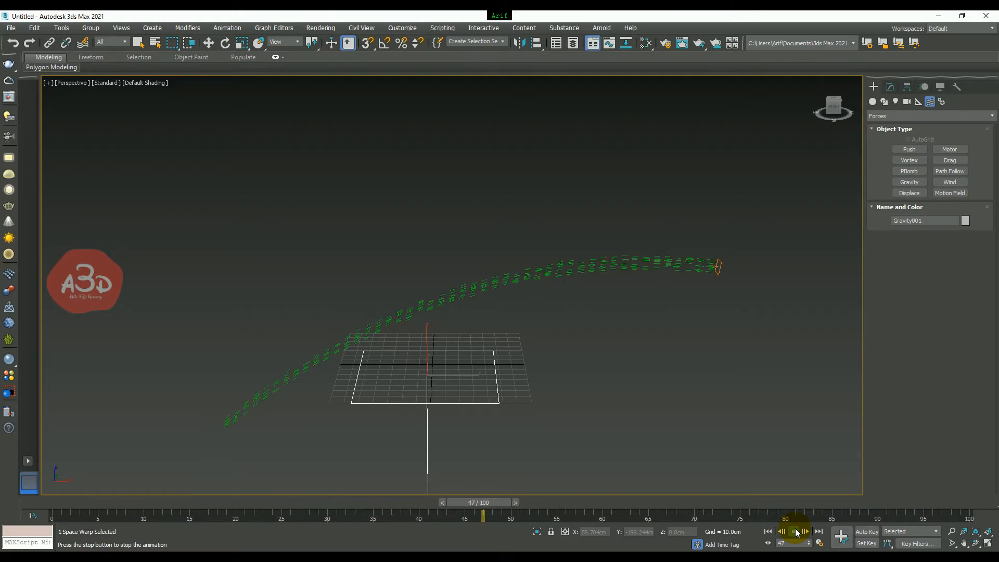
pyautogui.click(794, 531)
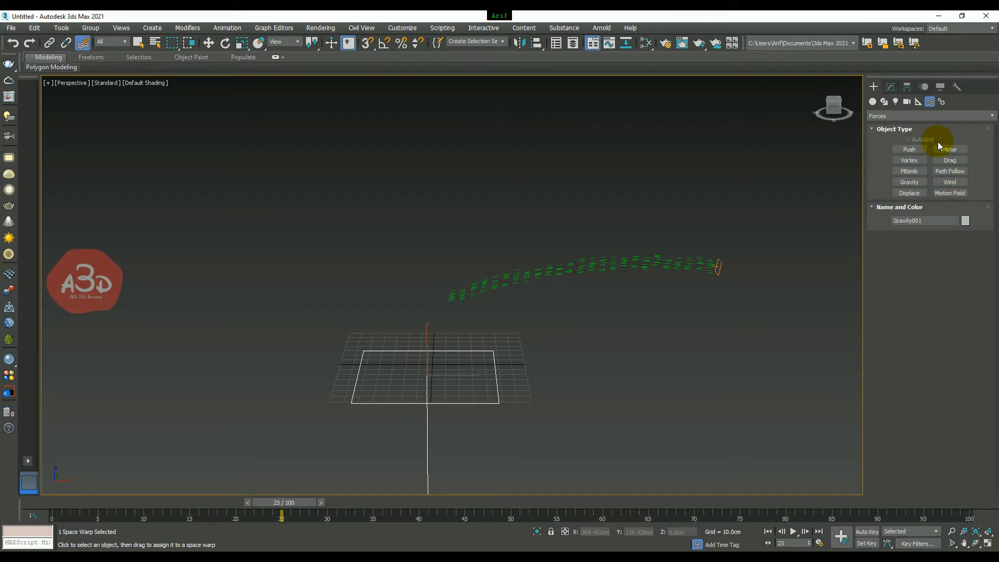
# Create a standard primitive plane about 401 cm wide on the ground beneath the spray.
pyautogui.click(873, 102)
pyautogui.click(900, 116)
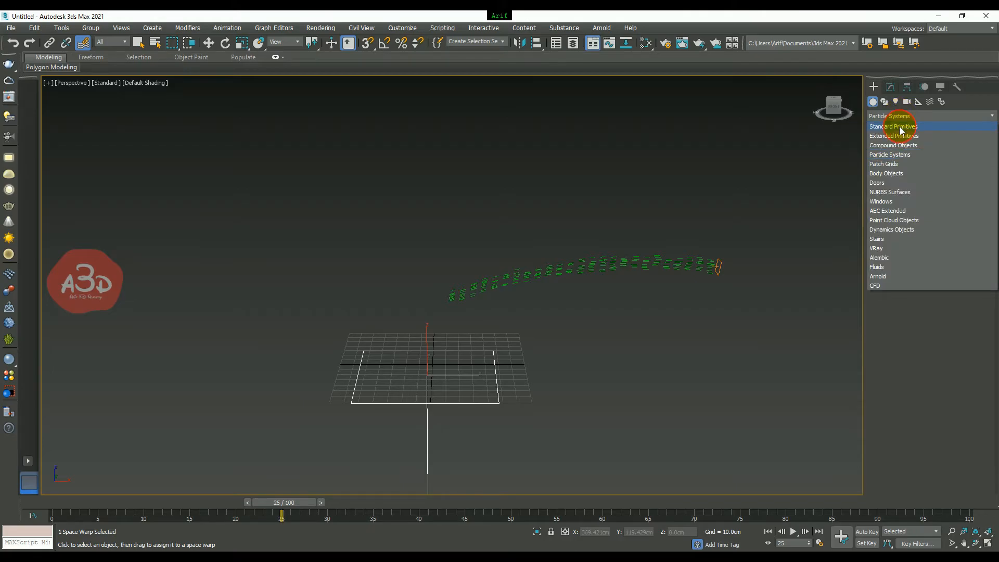
pyautogui.click(900, 127)
pyautogui.click(949, 193)
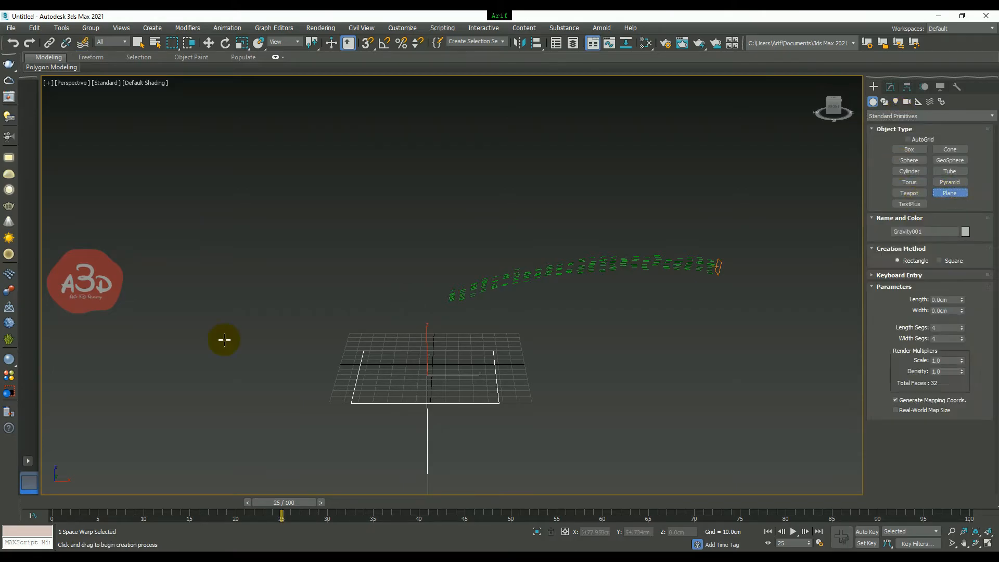
pyautogui.moveTo(265, 252); pyautogui.dragTo(773, 445)
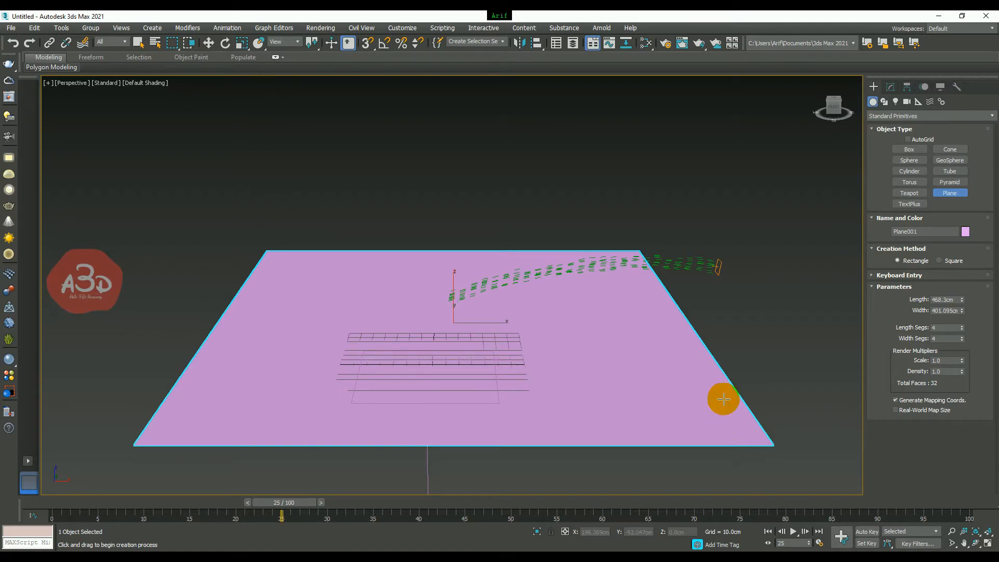
pyautogui.rightClick(735, 370)
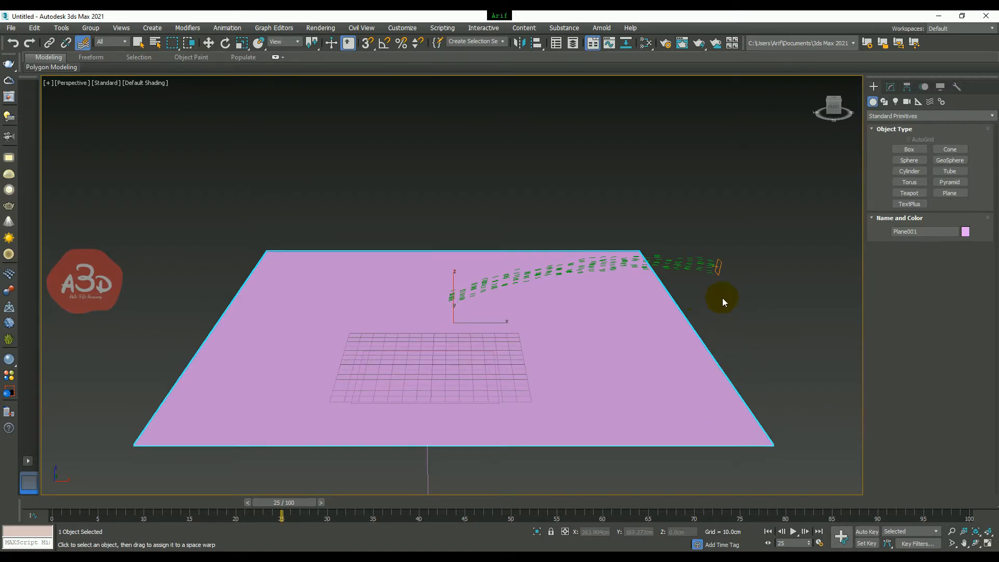
# Play the animation from a lower viewing angle to check how the drops meet the plane, and stop it.
pyautogui.keyDown('alt'); pyautogui.moveTo(562, 359); pyautogui.dragTo(522, 353, button='middle'); pyautogui.keyUp('alt')
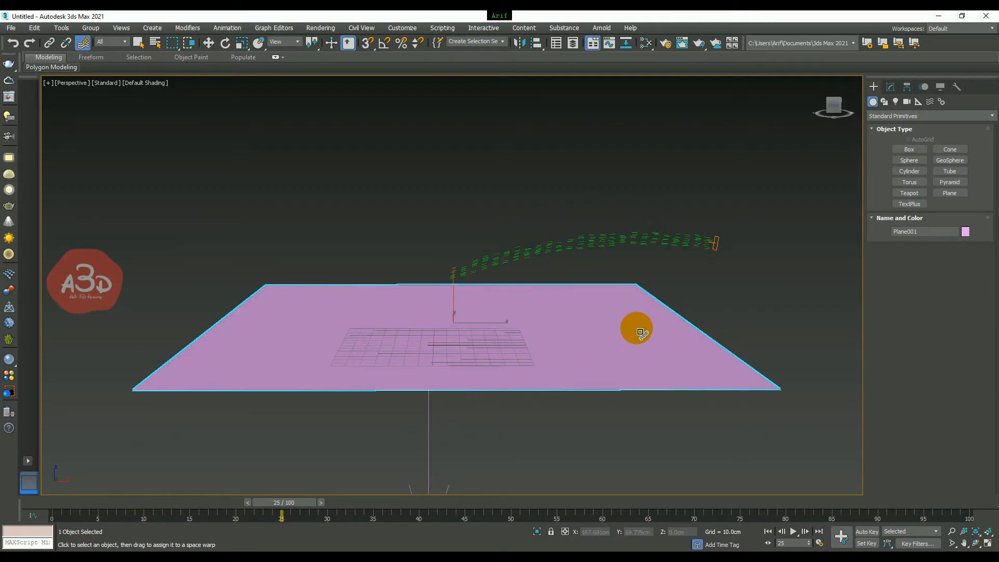
pyautogui.click(793, 531)
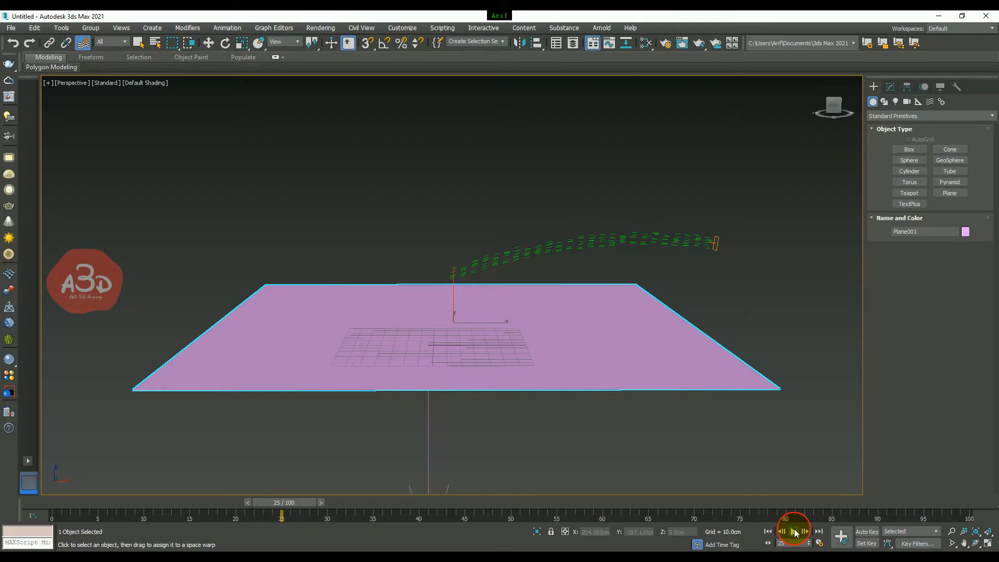
pyautogui.click(795, 532)
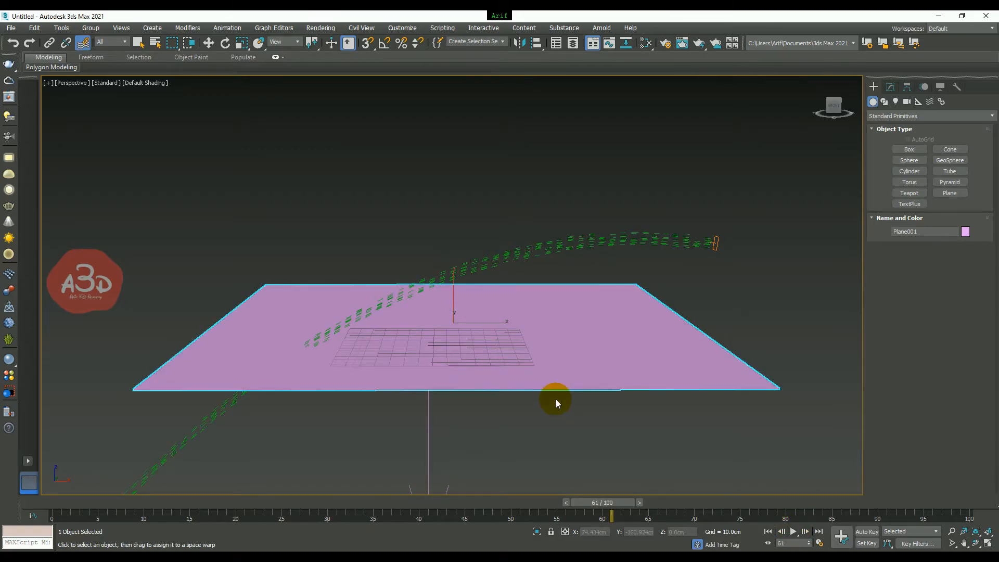
# Change the ground plane's object color to light grey and deselect the plane.
pyautogui.click(966, 232)
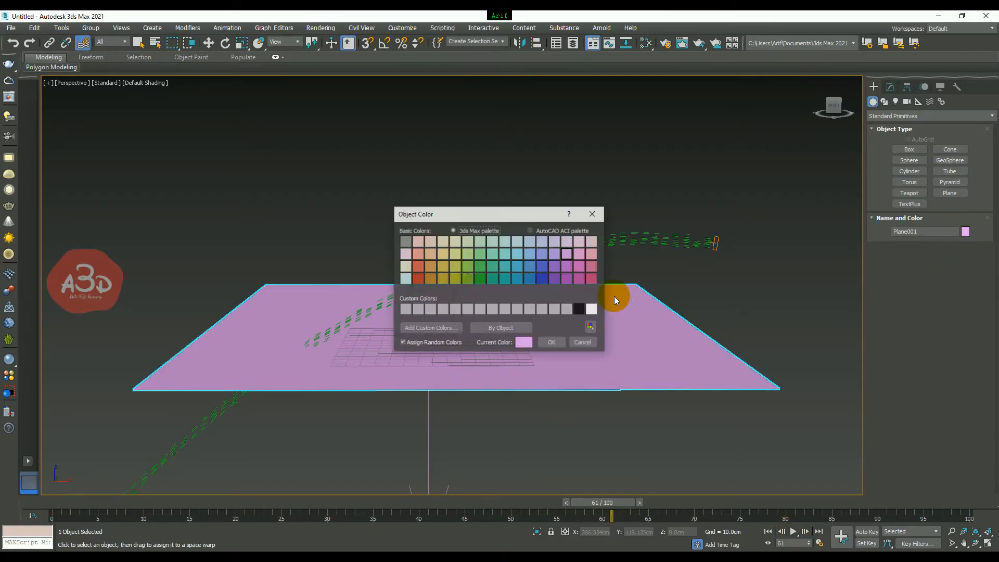
pyautogui.click(557, 310)
pyautogui.click(553, 342)
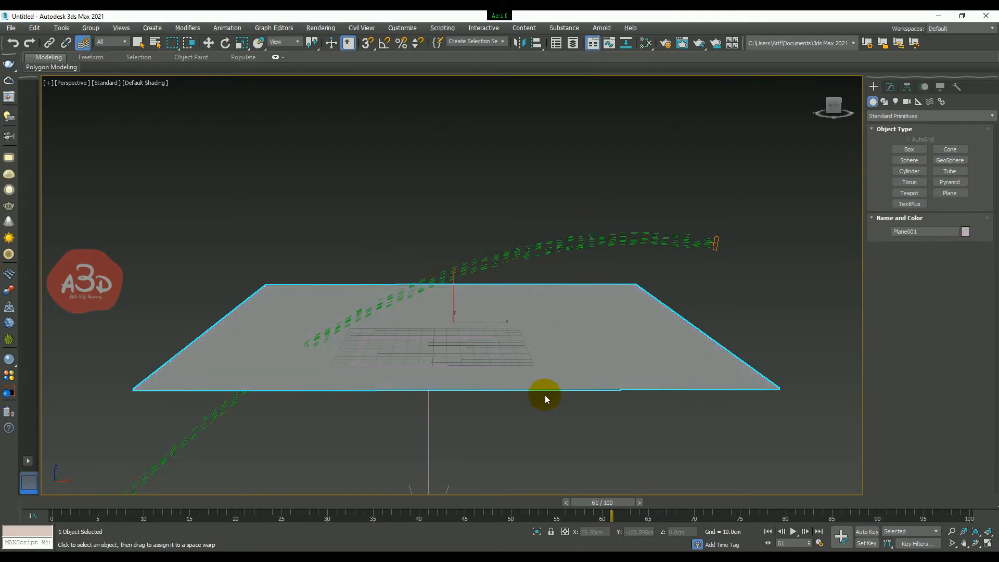
pyautogui.keyDown('alt'); pyautogui.moveTo(545, 394); pyautogui.dragTo(561, 411, button='middle'); pyautogui.keyUp('alt')
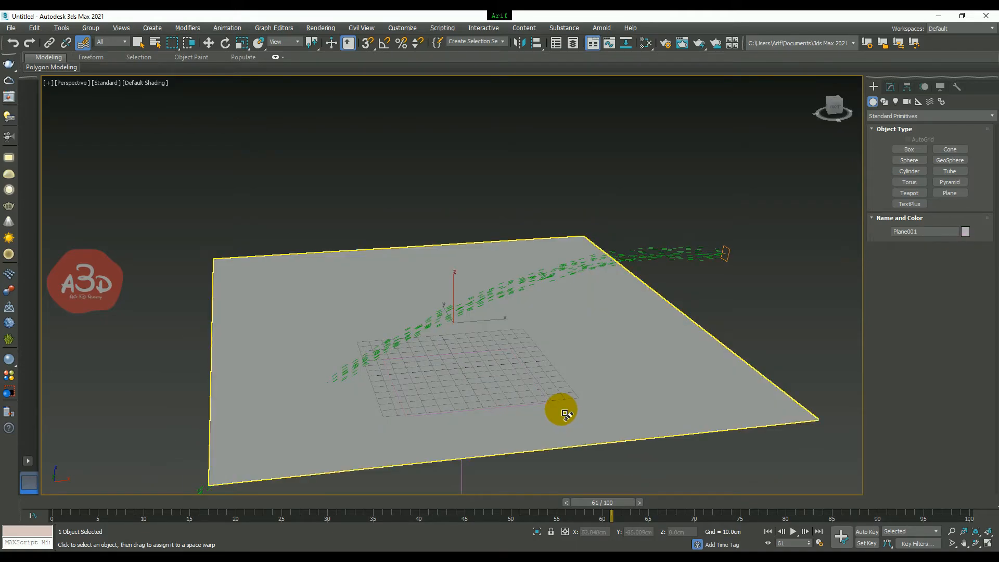
pyautogui.moveTo(526, 354); pyautogui.dragTo(523, 329, button='middle')
pyautogui.click(536, 353)
# Create a Deflector space warp about 398 cm wide and 468 cm long over the ground plane in the Top view.
pyautogui.moveTo(435, 381); pyautogui.dragTo(454, 423, button='middle')
pyautogui.moveTo(517, 419); pyautogui.dragTo(489, 341, button='middle')
pyautogui.keyDown('alt'); pyautogui.moveTo(401, 357); pyautogui.dragTo(455, 385, button='middle'); pyautogui.keyUp('alt')
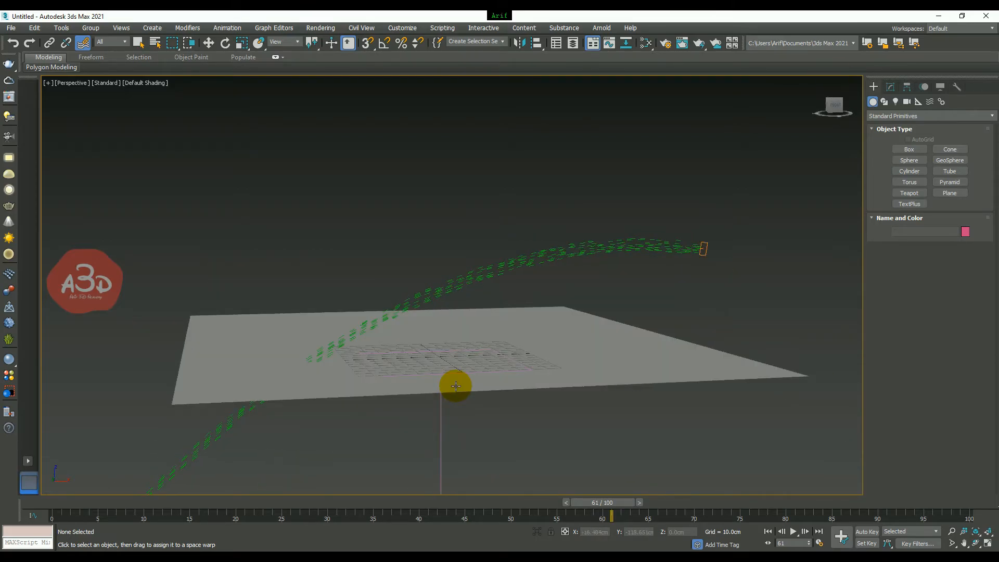
pyautogui.click(930, 103)
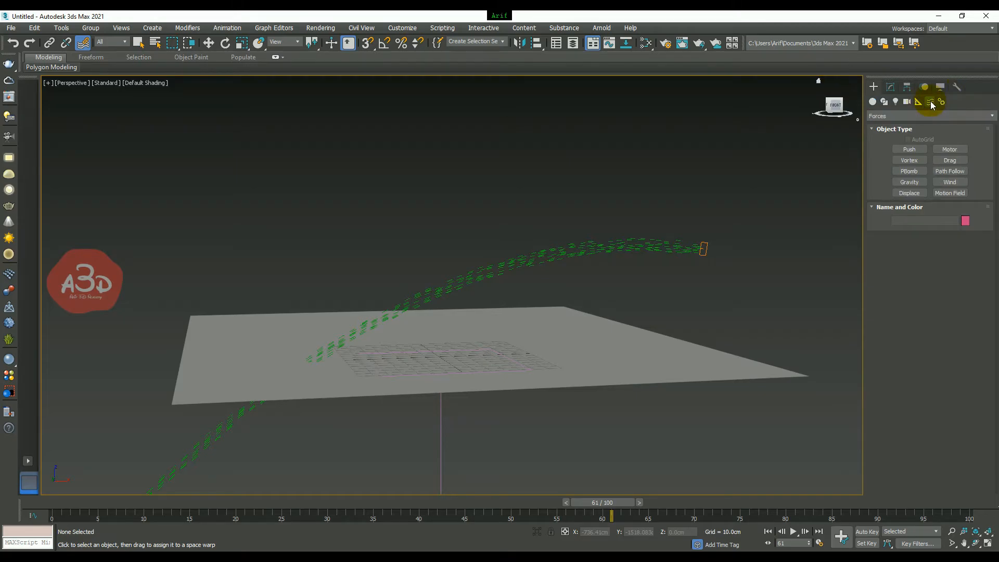
pyautogui.click(926, 116)
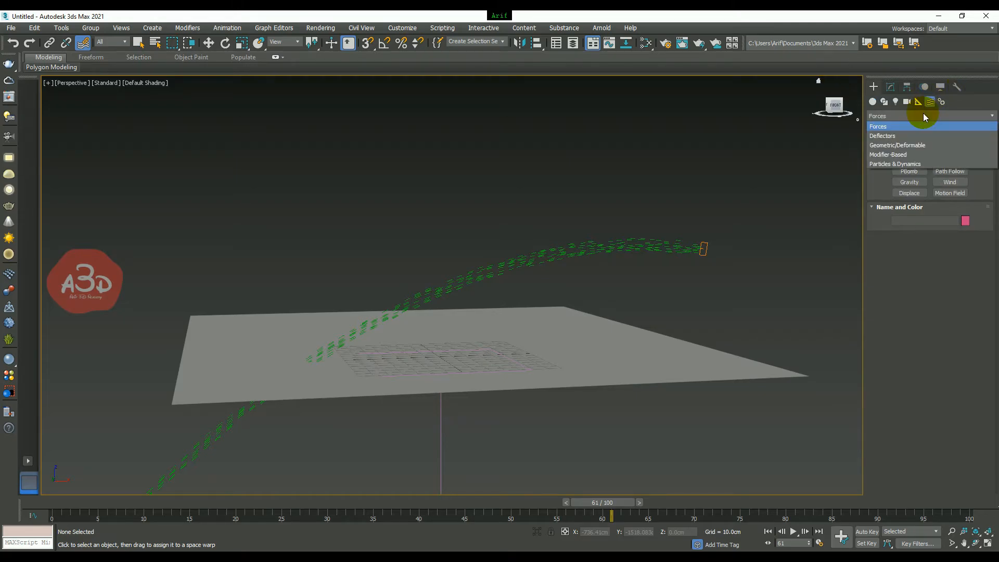
pyautogui.click(882, 136)
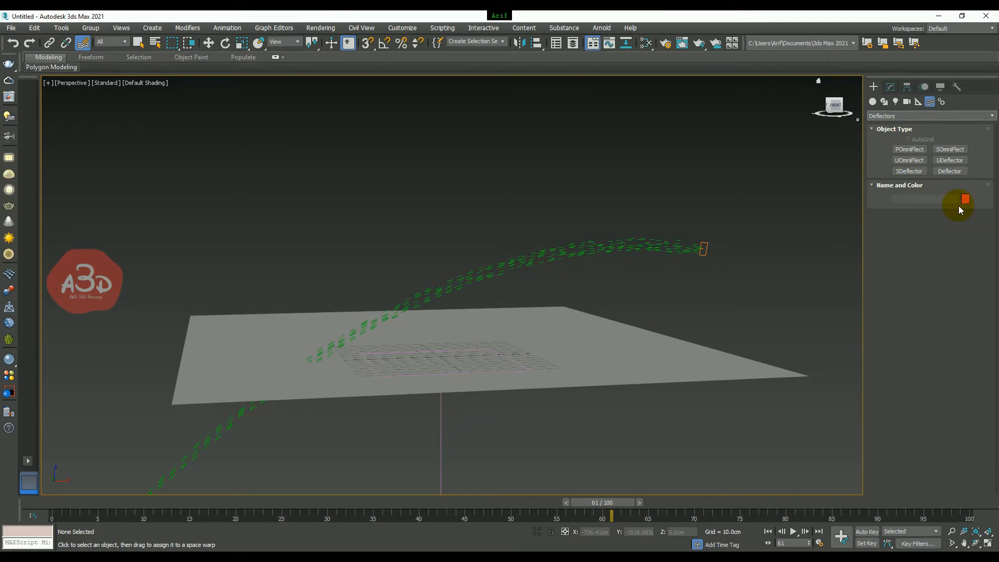
pyautogui.click(953, 173)
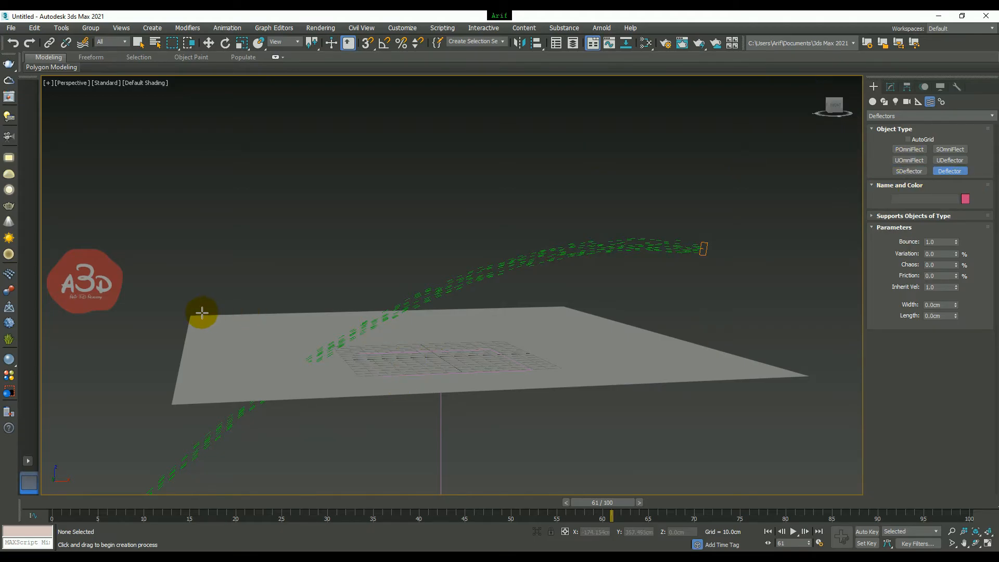
pyautogui.hotkey('alt', 'w')
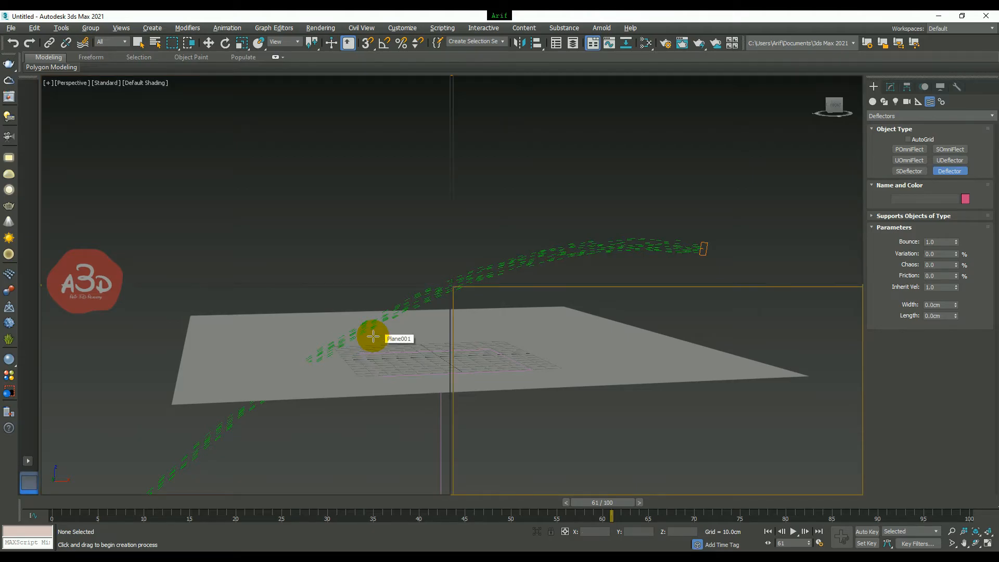
pyautogui.scroll(-5, 265, 213)
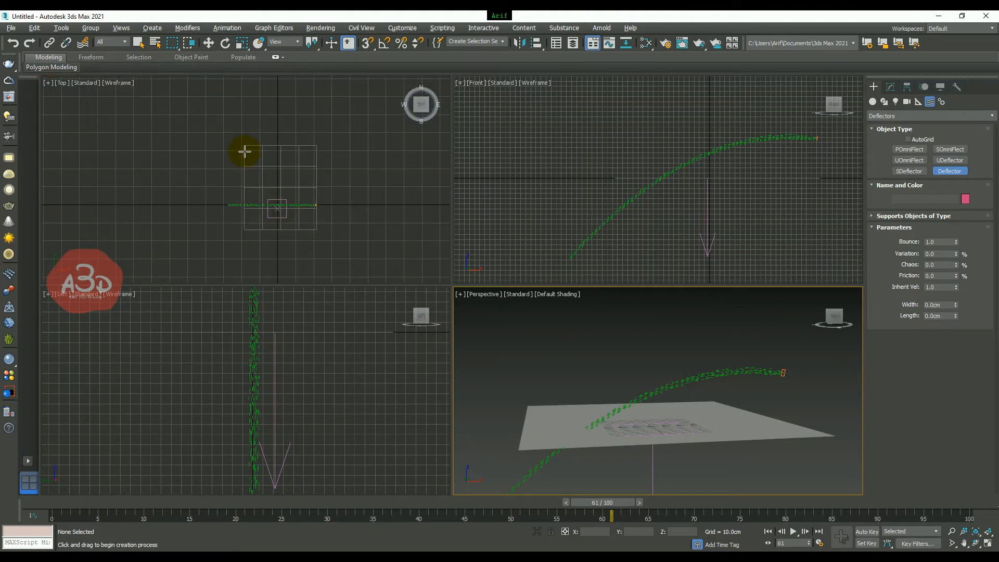
pyautogui.moveTo(242, 146); pyautogui.dragTo(314, 230)
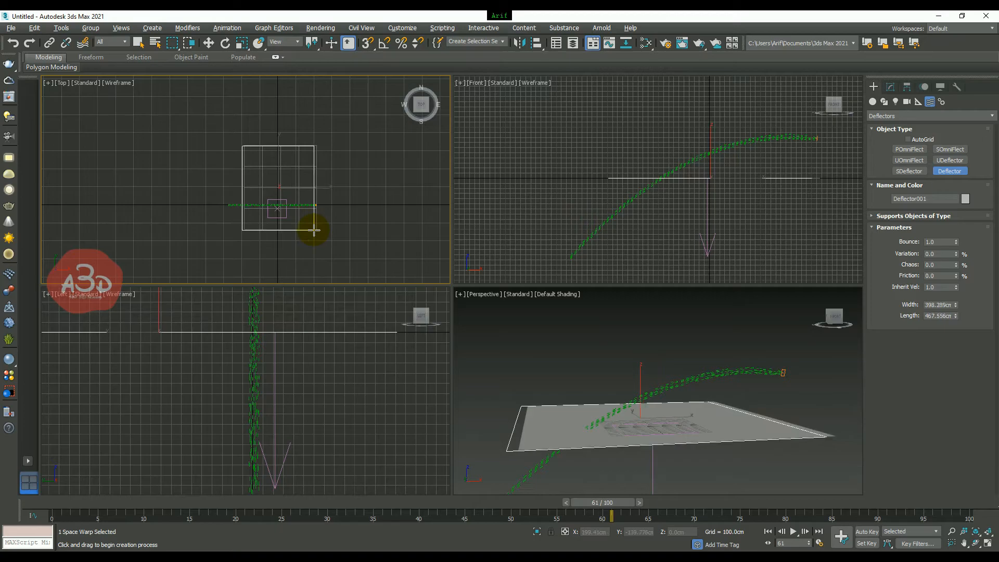
pyautogui.rightClick(314, 230)
# Raise the spray emitter to a height of about 129 cm above the ground plane.
pyautogui.scroll(-4, 298, 359)
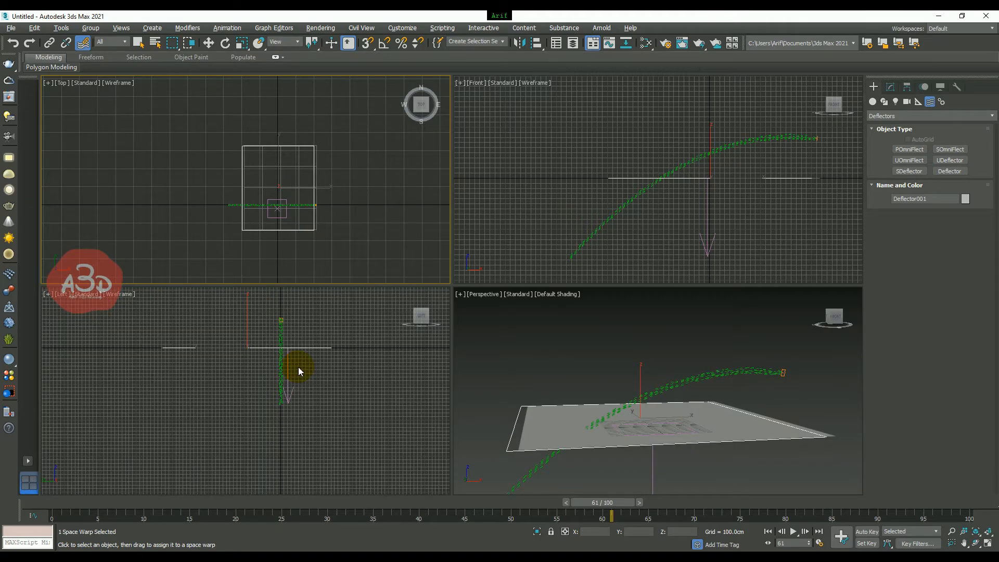
pyautogui.moveTo(302, 365); pyautogui.dragTo(325, 401, button='middle')
pyautogui.scroll(4, 330, 402)
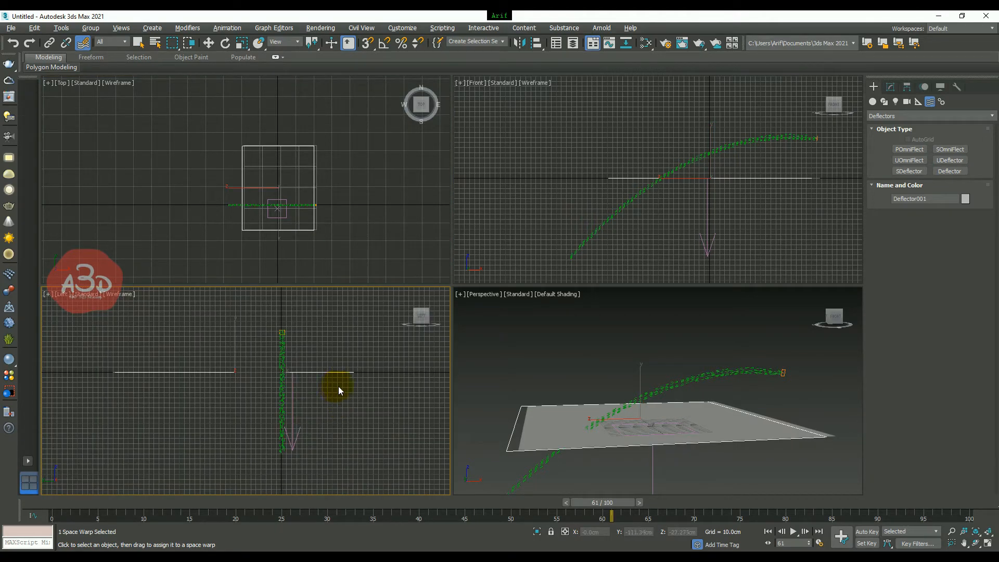
pyautogui.press('w')
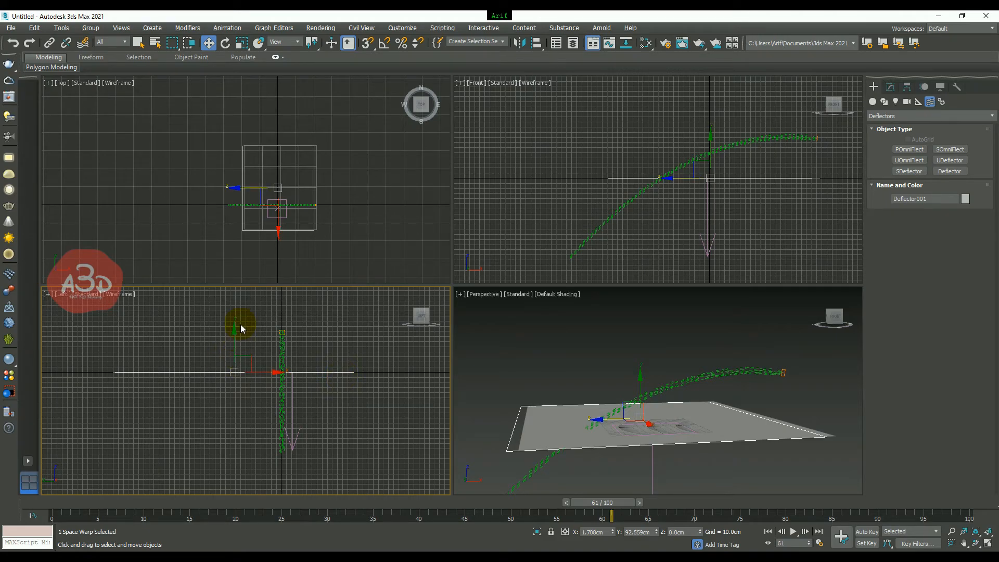
pyautogui.click(224, 419)
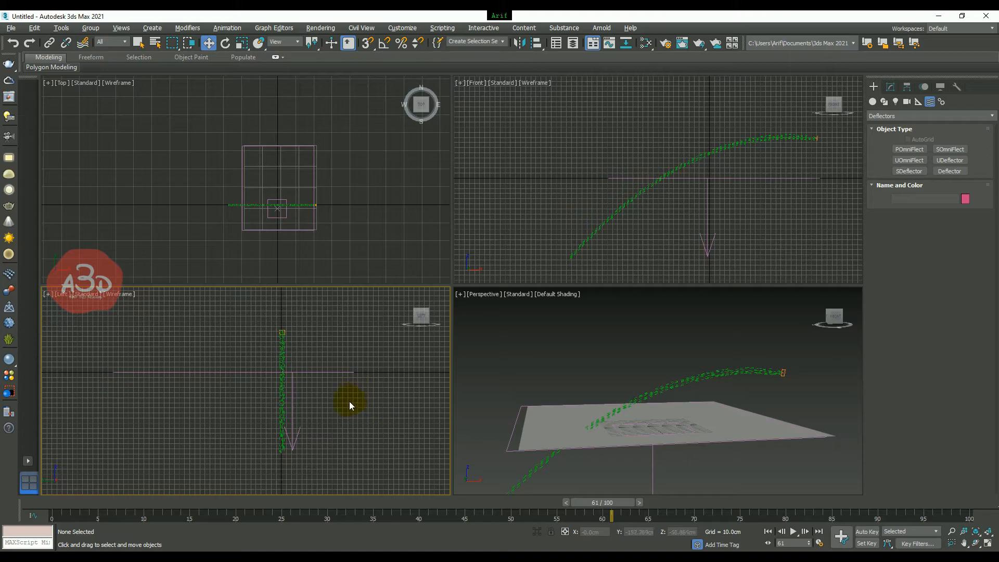
pyautogui.click(282, 346)
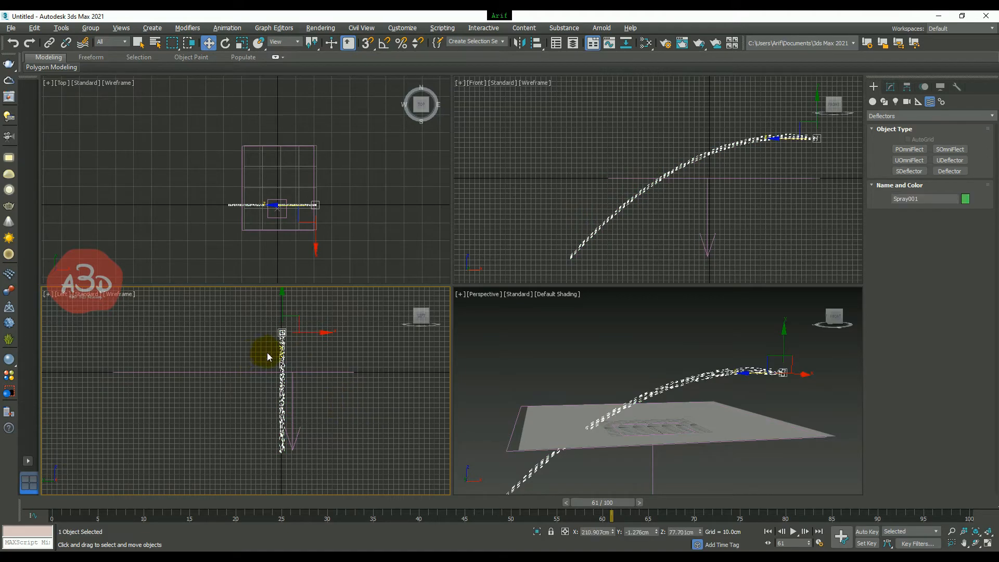
pyautogui.moveTo(293, 315)
pyautogui.mouseDown()
pyautogui.moveTo(284, 311)
pyautogui.moveTo(288, 269)
pyautogui.moveTo(282, 274)
pyautogui.mouseUp()
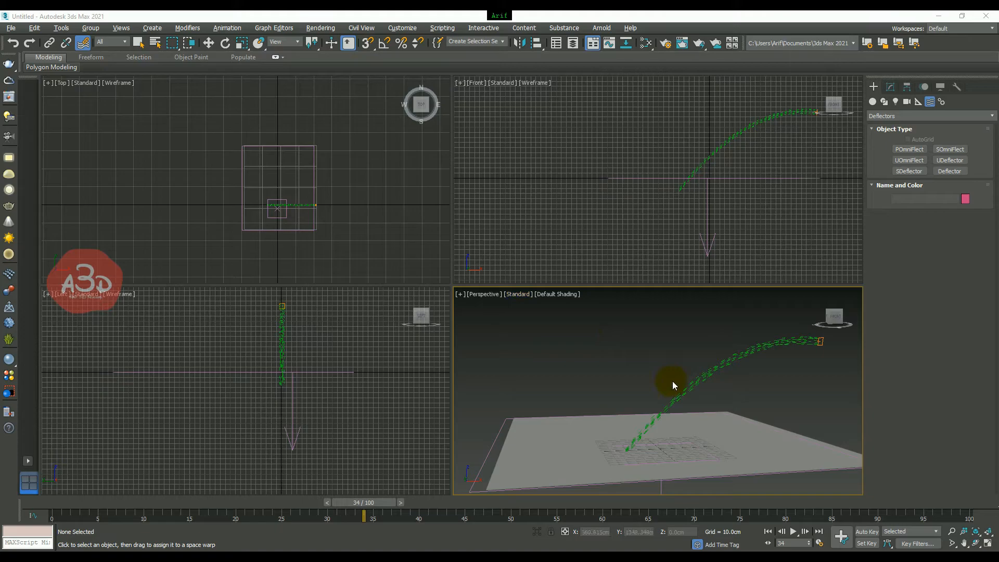
# Bind the spray to the deflector, play the animation from the start to check the bounce, and stop it.
pyautogui.click(706, 371)
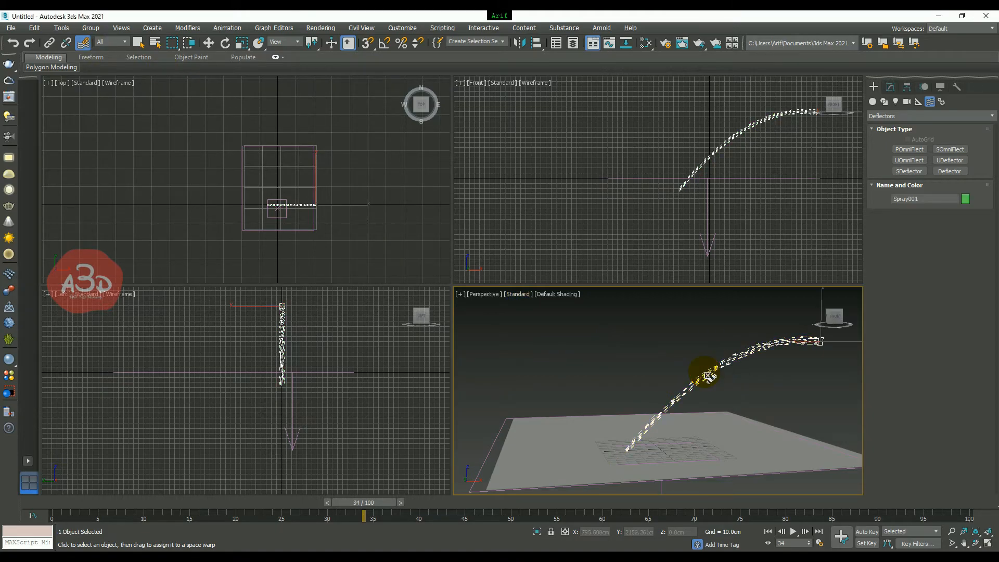
pyautogui.moveTo(693, 341)
pyautogui.mouseDown()
pyautogui.moveTo(713, 341)
pyautogui.moveTo(526, 413)
pyautogui.moveTo(492, 439)
pyautogui.moveTo(496, 446)
pyautogui.moveTo(495, 433)
pyautogui.moveTo(498, 446)
pyautogui.mouseUp()
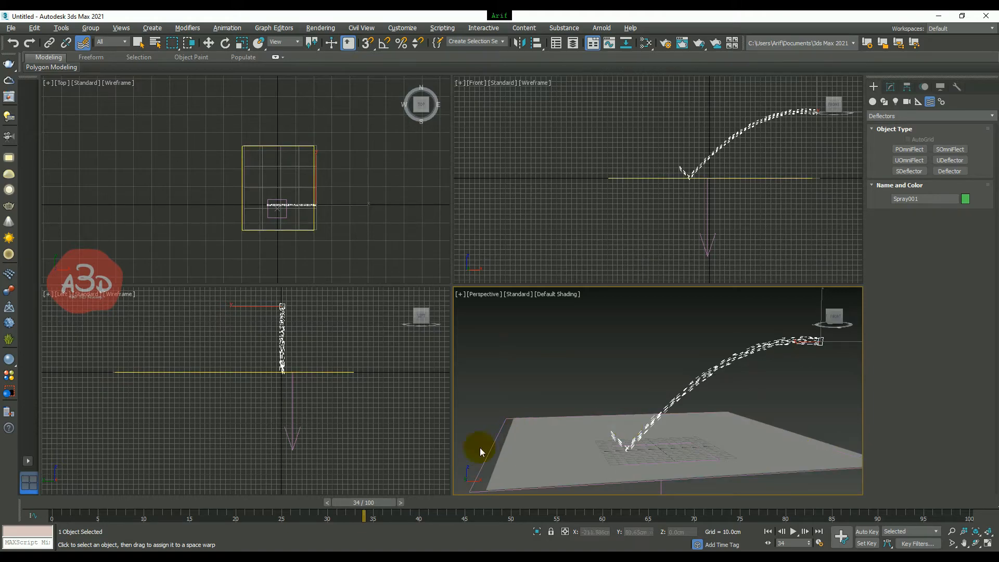
pyautogui.click(769, 531)
pyautogui.click(793, 531)
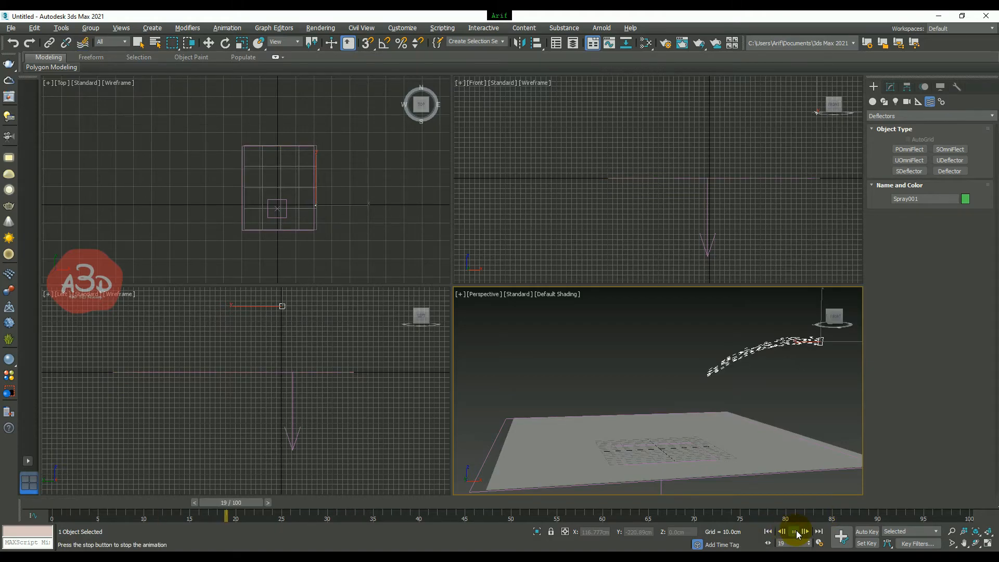
pyautogui.scroll(-5, 661, 385)
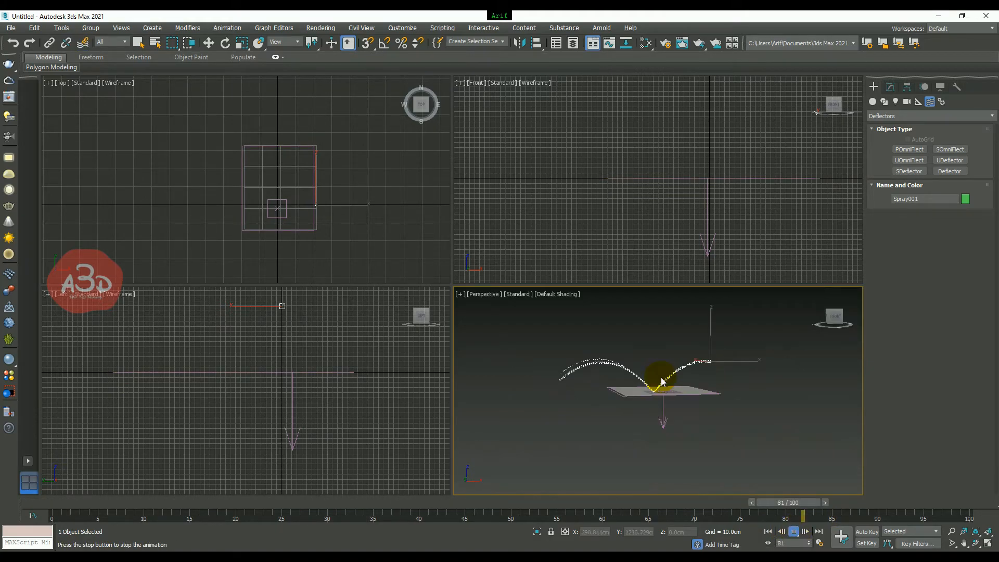
pyautogui.scroll(4, 623, 392)
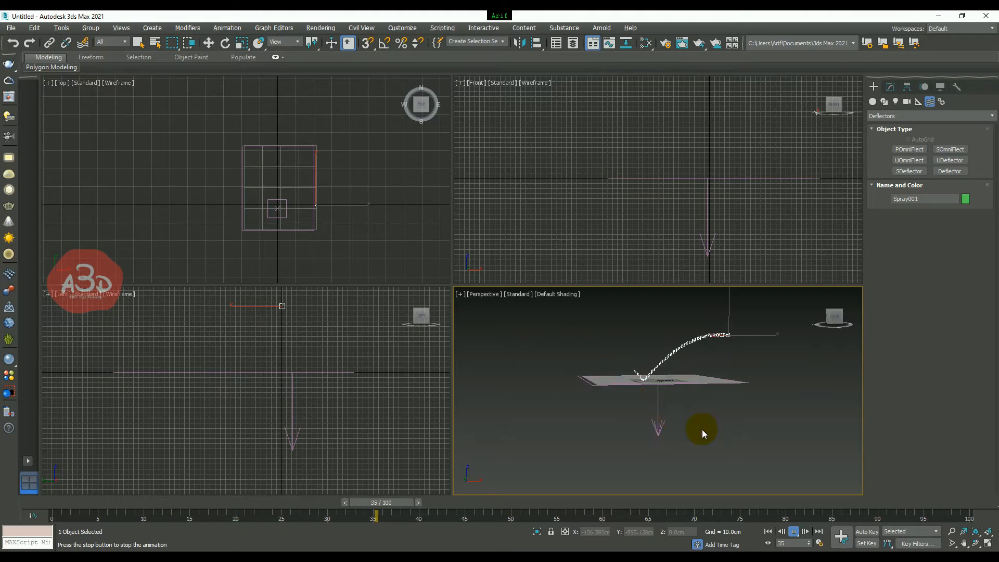
pyautogui.click(794, 535)
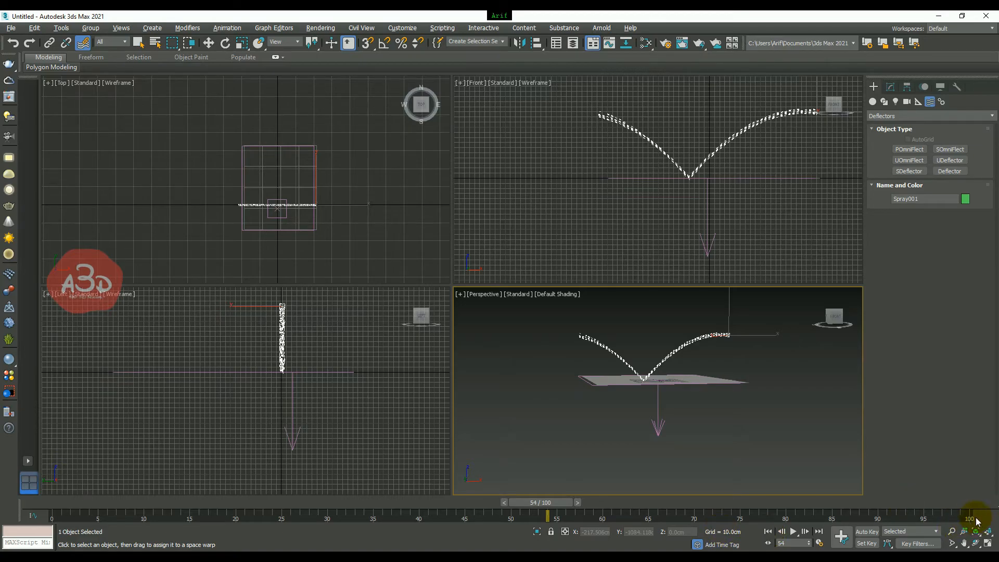
# Set the animation's end time to frame 300 in the time configuration.
pyautogui.rightClick(794, 535)
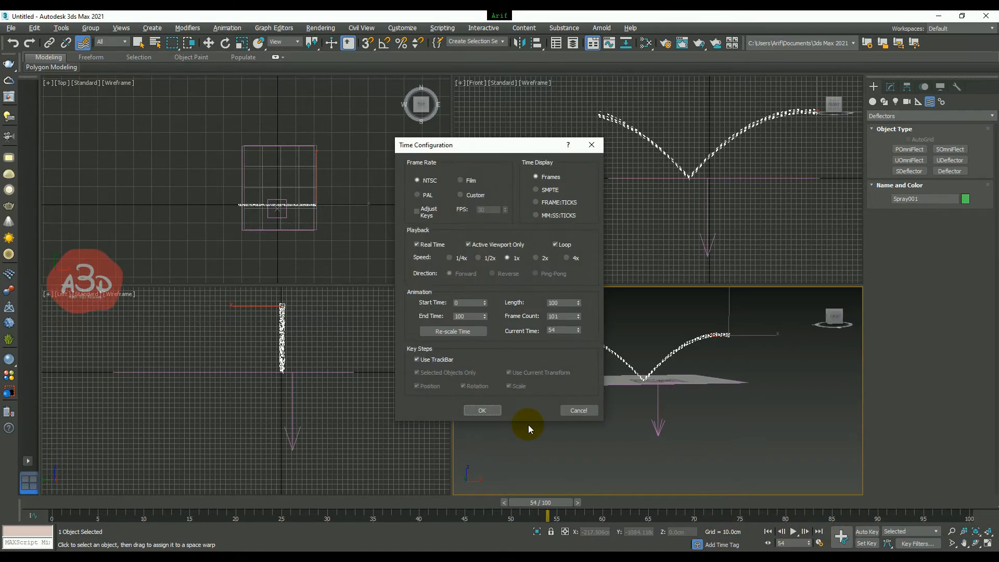
pyautogui.moveTo(471, 316); pyautogui.dragTo(382, 320)
pyautogui.write('300')
pyautogui.press('Return')
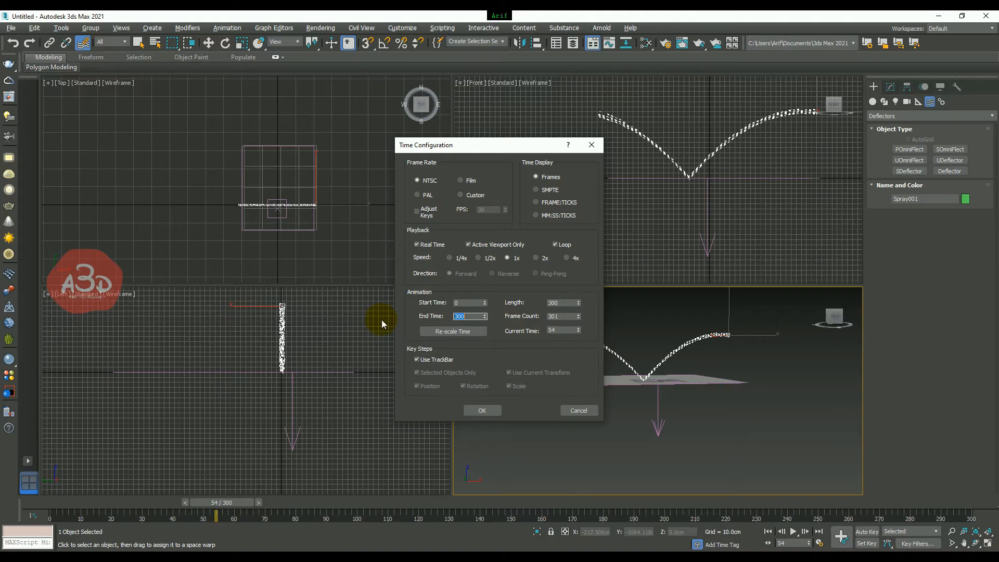
pyautogui.click(483, 411)
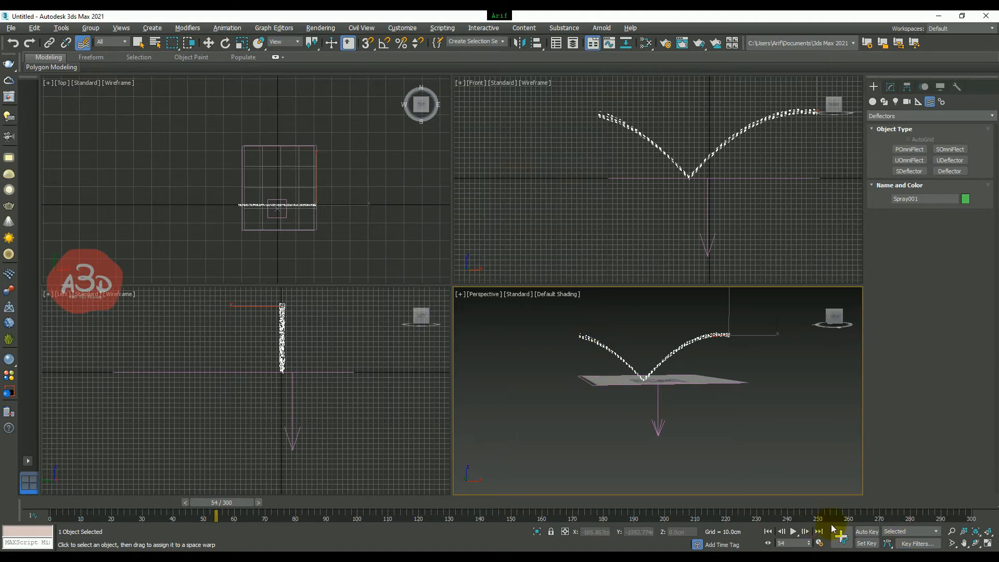
# Play the lengthened animation in the Perspective view to check how the spray bounces off the plane.
pyautogui.click(793, 531)
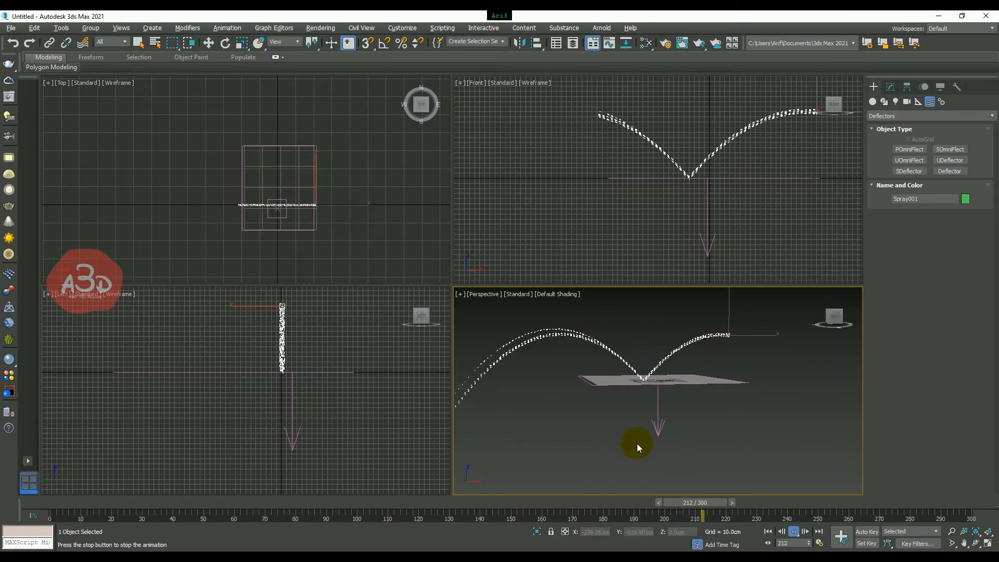
pyautogui.moveTo(636, 424); pyautogui.dragTo(676, 447, button='middle')
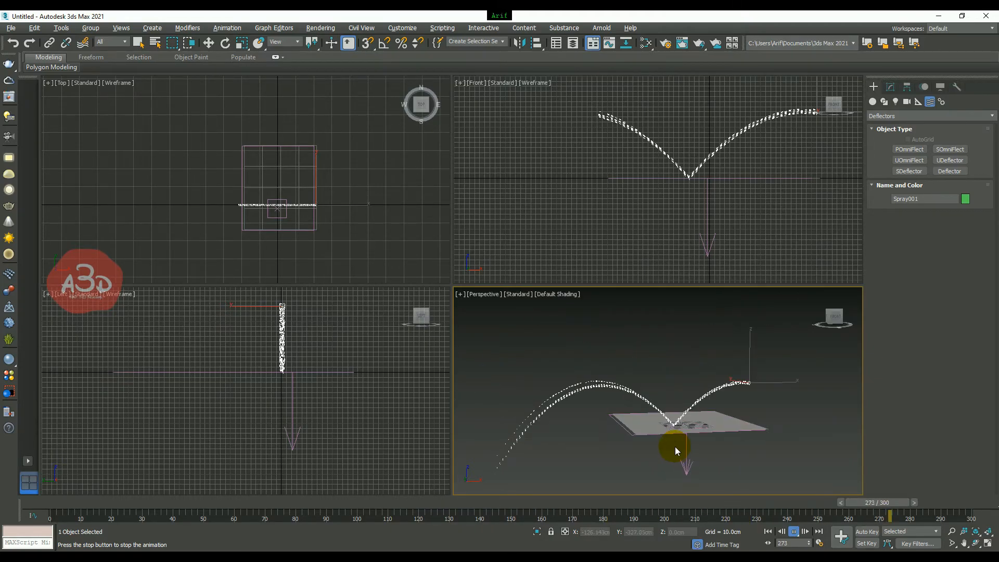
pyautogui.scroll(3, 676, 447)
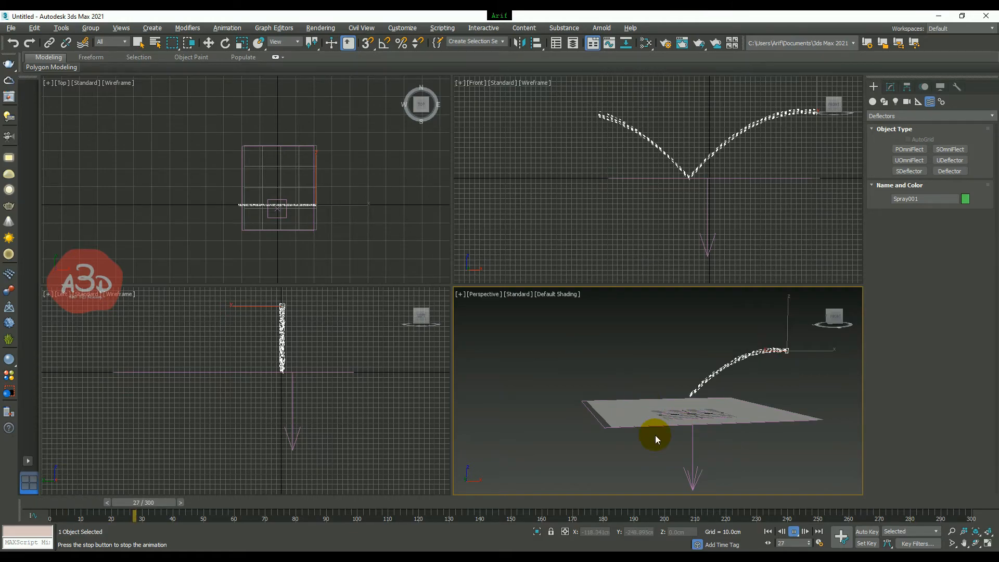
# Select the deflector around the ground plane and set its Bounce to 0.42.
pyautogui.click(211, 45)
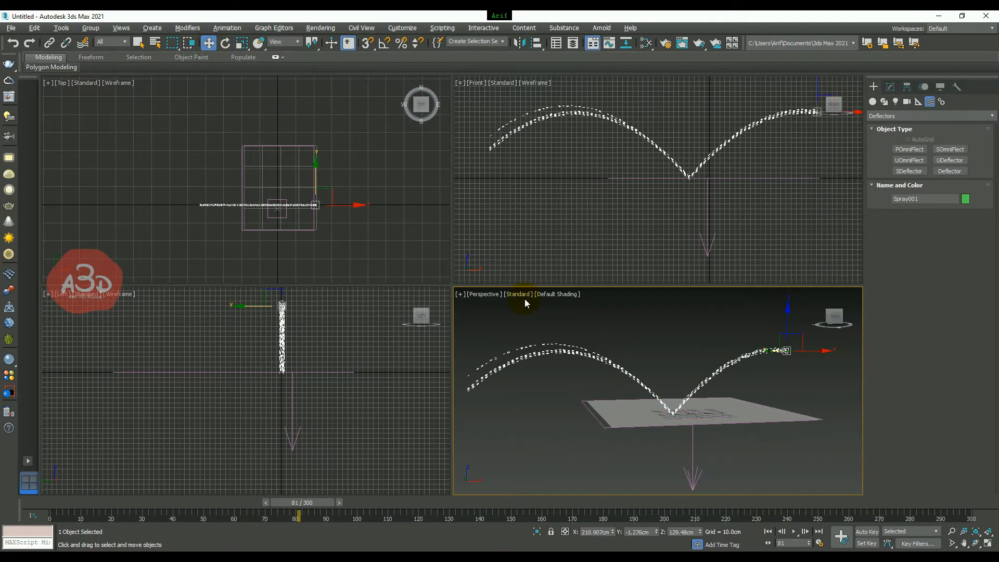
pyautogui.click(580, 408)
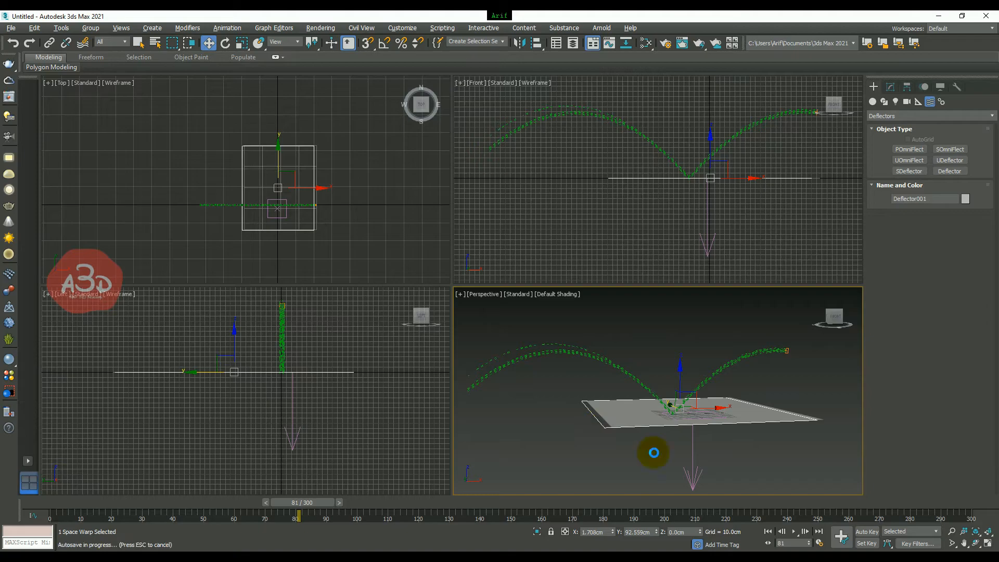
pyautogui.moveTo(754, 452); pyautogui.dragTo(734, 448, button='middle')
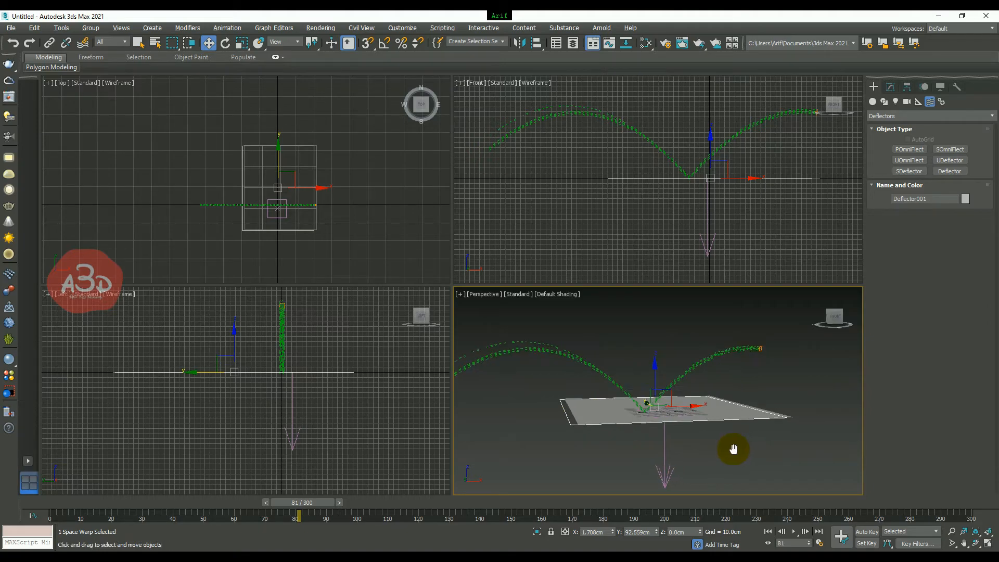
pyautogui.moveTo(562, 445); pyautogui.dragTo(594, 444, button='middle')
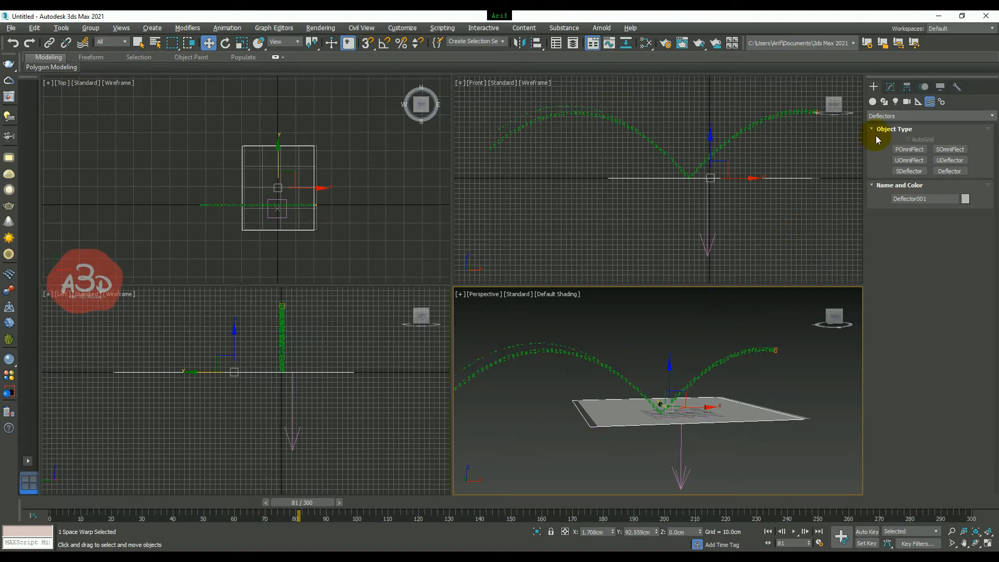
pyautogui.click(891, 88)
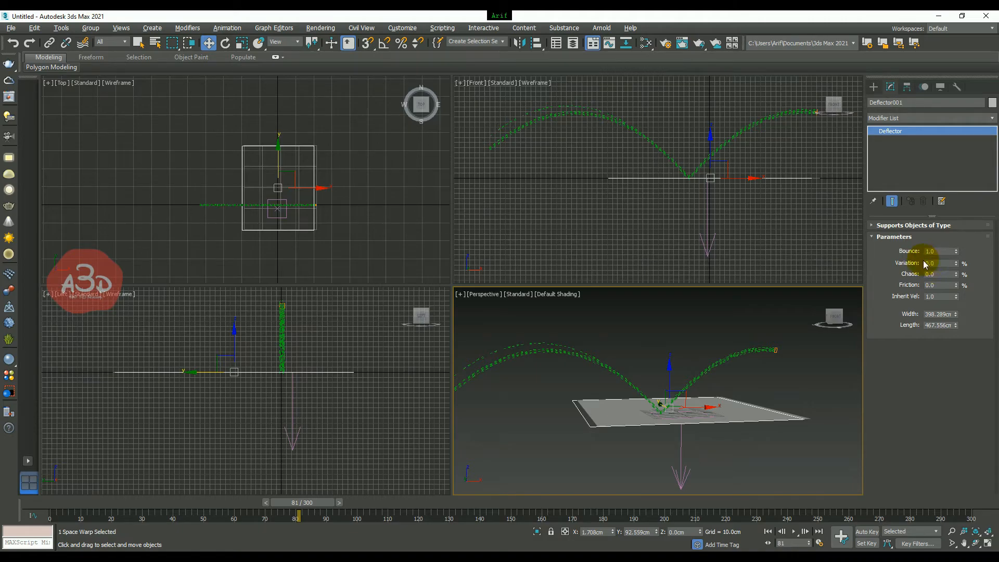
pyautogui.moveTo(956, 252); pyautogui.dragTo(955, 284)
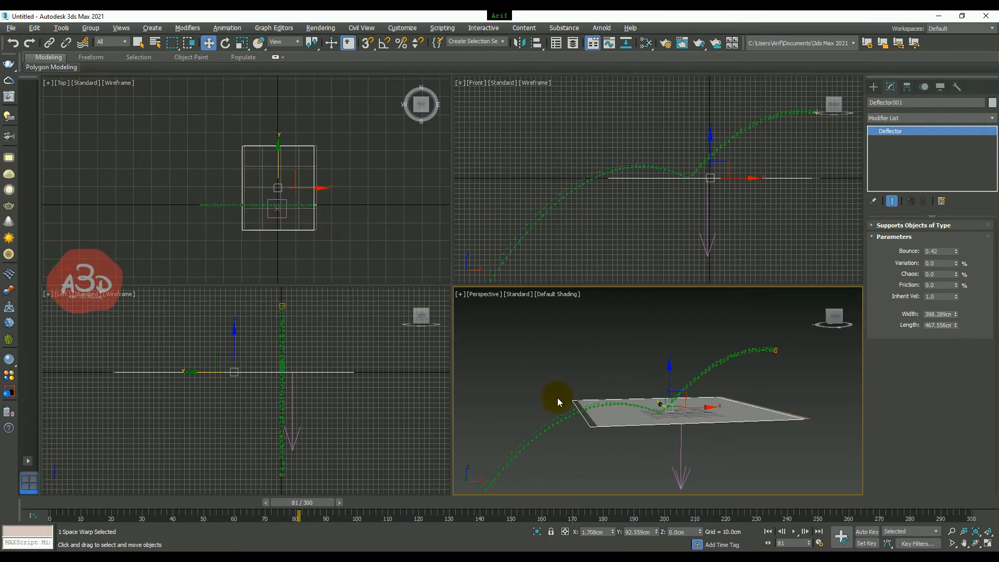
# Set the deflector's Bounce to 0.4, orbit the Perspective view for a clearer look, and reduce the Bounce to 0.
pyautogui.click(957, 254)
pyautogui.click(956, 254)
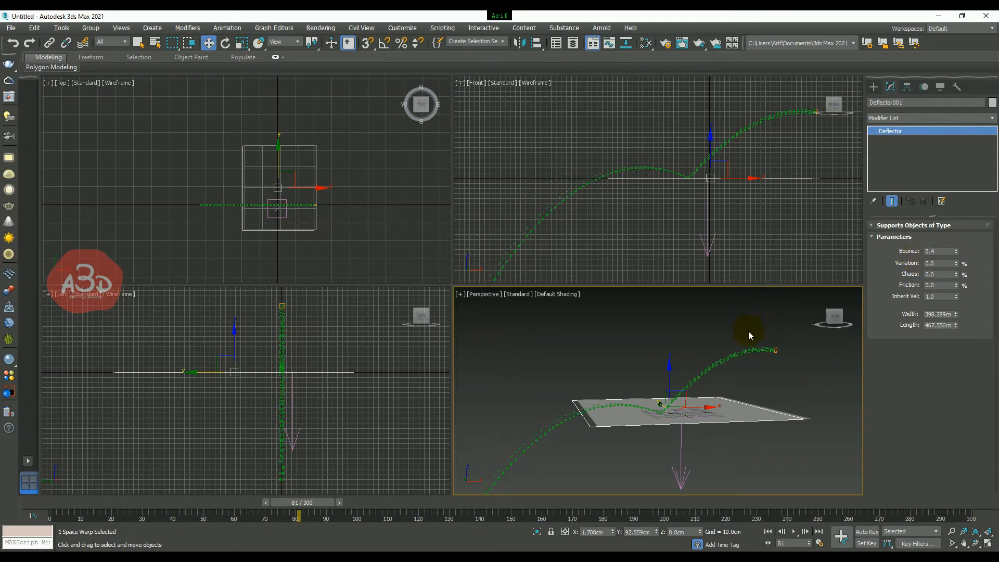
pyautogui.keyDown('alt'); pyautogui.moveTo(649, 350); pyautogui.dragTo(653, 386, button='middle'); pyautogui.keyUp('alt')
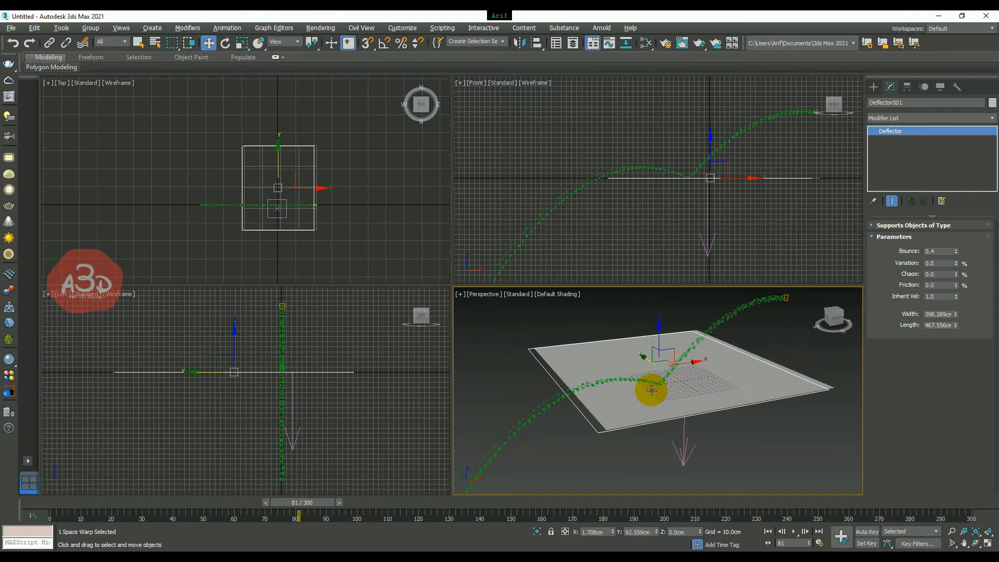
pyautogui.click(654, 386)
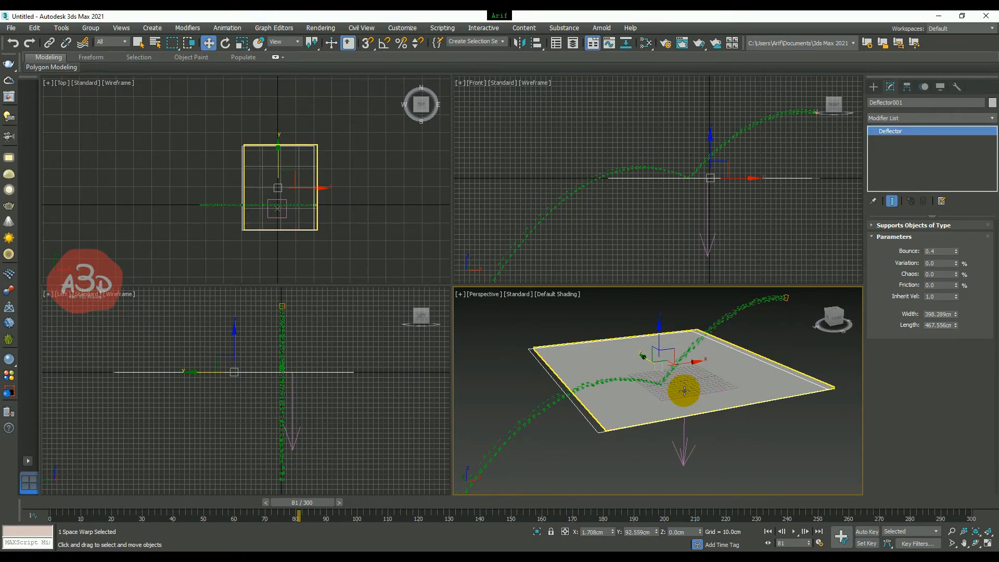
pyautogui.doubleClick(940, 251)
pyautogui.press('Return')
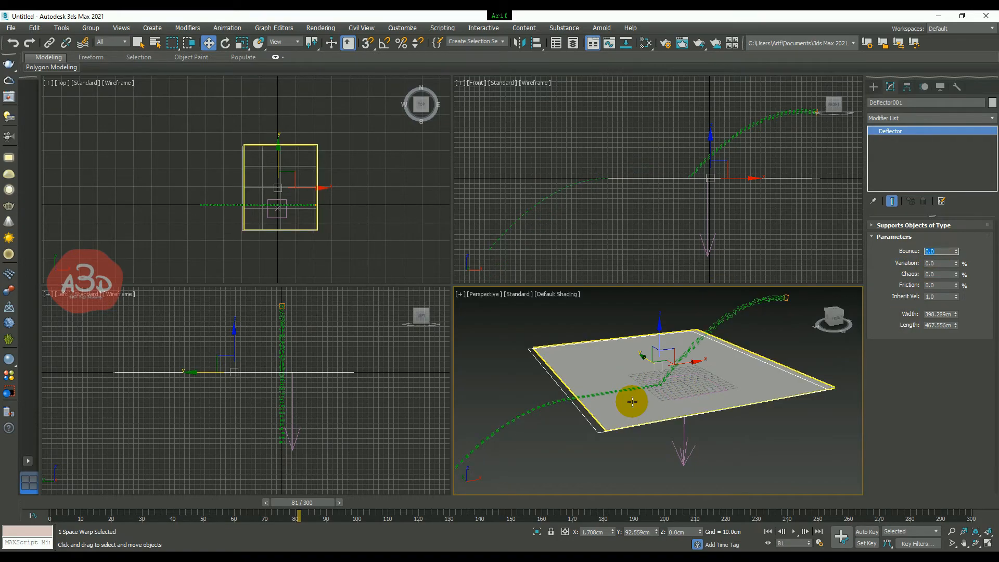
# Play the animation from the start to check how the spray hits the plane without bounce, and stop it.
pyautogui.scroll(2, 631, 404)
pyautogui.scroll(-4, 680, 457)
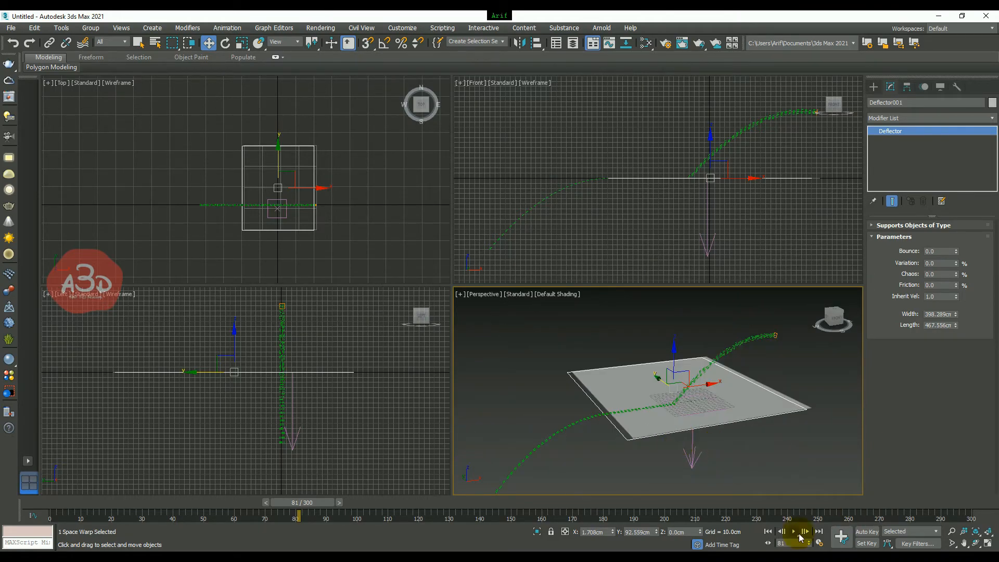
pyautogui.click(768, 531)
pyautogui.click(799, 532)
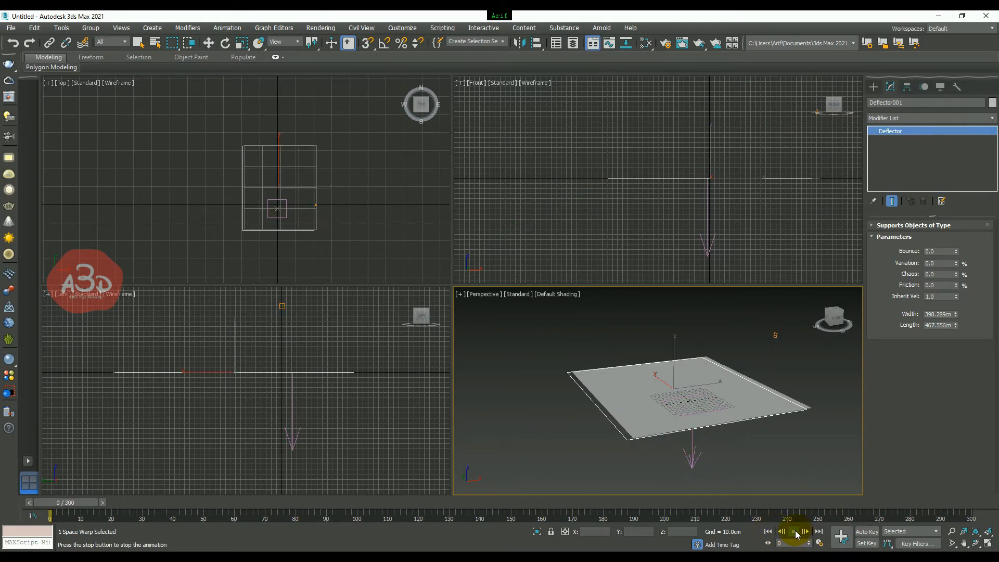
pyautogui.scroll(3, 711, 453)
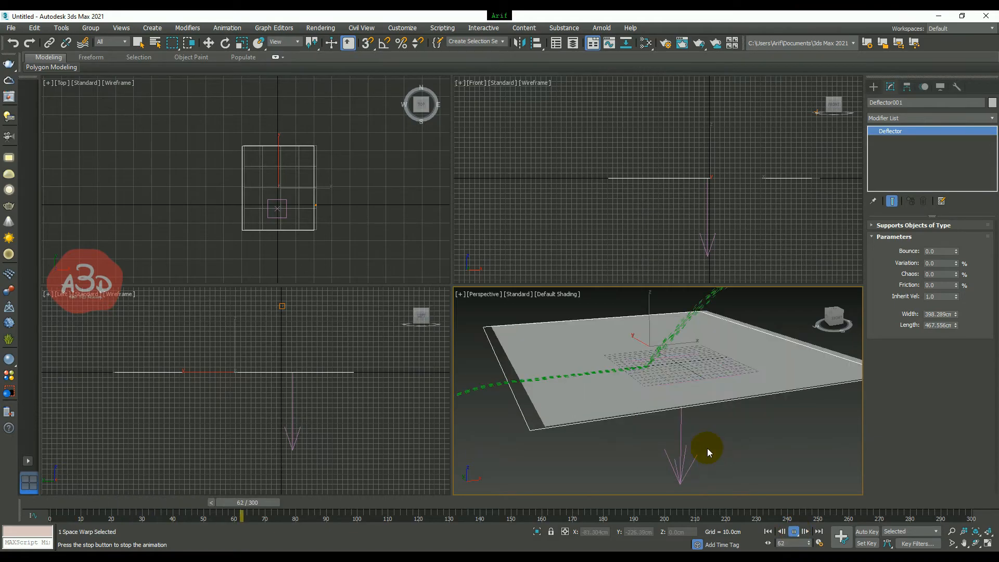
pyautogui.scroll(-3, 694, 417)
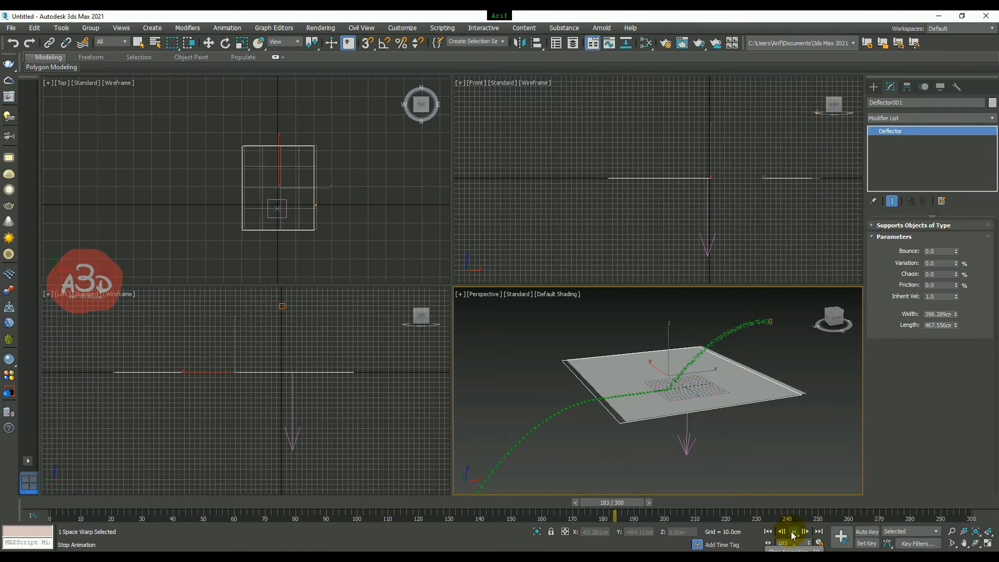
pyautogui.click(791, 532)
# Set the deflector's Bounce to 0.1 and play the animation from the start.
pyautogui.press('w')
pyautogui.moveTo(940, 251); pyautogui.dragTo(888, 251)
pyautogui.write('.')
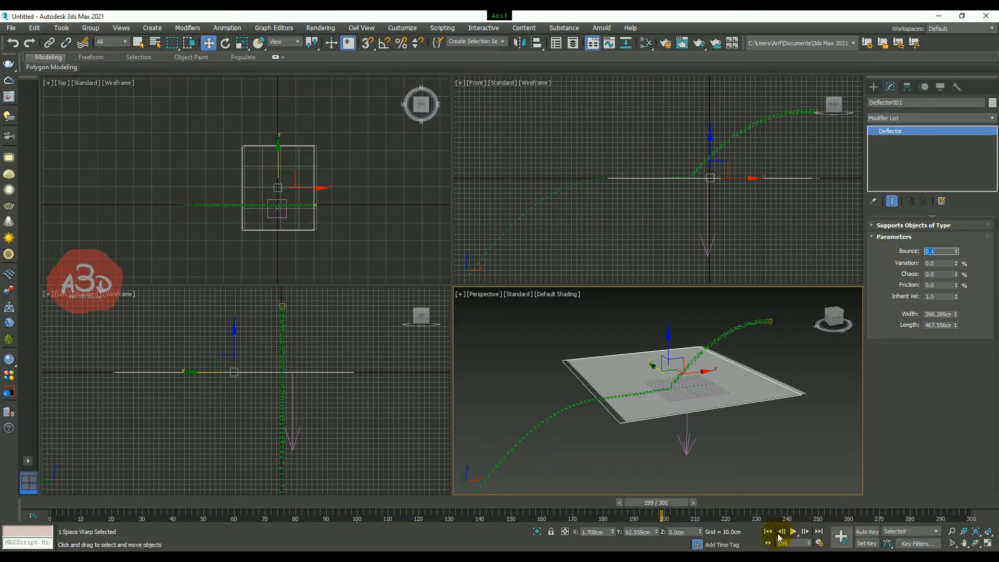
pyautogui.click(768, 532)
pyautogui.click(793, 531)
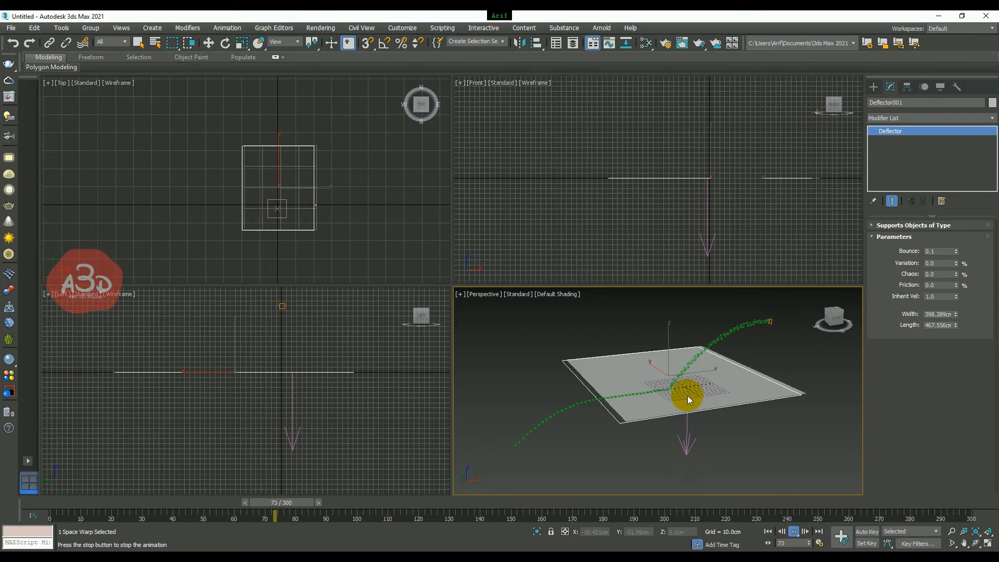
# Set the deflector's Bounce to 0.25 during playback, check the bounce in the Perspective view, and stop the animation.
pyautogui.doubleClick(937, 251)
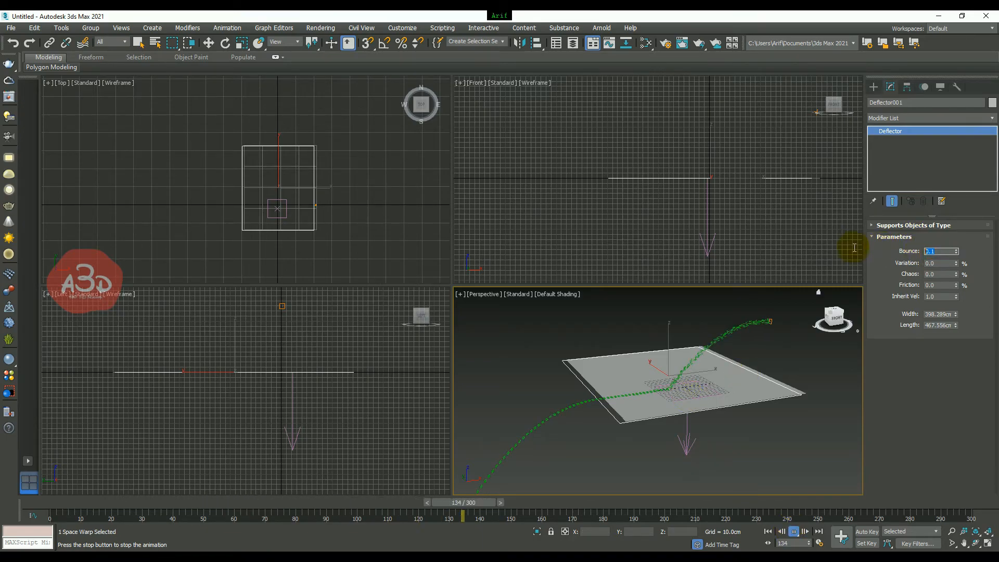
pyautogui.write('0.25')
pyautogui.press('Return')
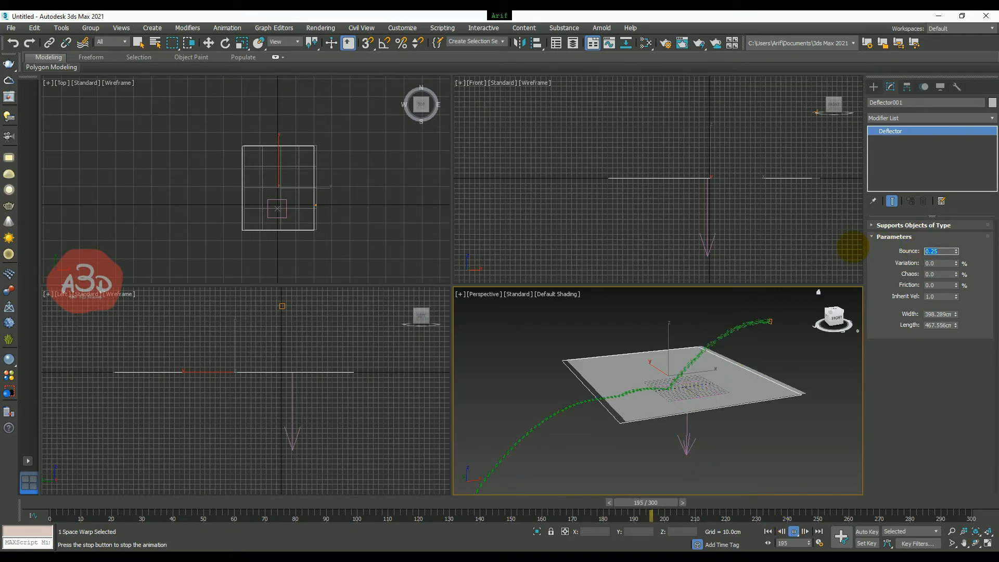
pyautogui.scroll(2, 755, 408)
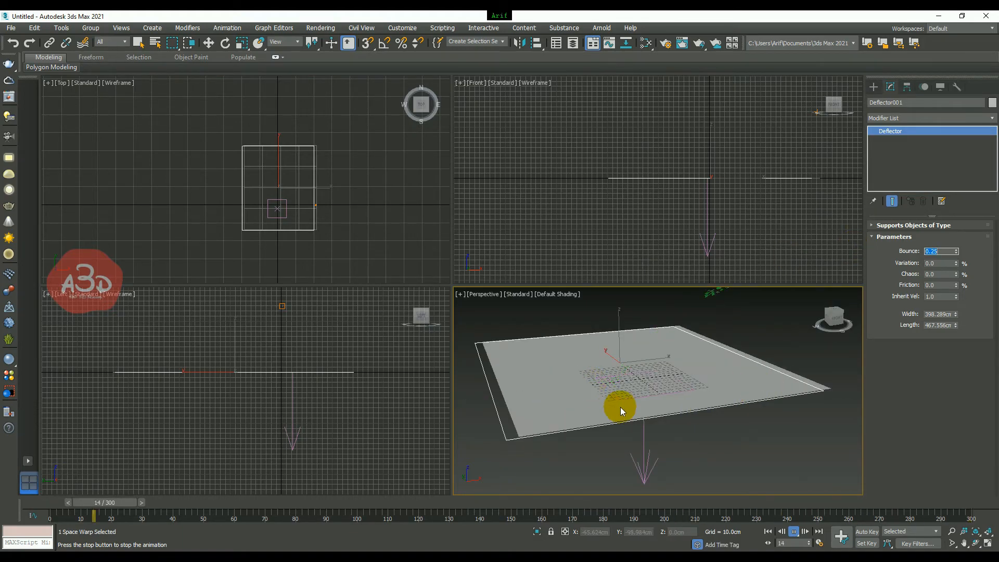
pyautogui.scroll(-2, 657, 389)
pyautogui.keyDown('alt'); pyautogui.moveTo(647, 401); pyautogui.dragTo(672, 426, button='middle'); pyautogui.keyUp('alt')
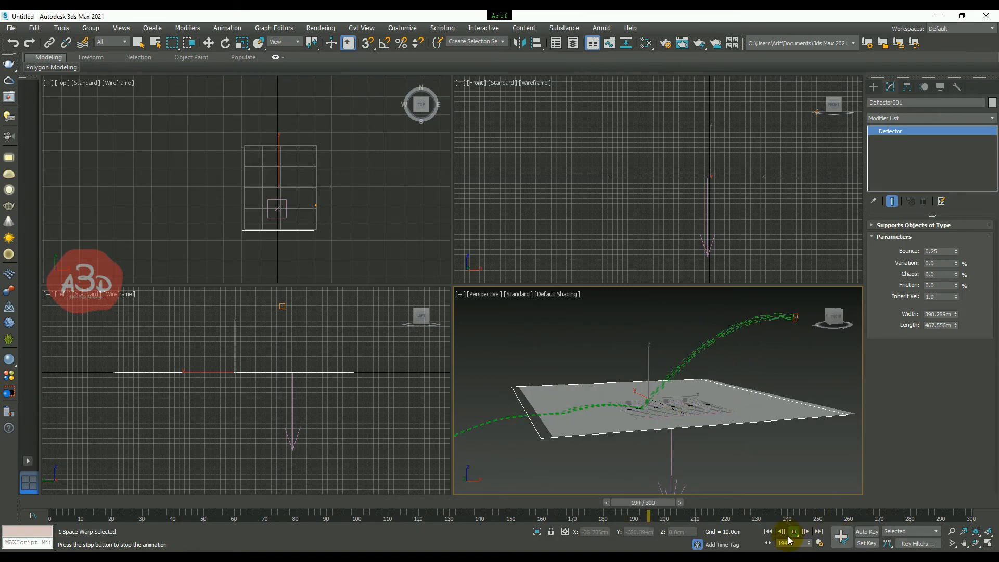
pyautogui.click(793, 531)
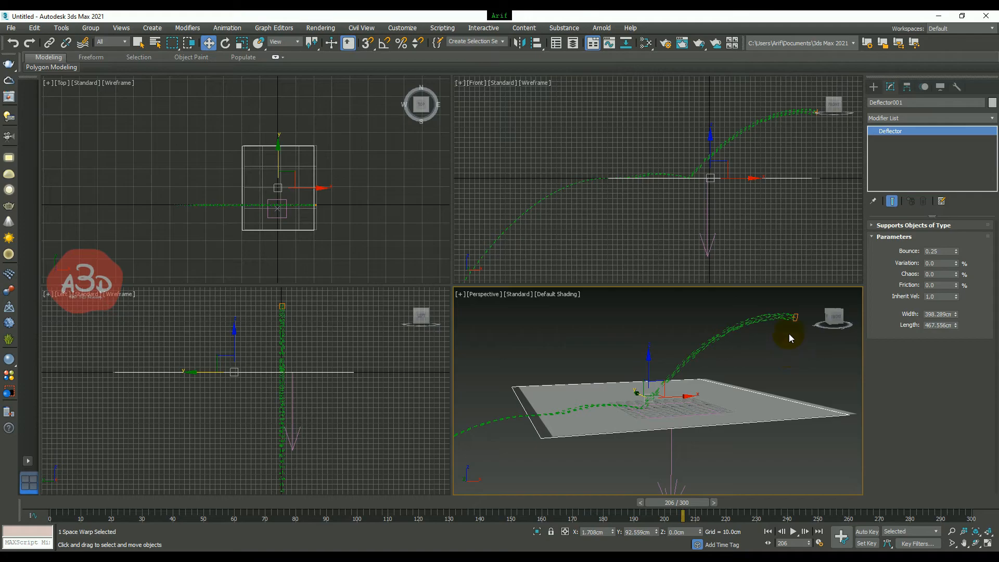
# Select the spray and raise the Variation in its base Spray parameters to about 2.09.
pyautogui.click(796, 318)
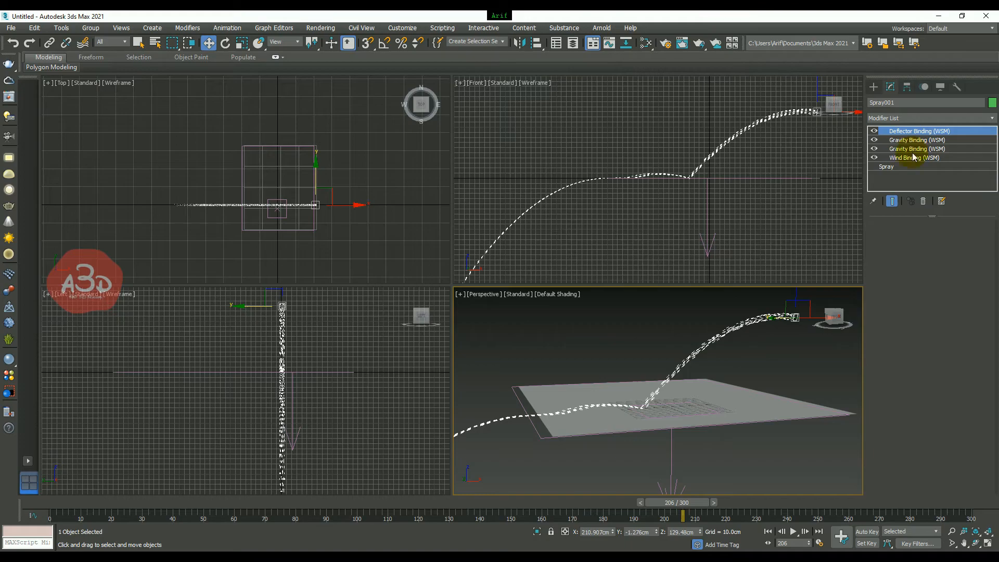
pyautogui.click(890, 167)
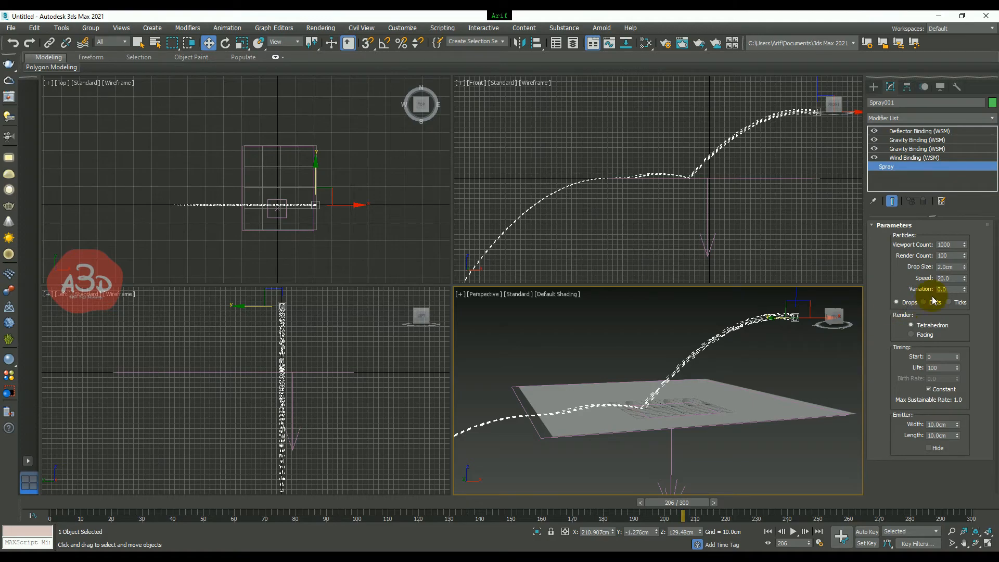
pyautogui.moveTo(965, 291); pyautogui.dragTo(974, 70)
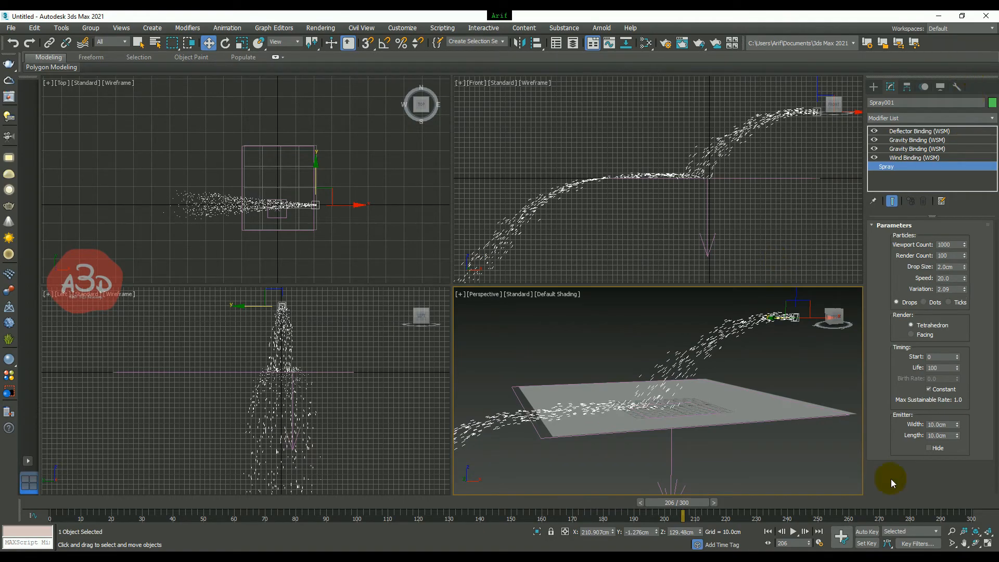
# Play the animation from the start, examine the scattered spray from several angles in the Perspective view, and stop it.
pyautogui.click(768, 531)
pyautogui.click(793, 532)
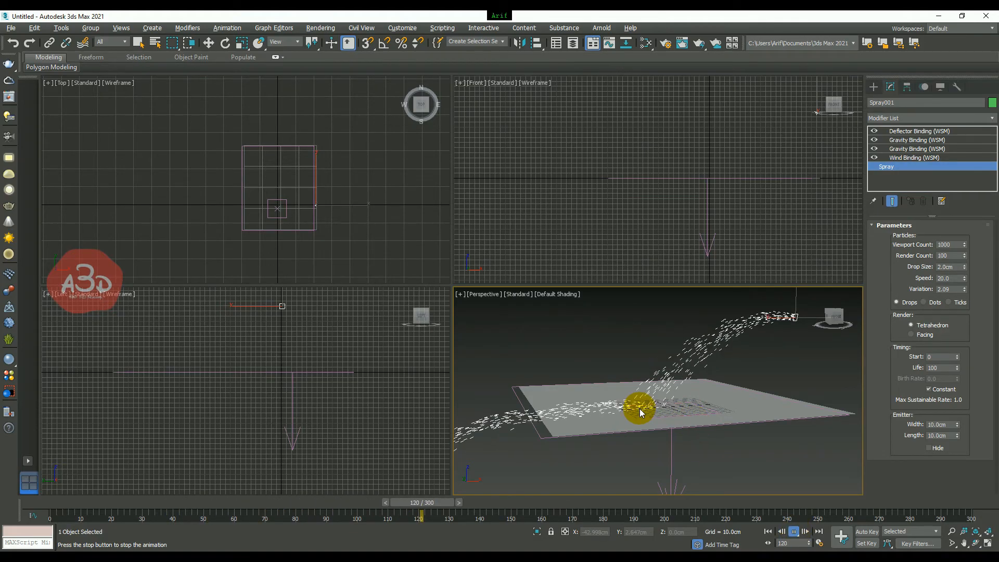
pyautogui.keyDown('alt'); pyautogui.moveTo(639, 408); pyautogui.dragTo(659, 420, button='middle'); pyautogui.keyUp('alt')
pyautogui.moveTo(698, 389)
pyautogui.keyDown('alt'); pyautogui.mouseDown(button='middle')
pyautogui.moveTo(698, 422)
pyautogui.moveTo(718, 408)
pyautogui.mouseUp(button='middle'); pyautogui.keyUp('alt')
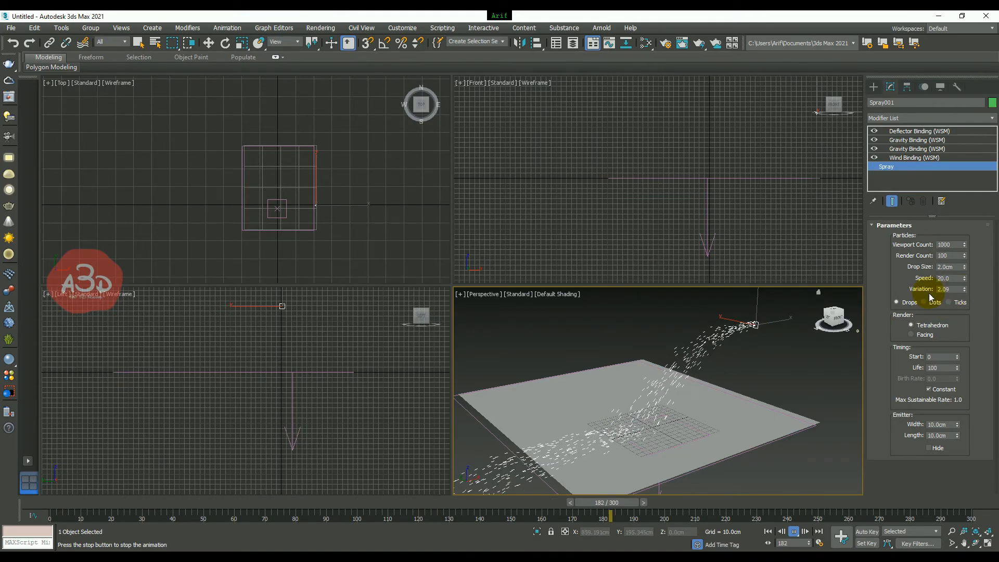
pyautogui.moveTo(734, 386)
pyautogui.mouseDown(button='middle')
pyautogui.moveTo(706, 419)
pyautogui.moveTo(698, 415)
pyautogui.moveTo(736, 394)
pyautogui.moveTo(720, 396)
pyautogui.moveTo(735, 373)
pyautogui.mouseUp(button='middle')
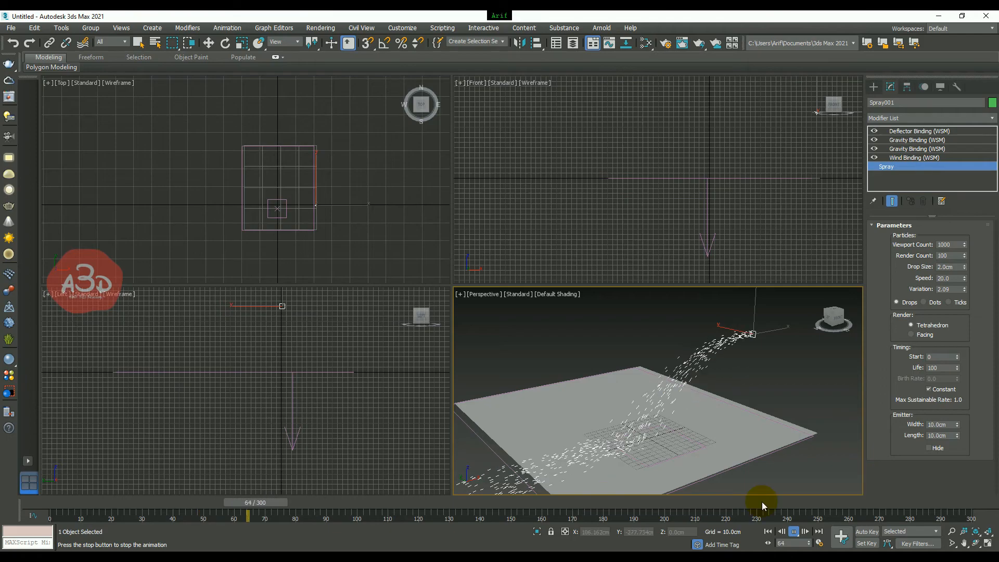
pyautogui.click(795, 531)
pyautogui.press('w')
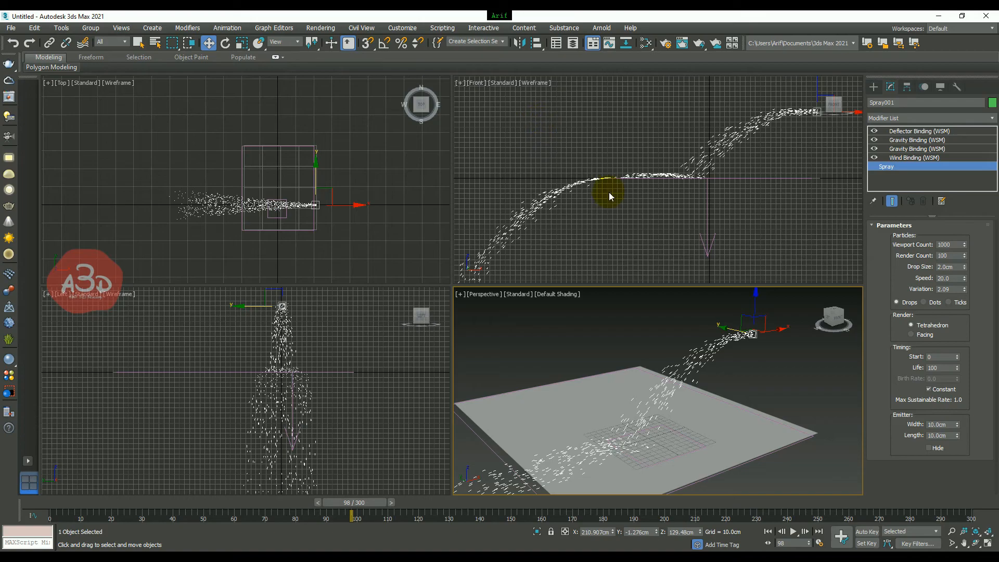
# Create a Vortex force space warp over the ground plane in the Top view, with an icon size of about 233 cm.
pyautogui.click(874, 87)
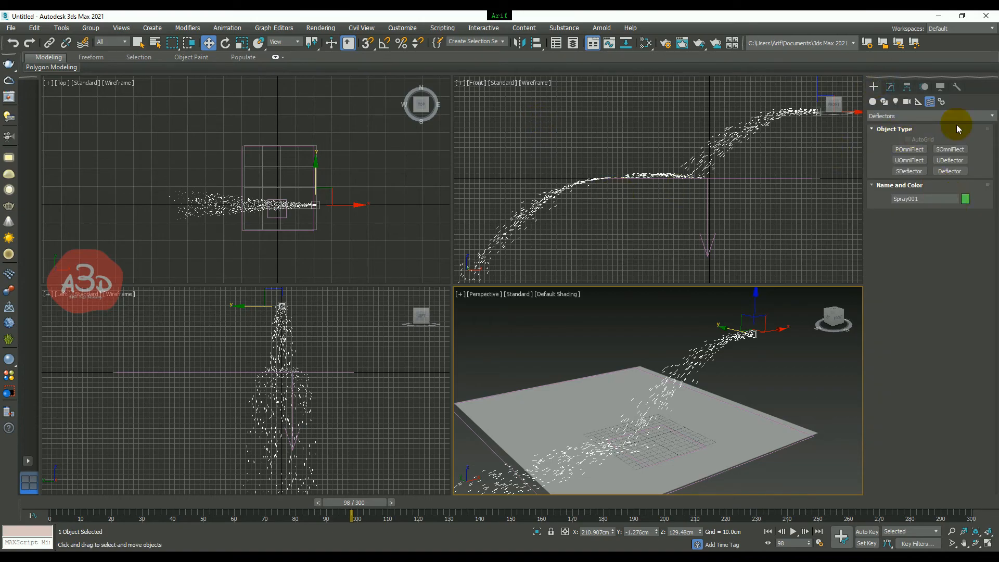
pyautogui.click(896, 115)
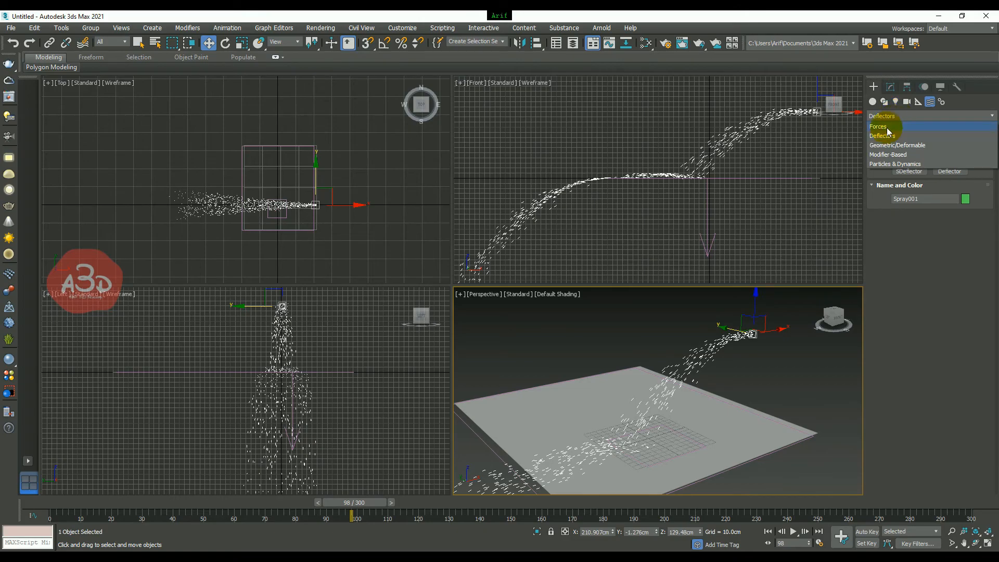
pyautogui.click(885, 126)
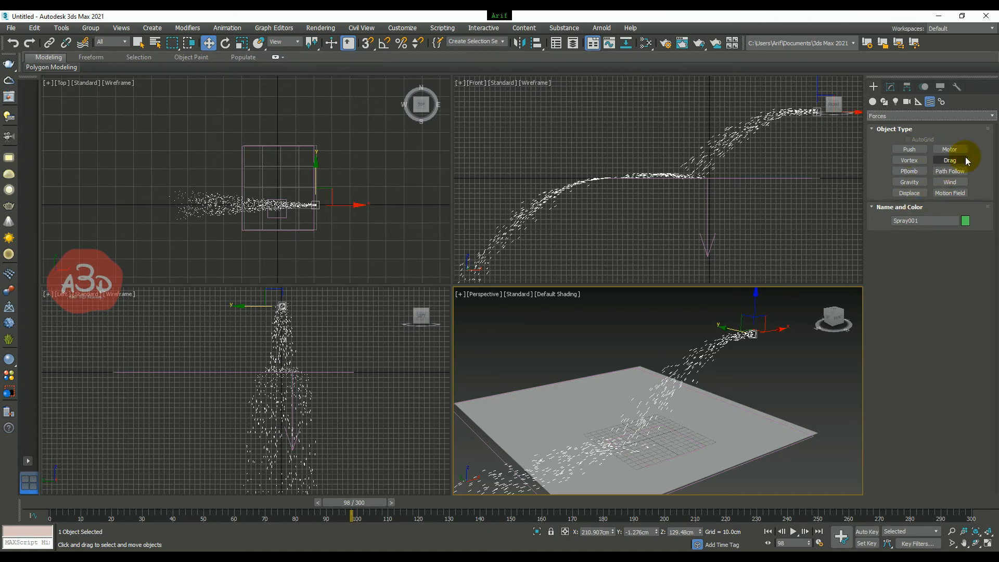
pyautogui.click(916, 159)
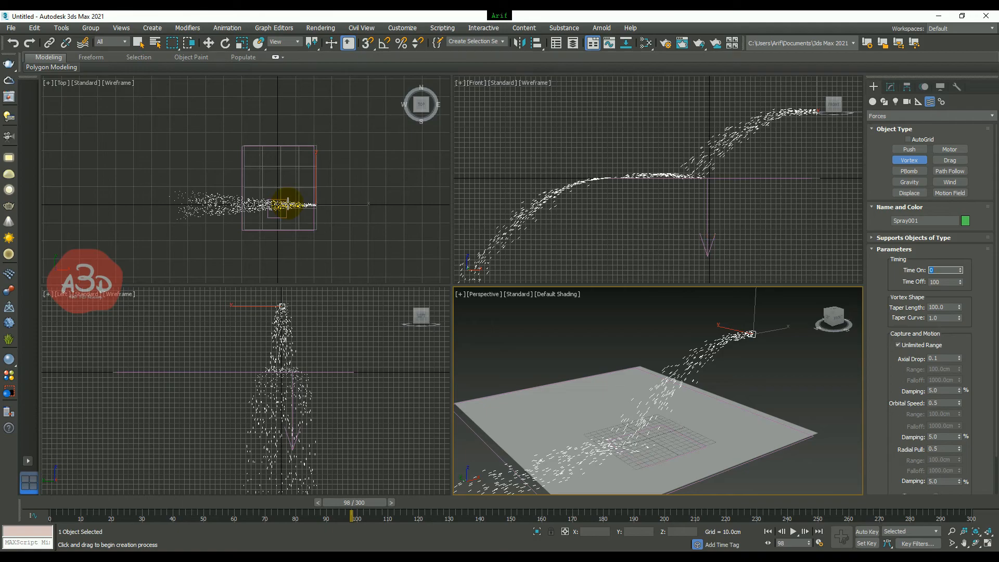
pyautogui.moveTo(273, 199); pyautogui.dragTo(281, 233)
pyautogui.press('w')
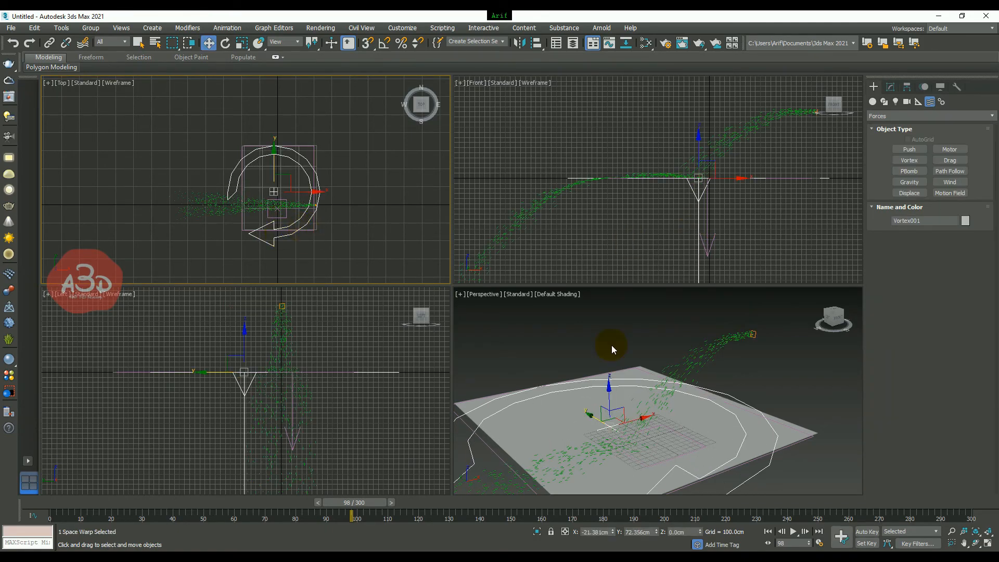
# Bind the spray to the vortex space warp in the Perspective view.
pyautogui.click(81, 44)
pyautogui.moveTo(745, 406); pyautogui.dragTo(712, 357)
pyautogui.scroll(-5, 716, 379)
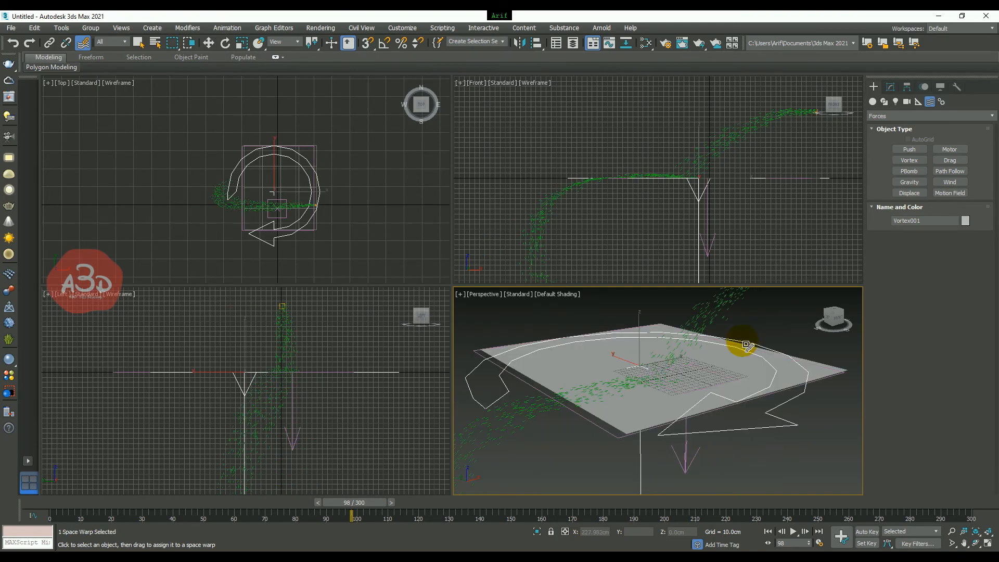
pyautogui.moveTo(739, 382); pyautogui.dragTo(619, 429, button='middle')
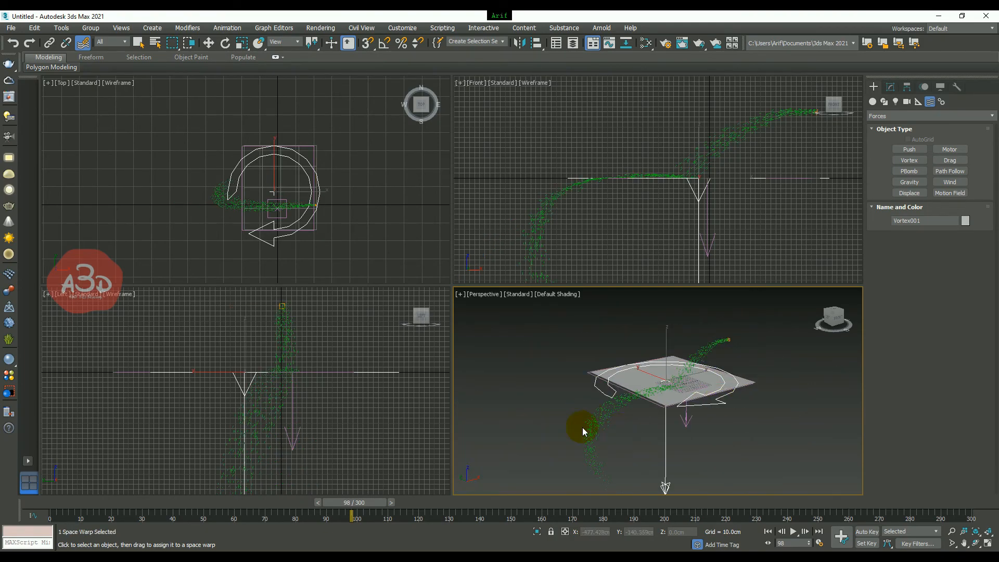
# Play the animation from the start to check how the vortex affects the spray, and stop it.
pyautogui.click(768, 532)
pyautogui.scroll(5, 766, 454)
pyautogui.moveTo(729, 413); pyautogui.dragTo(776, 442, button='middle')
pyautogui.scroll(-3, 794, 488)
pyautogui.scroll(3, 785, 459)
pyautogui.scroll(-3, 788, 461)
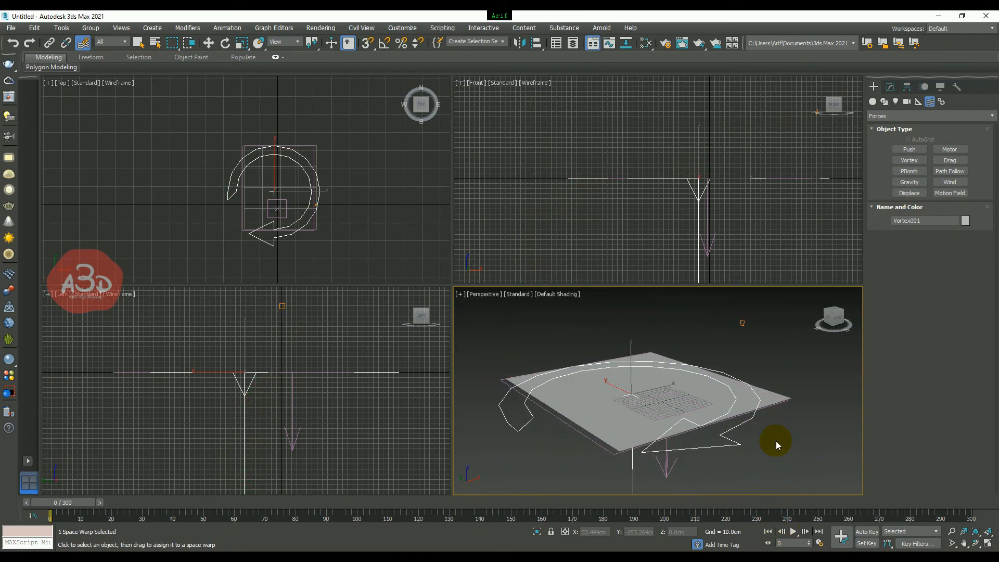
pyautogui.click(794, 531)
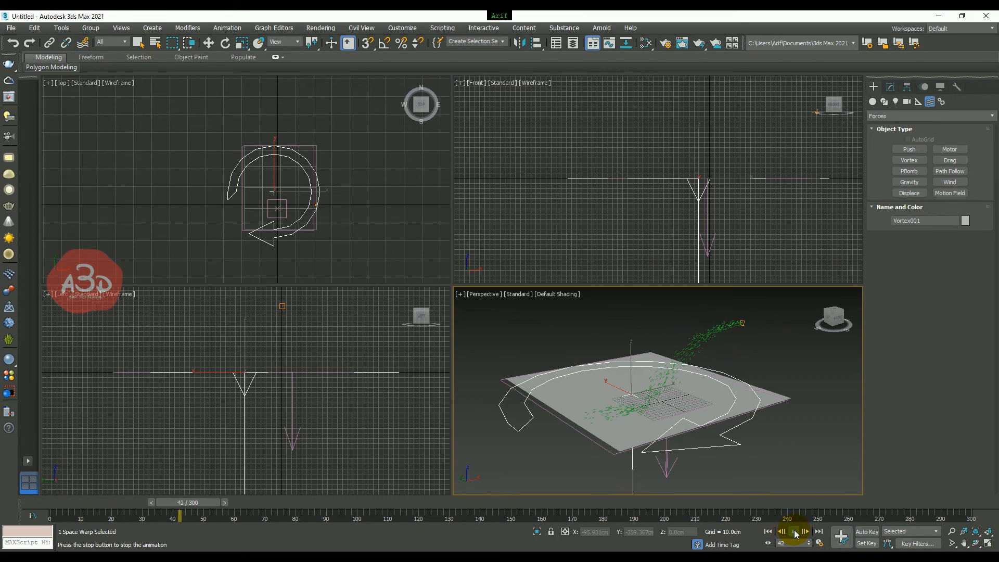
pyautogui.click(795, 531)
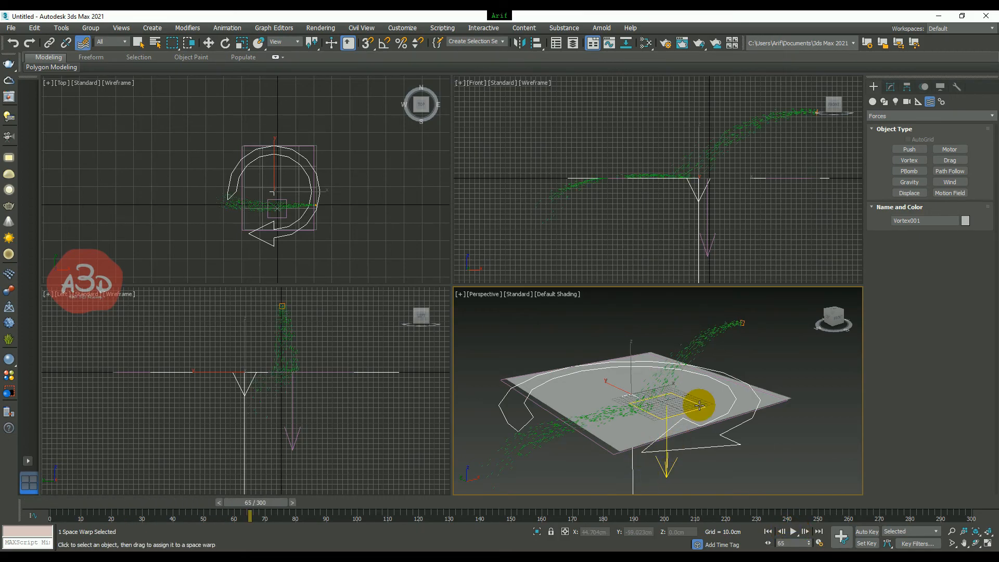
# Raise the vortex's Orbital Speed to about 10.88 in its modifier parameters.
pyautogui.click(890, 86)
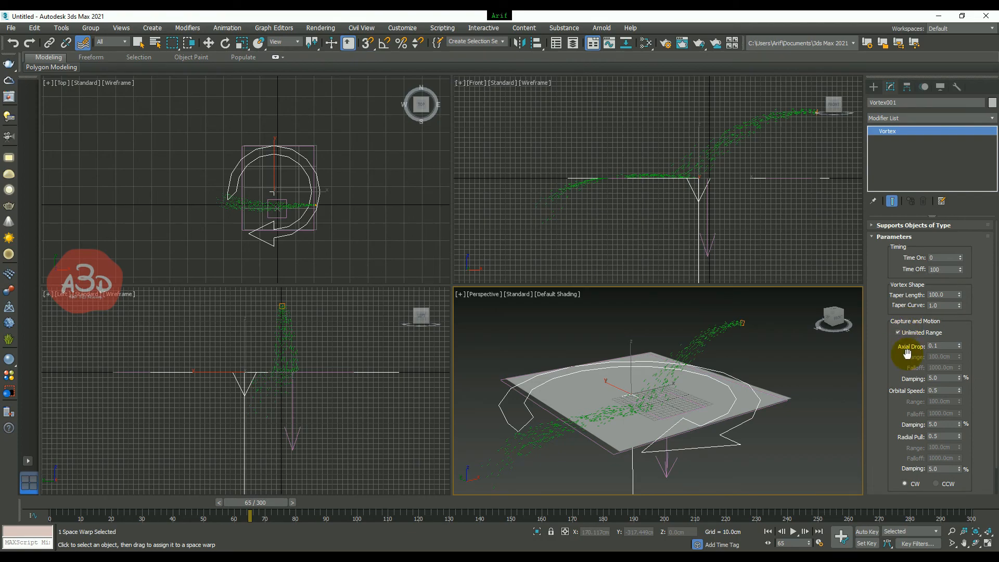
pyautogui.moveTo(894, 398); pyautogui.dragTo(893, 368)
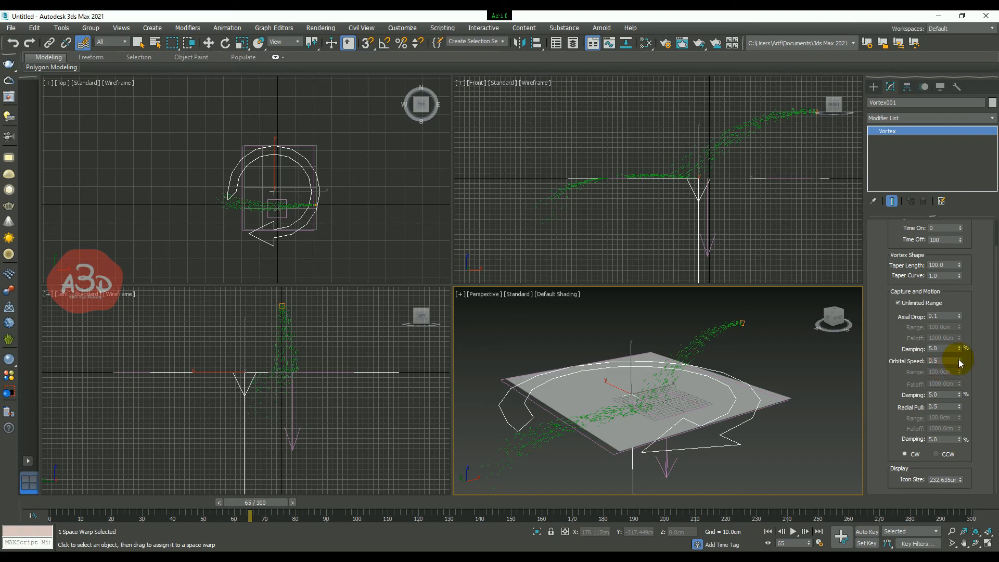
pyautogui.moveTo(959, 359)
pyautogui.mouseDown()
pyautogui.moveTo(949, 203)
pyautogui.moveTo(948, 326)
pyautogui.moveTo(939, 203)
pyautogui.moveTo(941, 89)
pyautogui.moveTo(947, 478)
pyautogui.moveTo(972, 374)
pyautogui.moveTo(954, 352)
pyautogui.mouseUp()
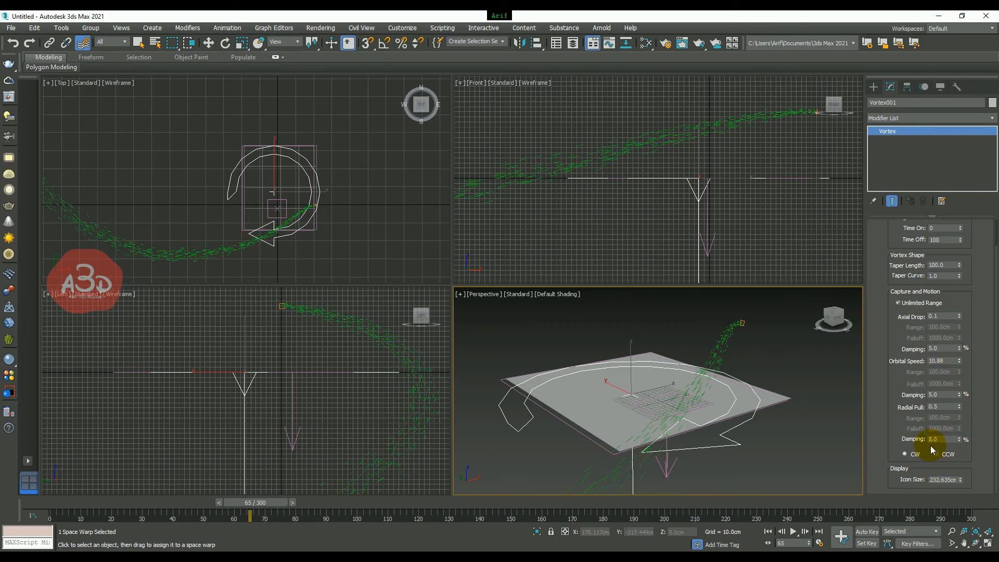
# Replay the animation from the start to check the spray's path under the faster orbital speed, and stop it.
pyautogui.moveTo(176, 210); pyautogui.dragTo(227, 201, button='middle')
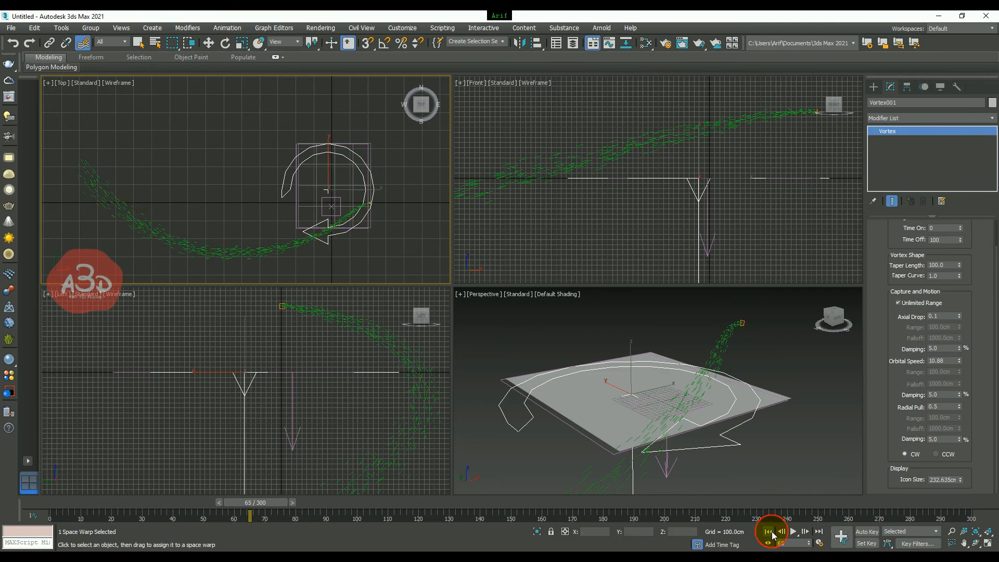
pyautogui.click(768, 532)
pyautogui.click(793, 531)
pyautogui.click(761, 419)
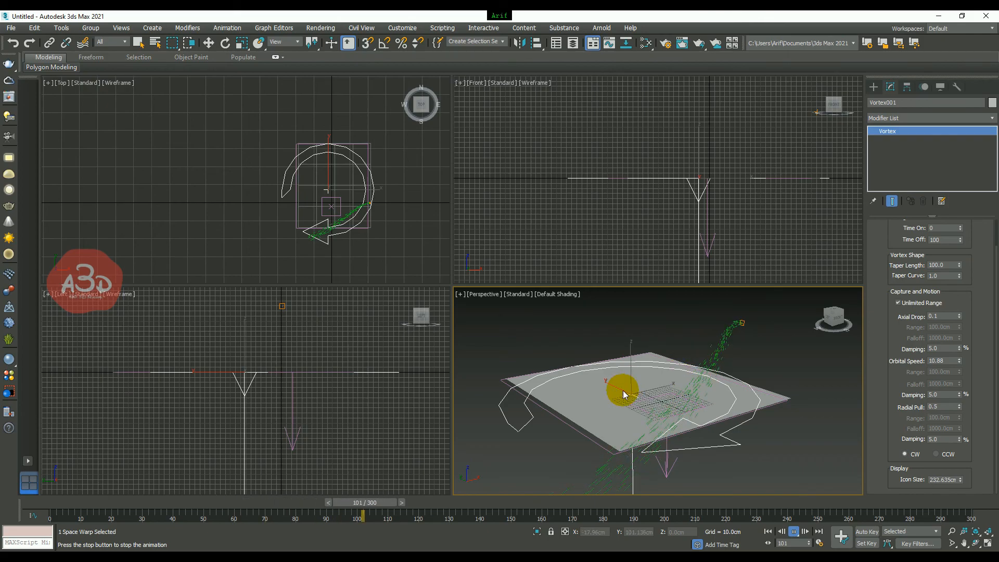
pyautogui.keyDown('alt'); pyautogui.moveTo(713, 423); pyautogui.dragTo(720, 428, button='middle'); pyautogui.keyUp('alt')
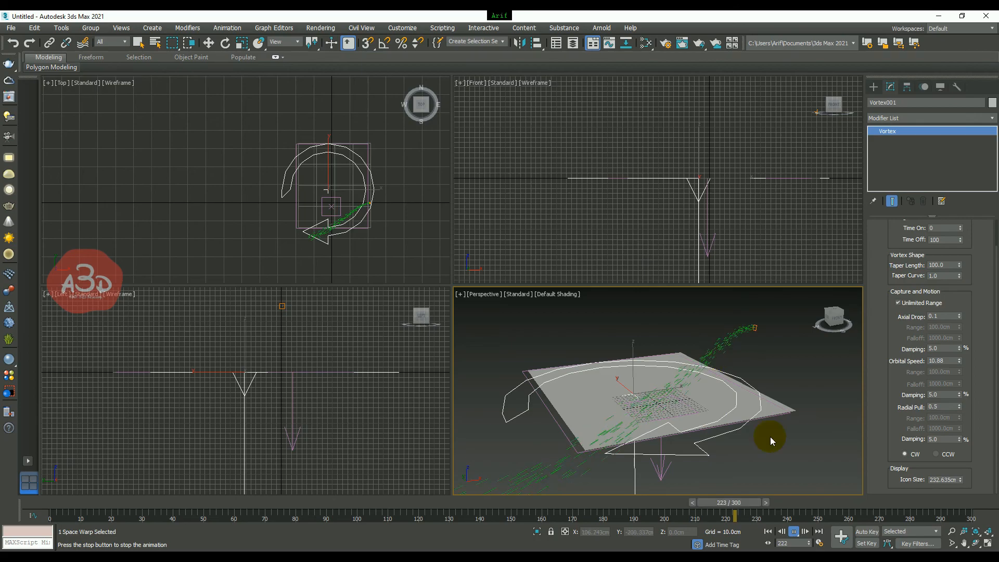
pyautogui.click(794, 531)
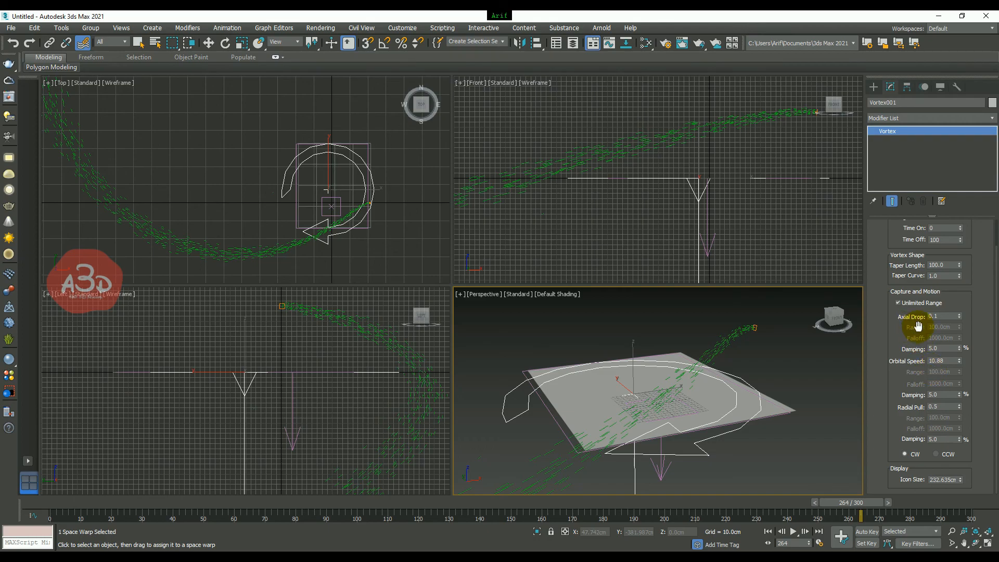
# Lower the vortex's Axial Drop Damping to 3.95% and raise its Radial Pull to 7.08.
pyautogui.scroll(2, 881, 319)
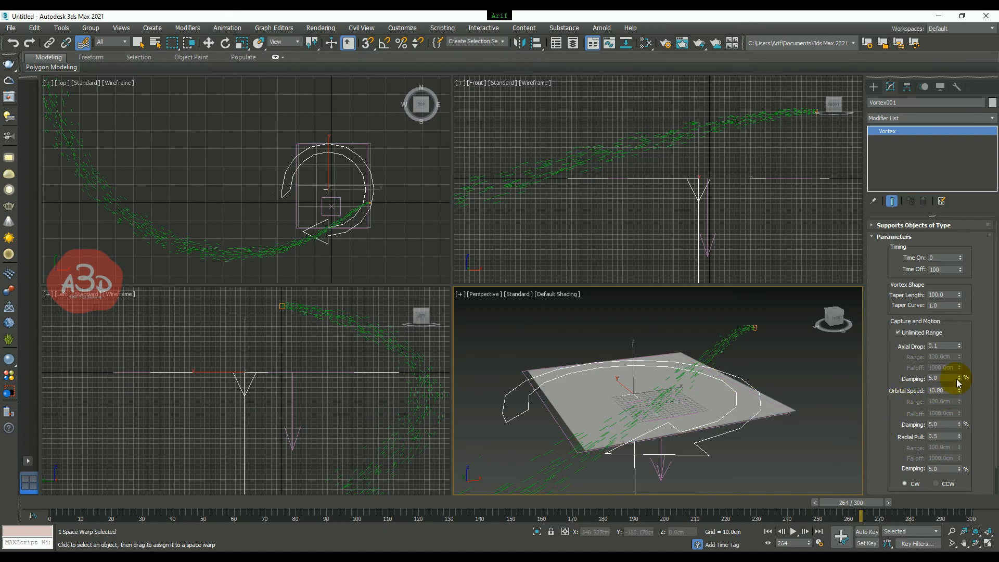
pyautogui.moveTo(957, 403)
pyautogui.mouseDown()
pyautogui.moveTo(959, 379)
pyautogui.moveTo(965, 392)
pyautogui.mouseUp()
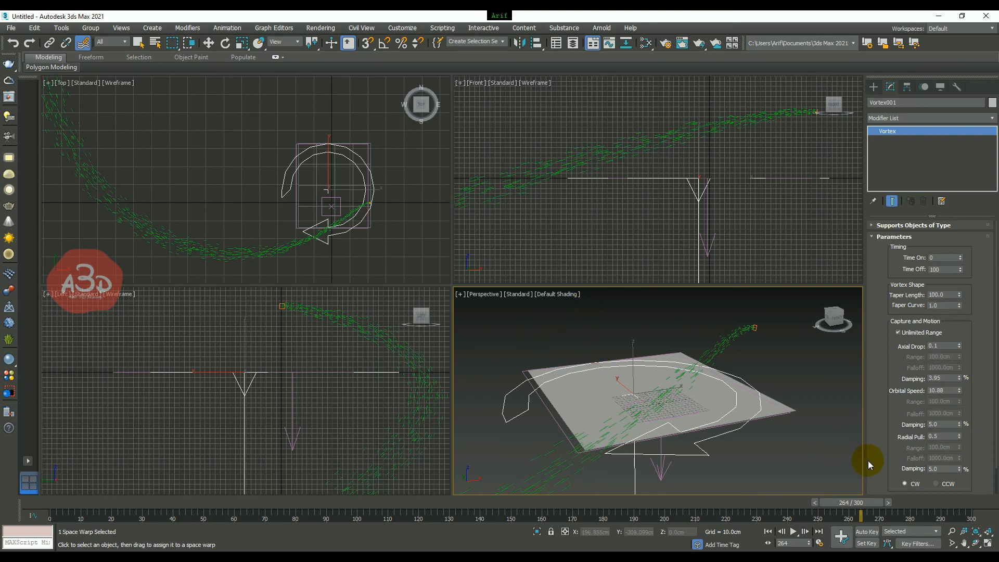
pyautogui.moveTo(891, 460); pyautogui.dragTo(892, 431)
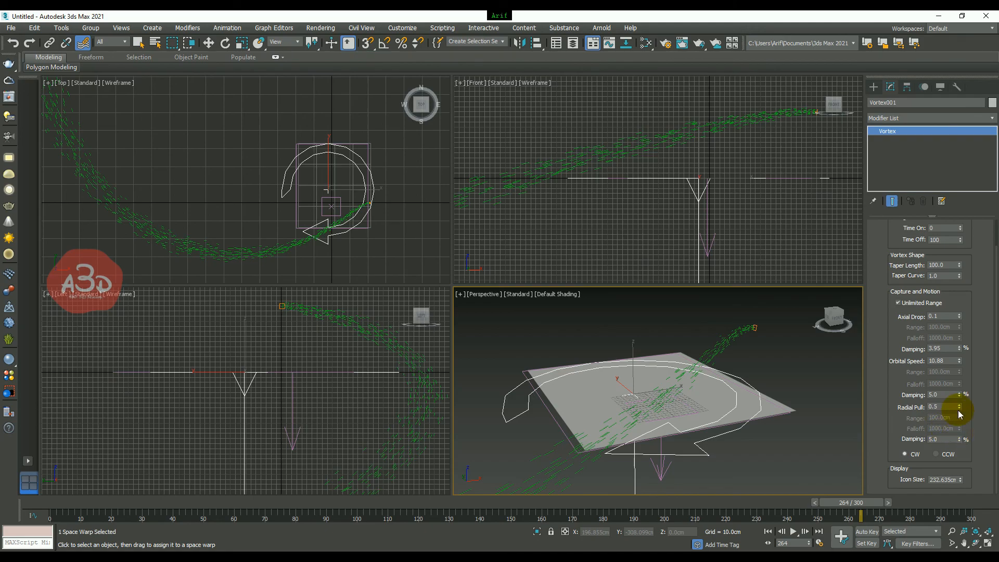
pyautogui.moveTo(960, 410); pyautogui.dragTo(986, 64)
# Play the animation from the start and inspect how the stronger radial pull bends the spray in the Perspective view.
pyautogui.click(773, 531)
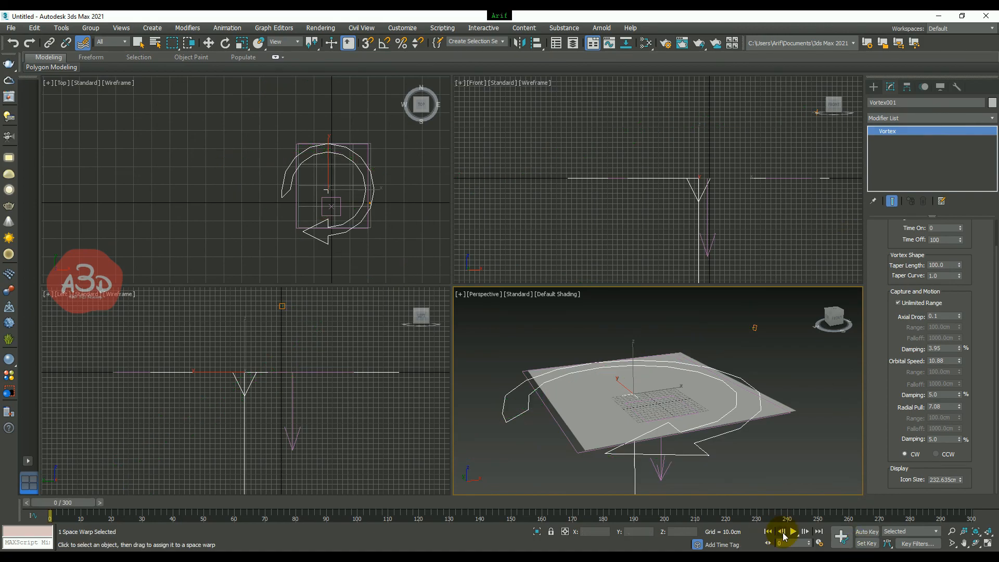
pyautogui.click(793, 531)
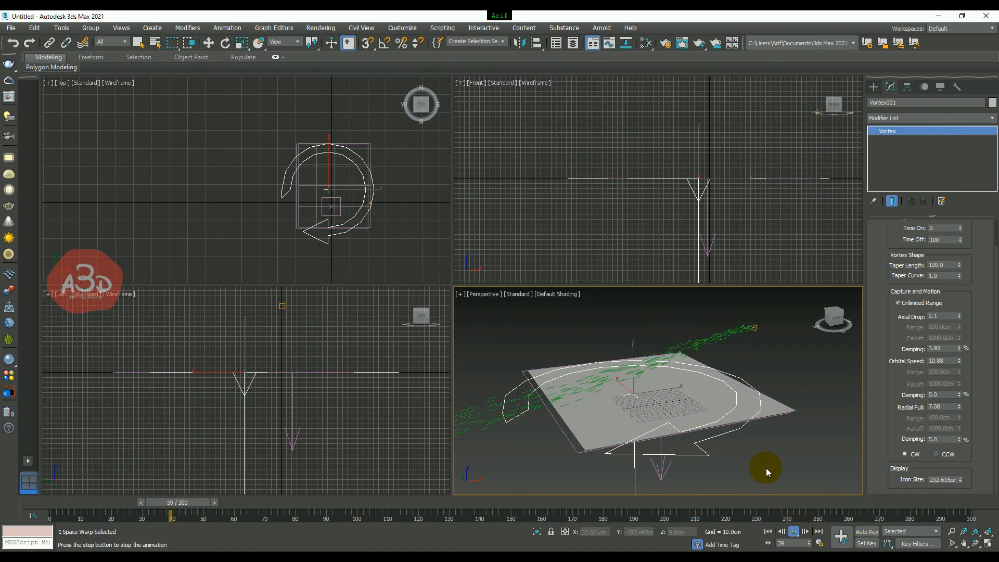
pyautogui.scroll(-5, 728, 428)
pyautogui.scroll(5, 760, 435)
pyautogui.scroll(-4, 760, 435)
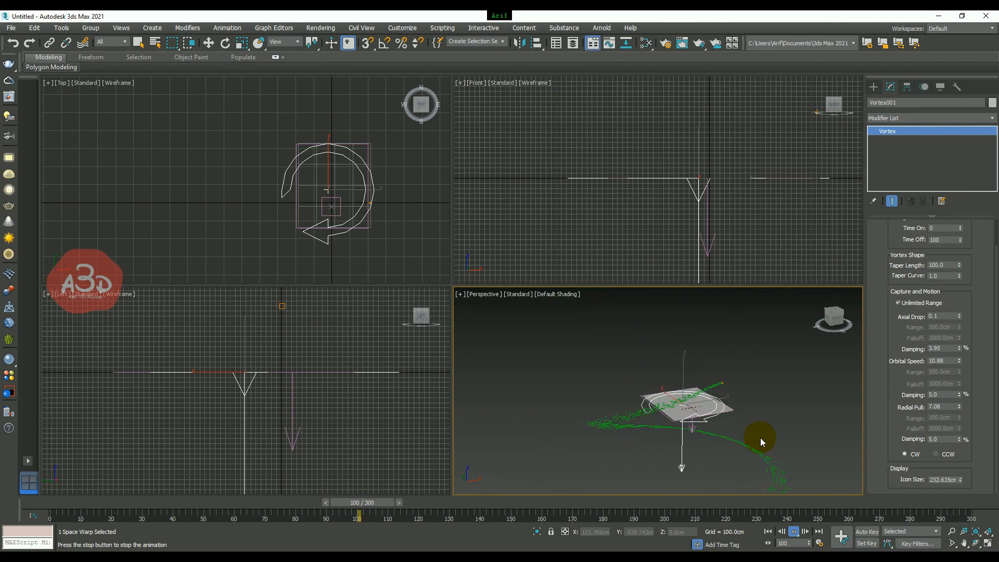
pyautogui.scroll(3, 774, 464)
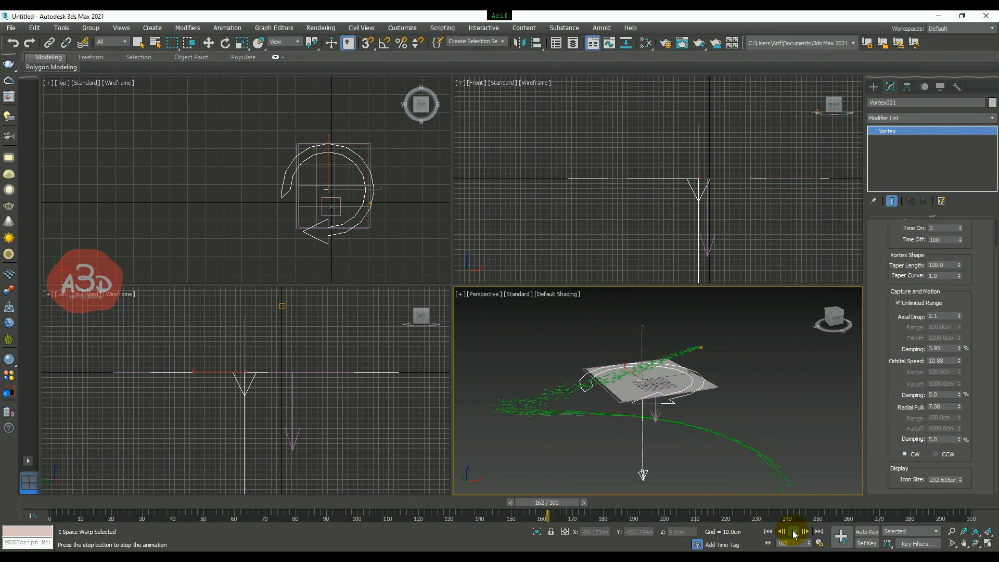